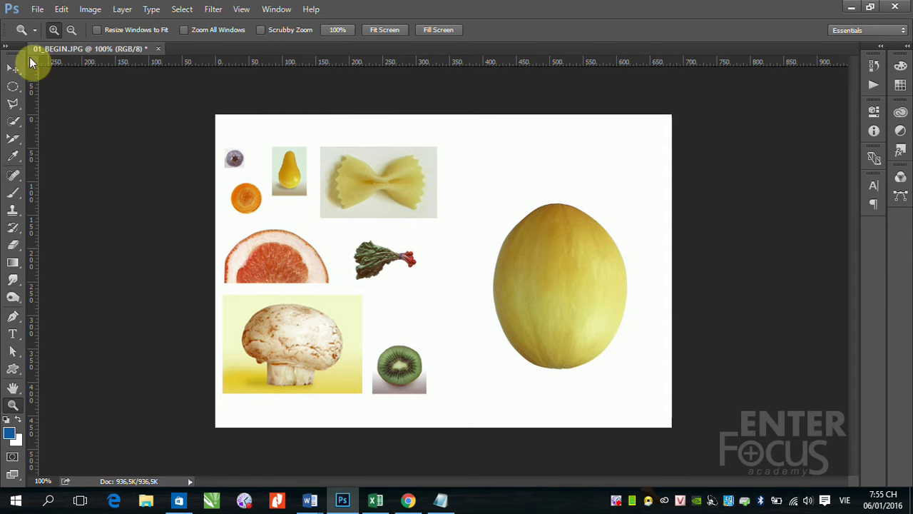
# - Open the reference image 01_FINAL.JPG from the Lesson_001 folder
pyautogui.click(13, 69)
pyautogui.click(38, 10)
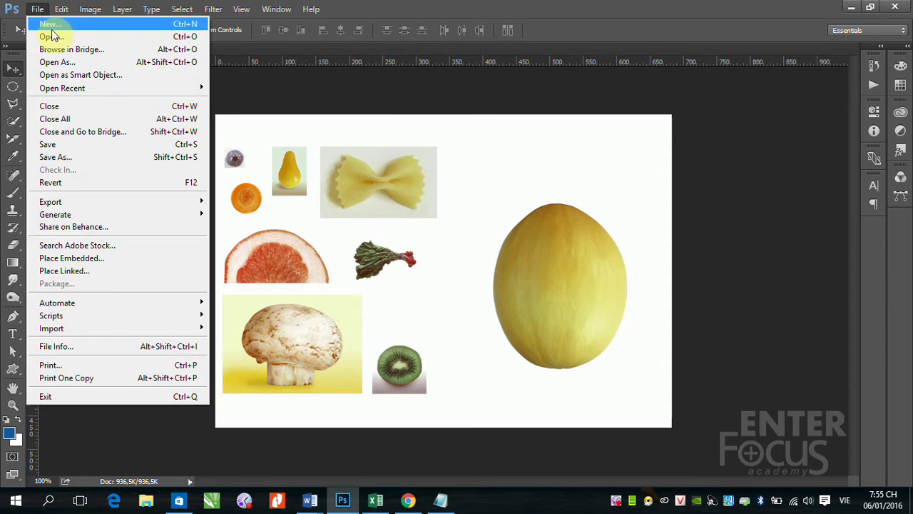
pyautogui.click(59, 39)
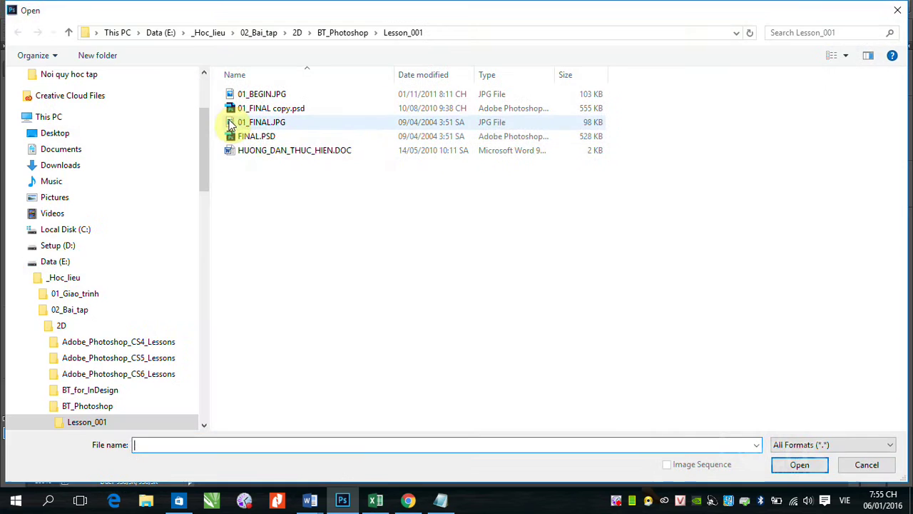
pyautogui.click(266, 121)
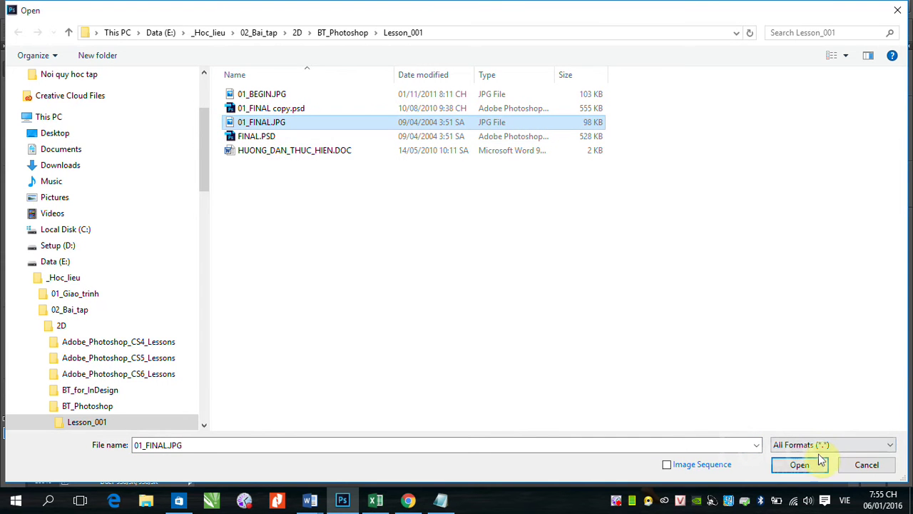
pyautogui.click(796, 455)
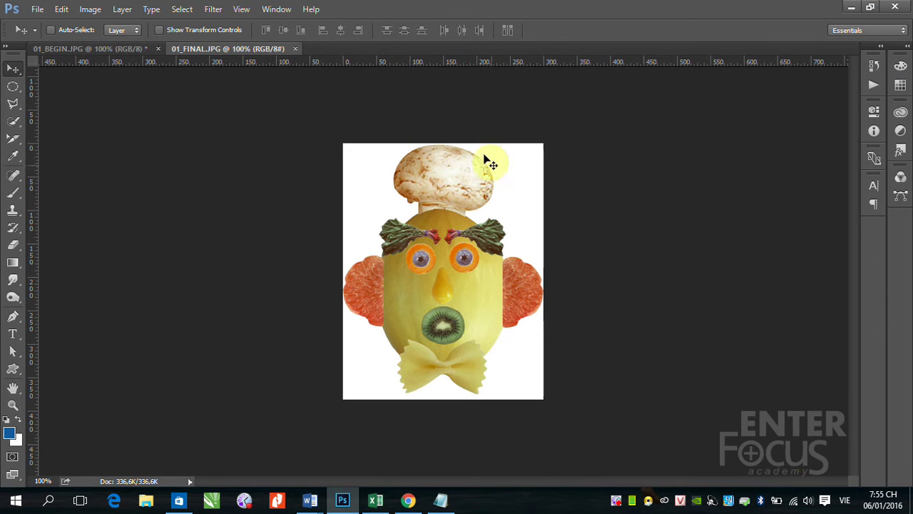
# - Tile 01_FINAL.JPG and 01_BEGIN.JPG 2-up vertically, widen the ingredient pane, and activate the face
pyautogui.click(277, 10)
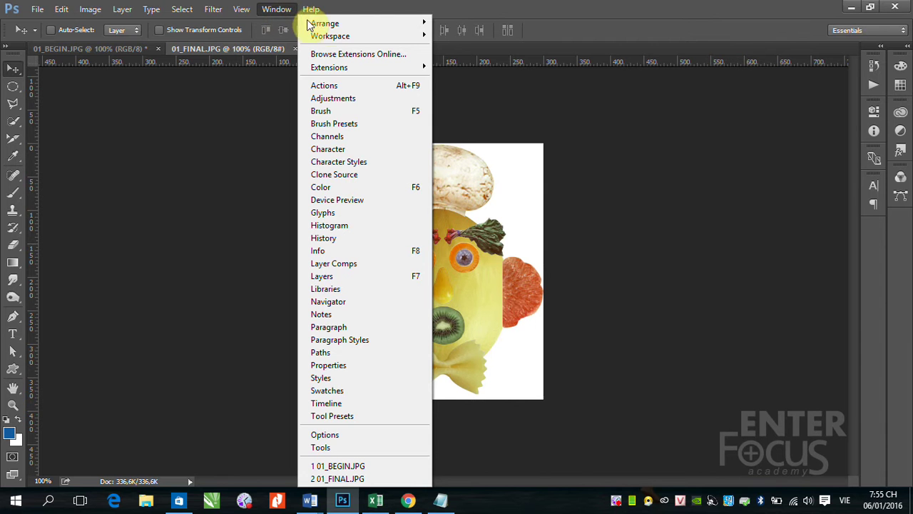
pyautogui.moveTo(325, 22)
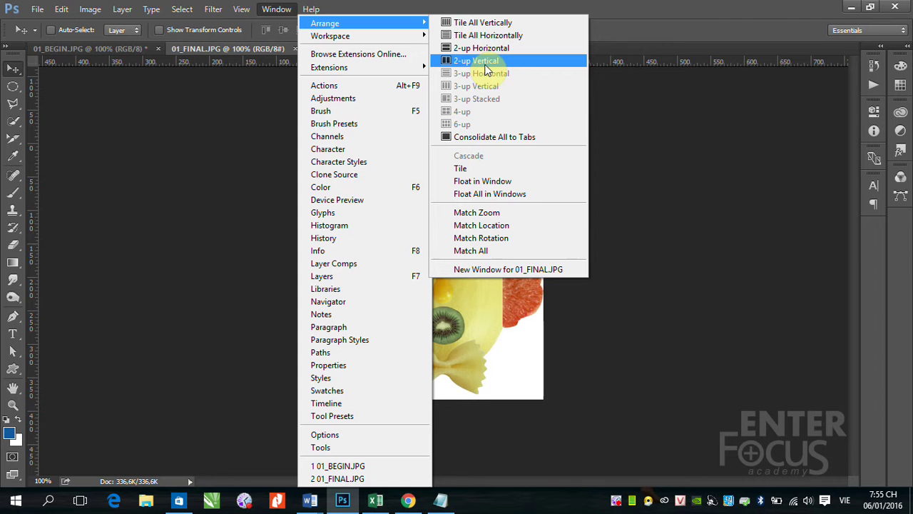
pyautogui.click(486, 64)
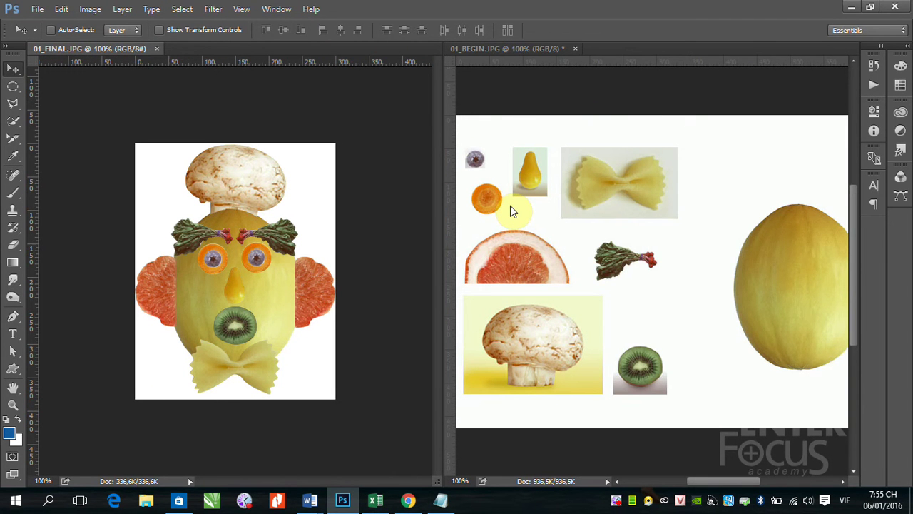
pyautogui.moveTo(443, 247); pyautogui.dragTo(346, 238)
pyautogui.click(211, 282)
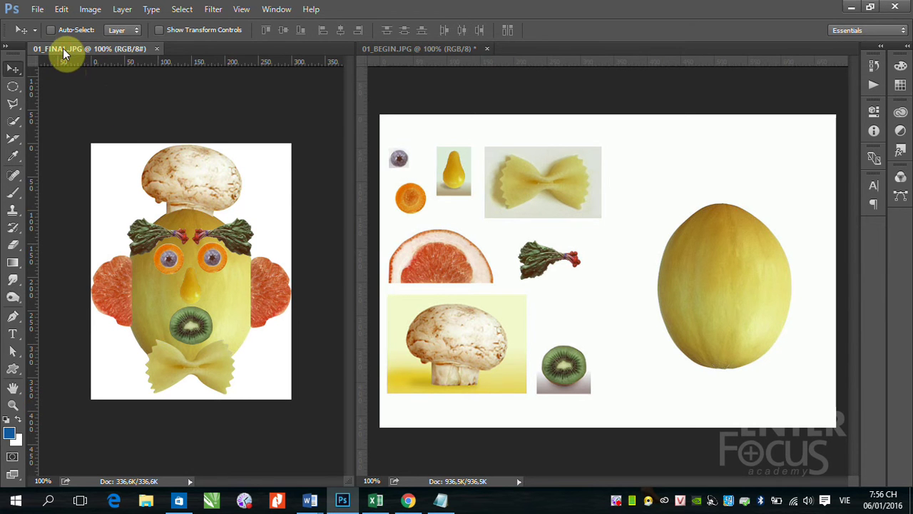
# - Duplicate 01_FINAL.JPG as '01_FINAL copy' and compare it with the original
pyautogui.click(96, 15)
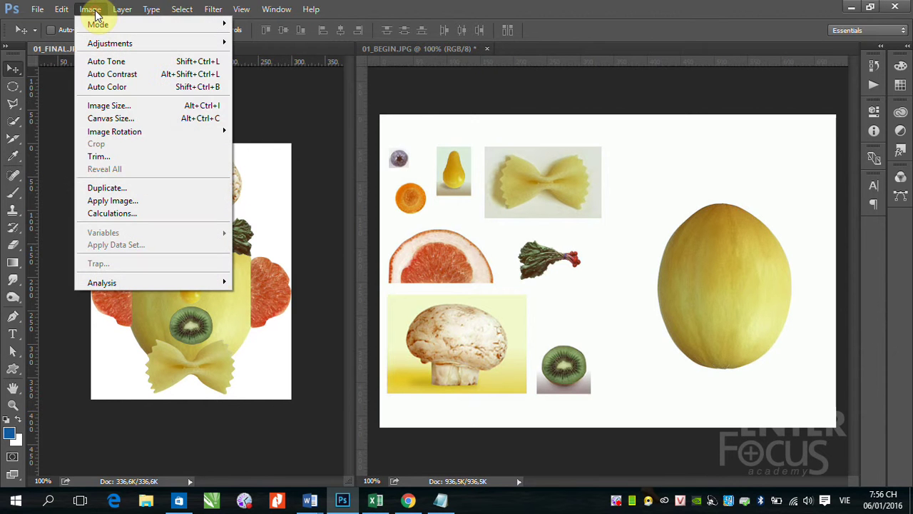
pyautogui.click(120, 190)
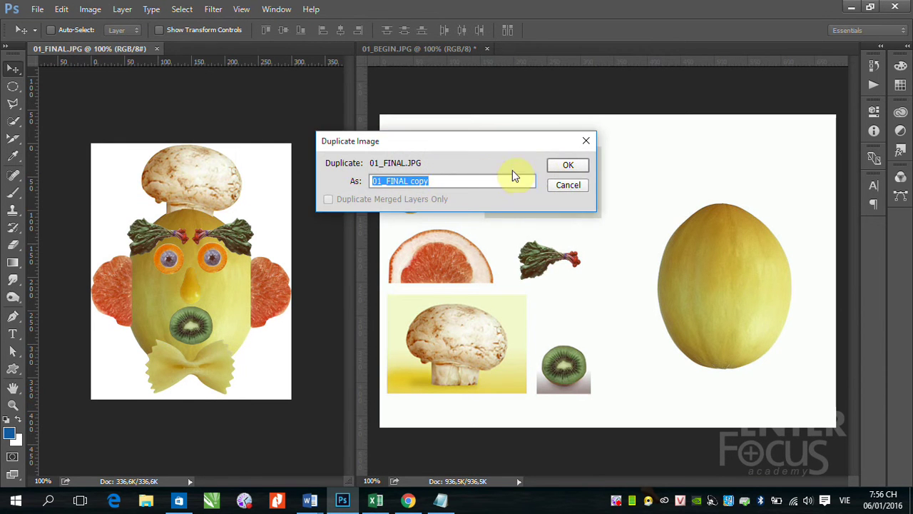
pyautogui.click(556, 168)
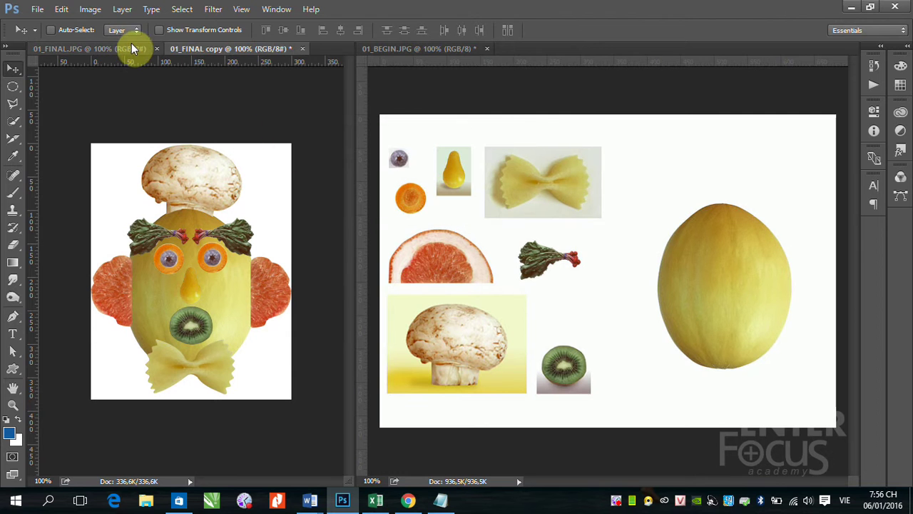
pyautogui.click(109, 47)
pyautogui.click(218, 49)
pyautogui.click(77, 48)
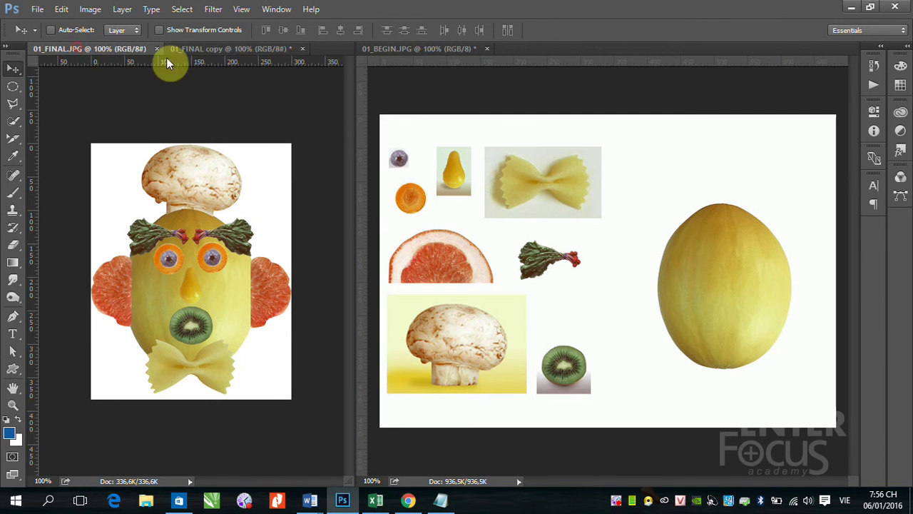
pyautogui.click(218, 52)
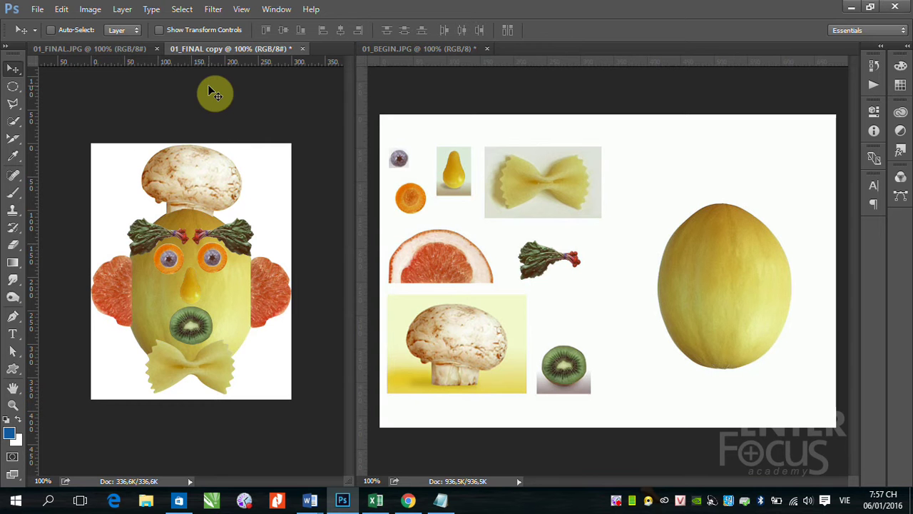
# - Fill 01_FINAL copy entirely with White, then view the original for comparison
pyautogui.click(61, 9)
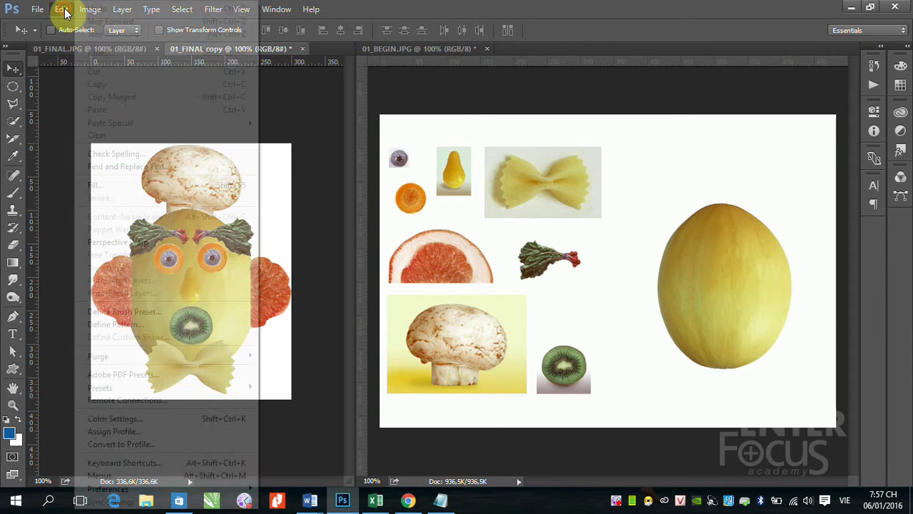
pyautogui.click(134, 185)
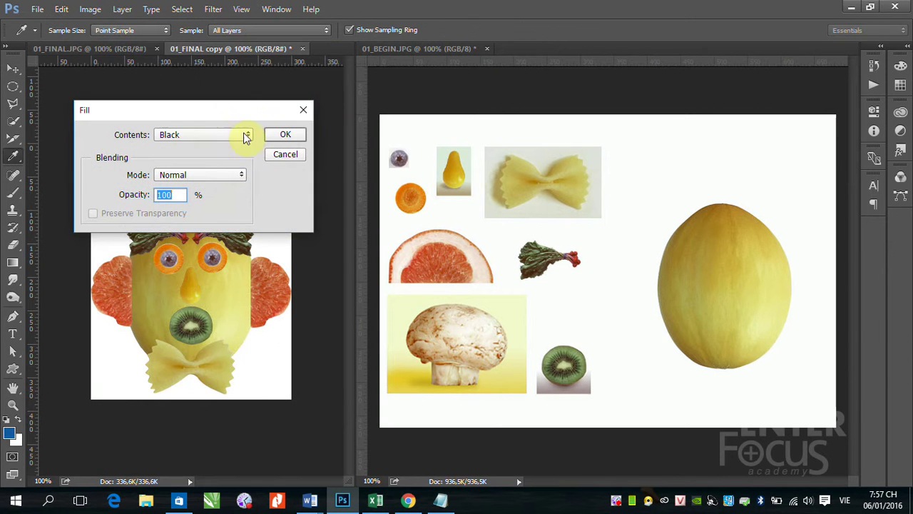
pyautogui.click(246, 136)
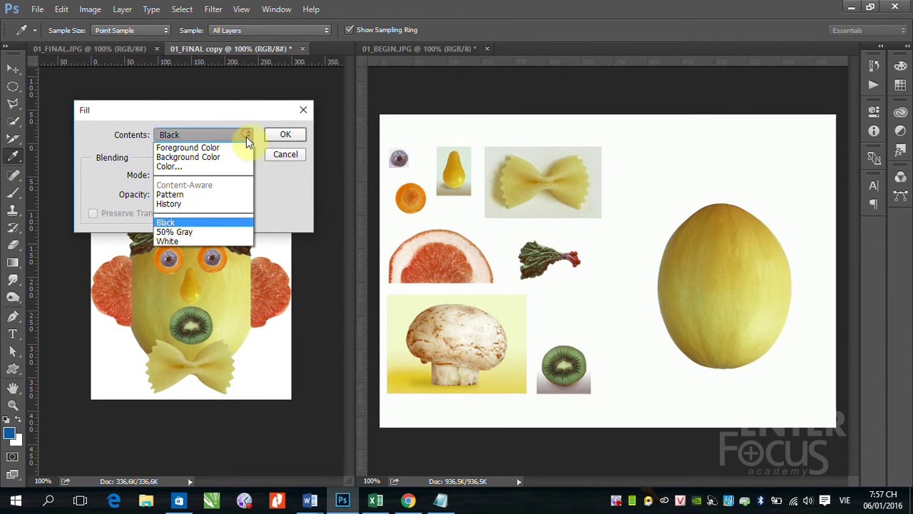
pyautogui.click(187, 242)
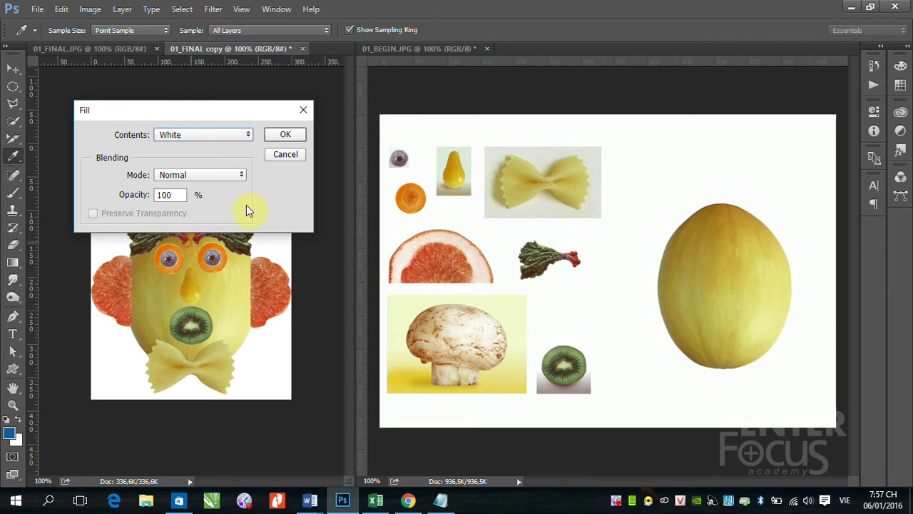
pyautogui.click(286, 136)
pyautogui.press('v')
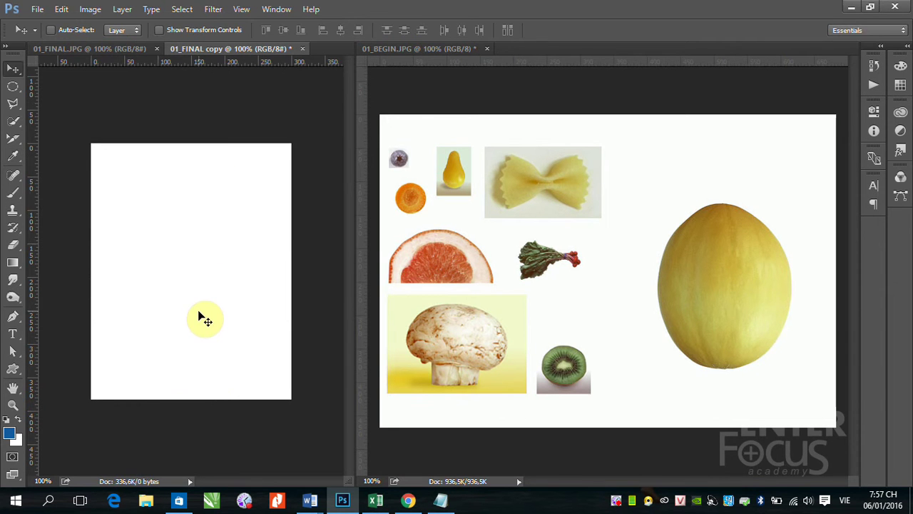
pyautogui.click(112, 50)
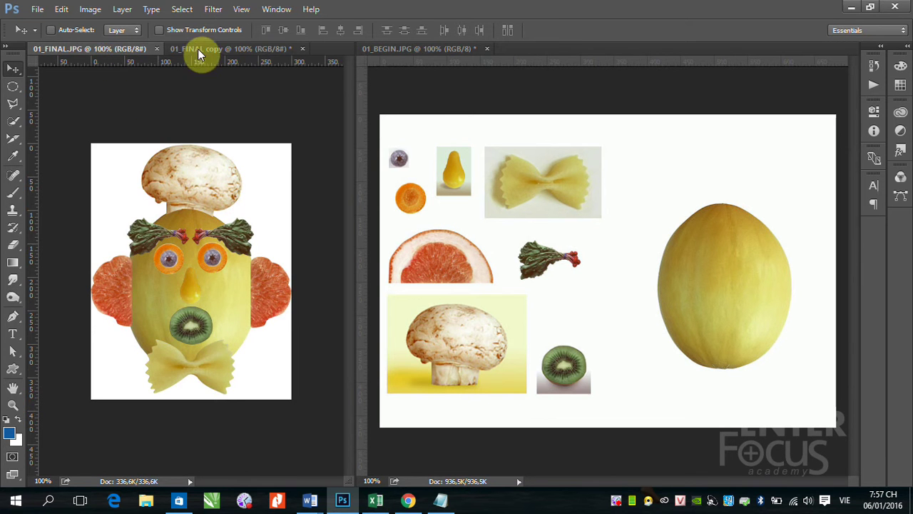
# - Return to 01_FINAL copy, trial a Quick Selection of the melon, then deselect it
pyautogui.click(220, 51)
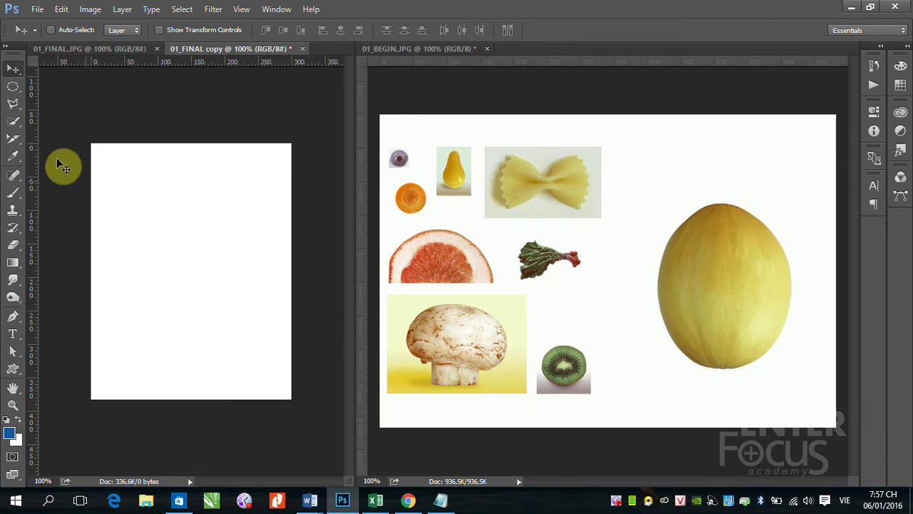
pyautogui.click(11, 90)
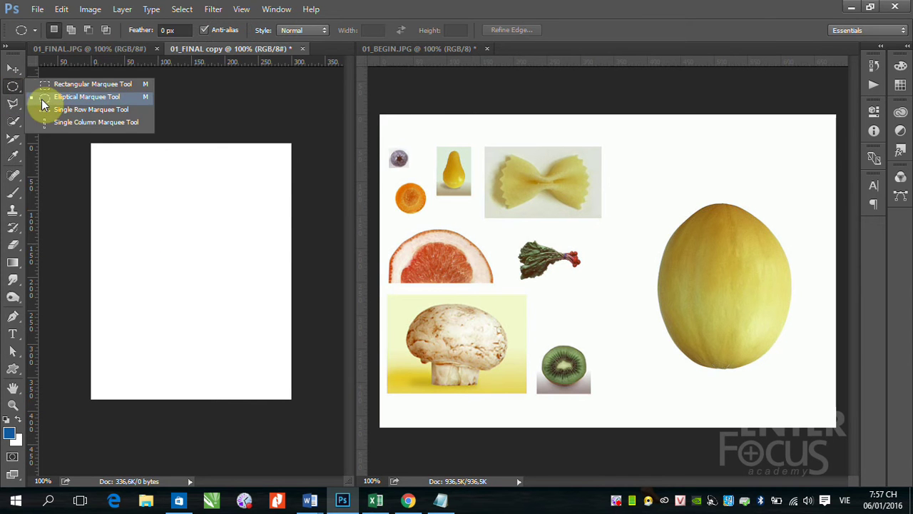
pyautogui.click(42, 99)
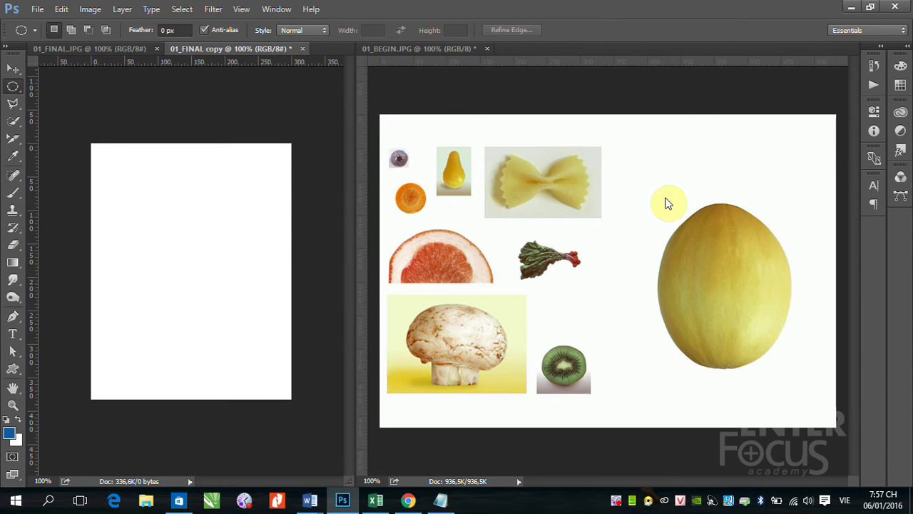
pyautogui.click(13, 121)
pyautogui.click(57, 121)
pyautogui.click(707, 229)
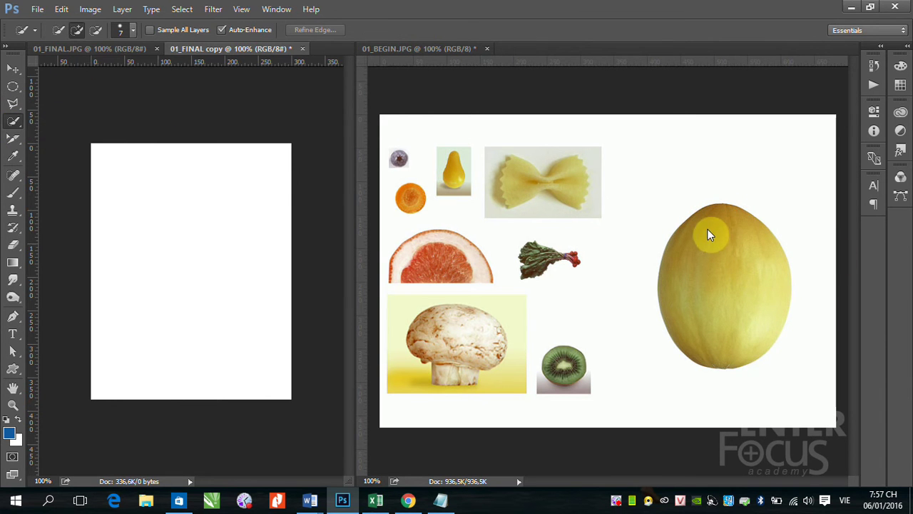
pyautogui.moveTo(706, 240); pyautogui.dragTo(698, 320)
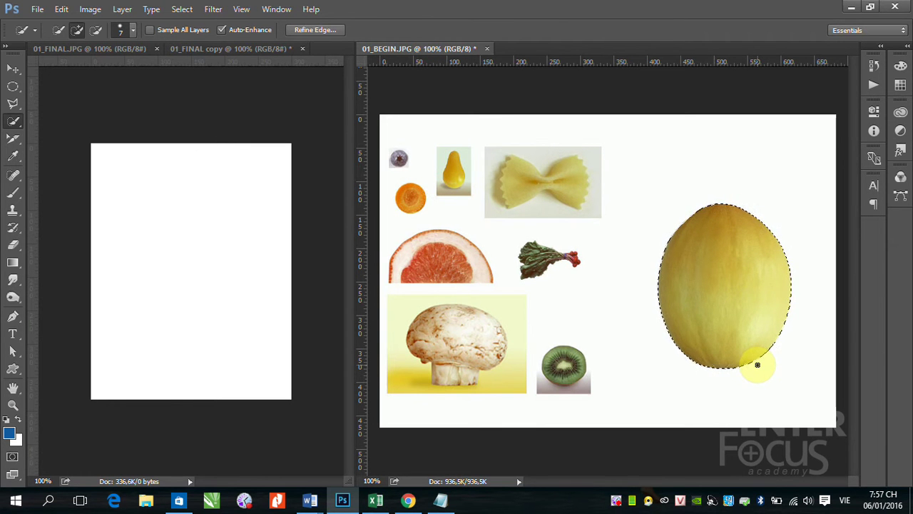
pyautogui.hotkey('ctrl', 'd')
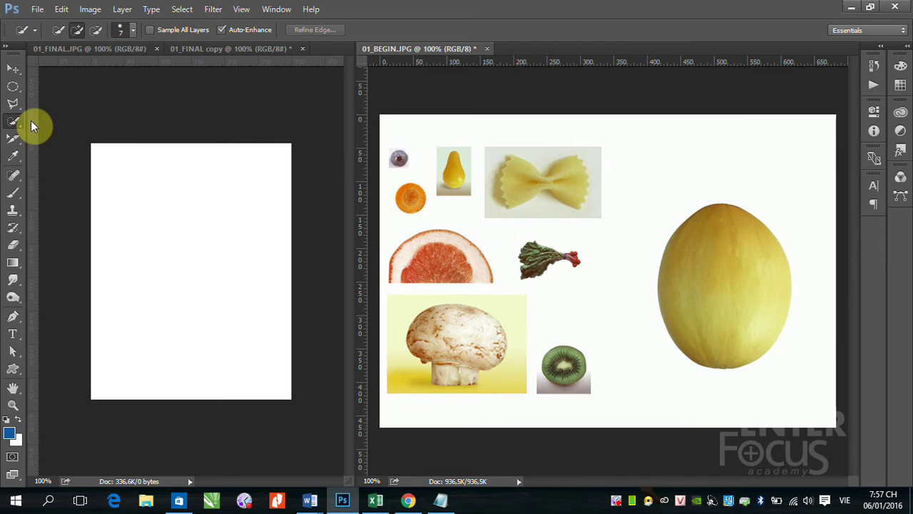
# - Try a Magnetic Lasso selection around the melon, then clear it with Ctrl+D
pyautogui.click(15, 105)
pyautogui.click(72, 114)
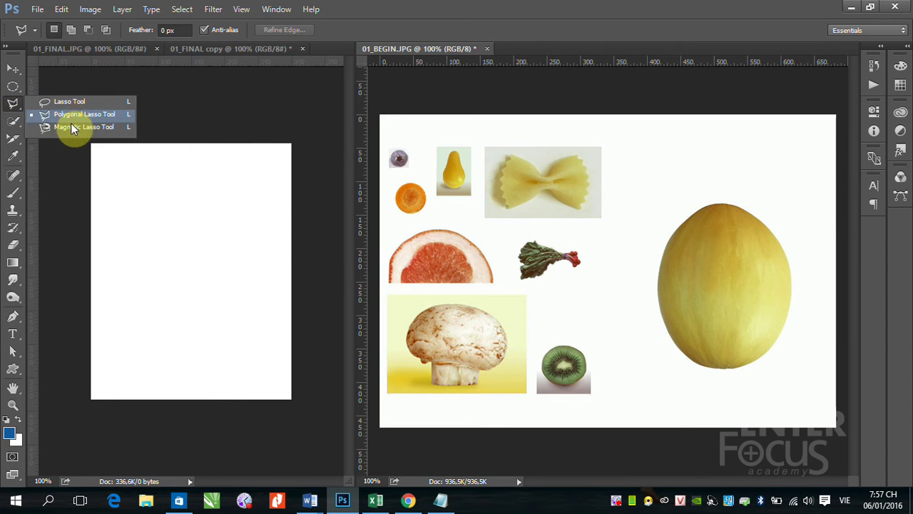
pyautogui.click(71, 127)
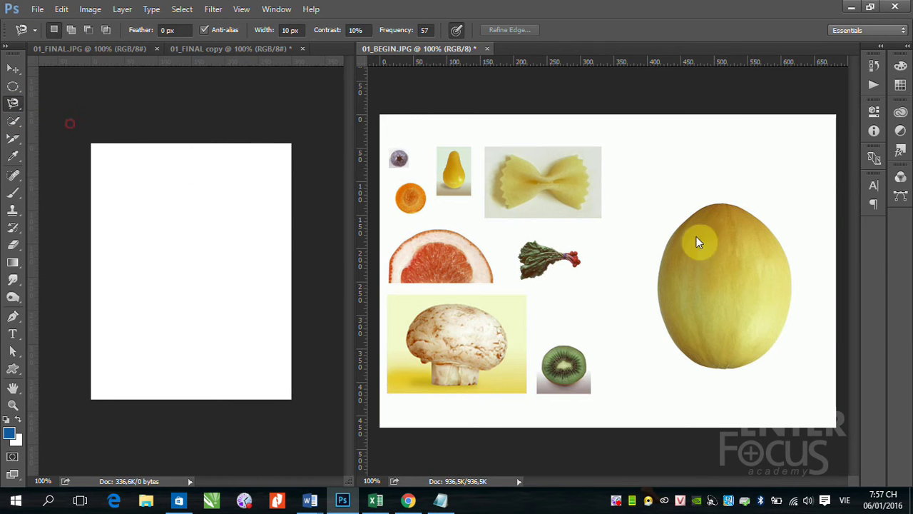
pyautogui.click(724, 205)
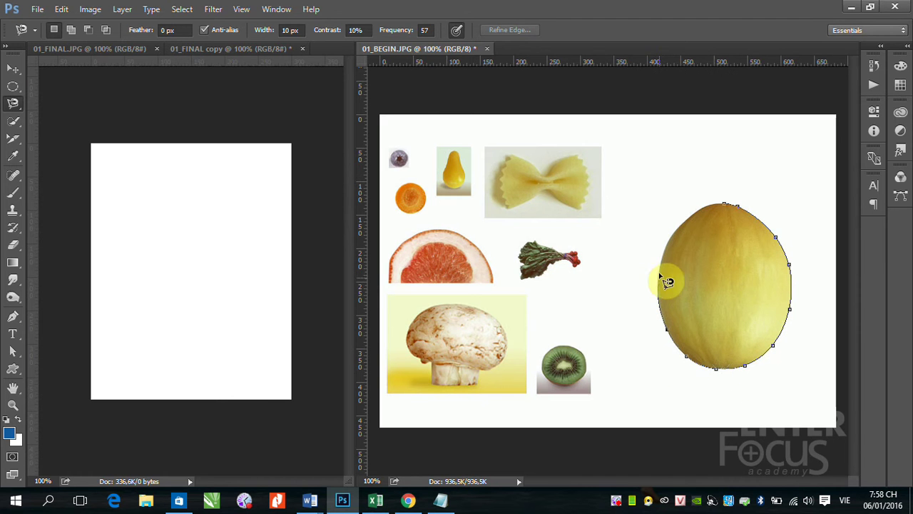
pyautogui.click(729, 207)
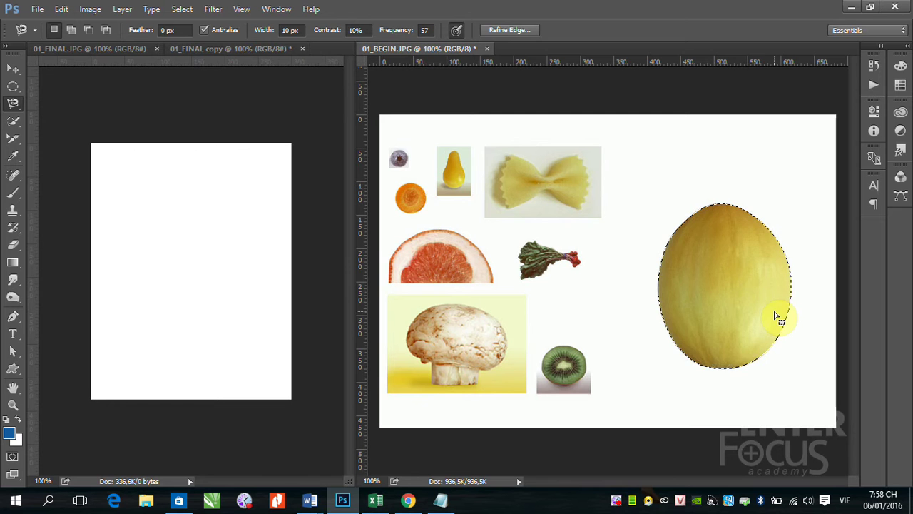
pyautogui.hotkey('ctrl', 'd')
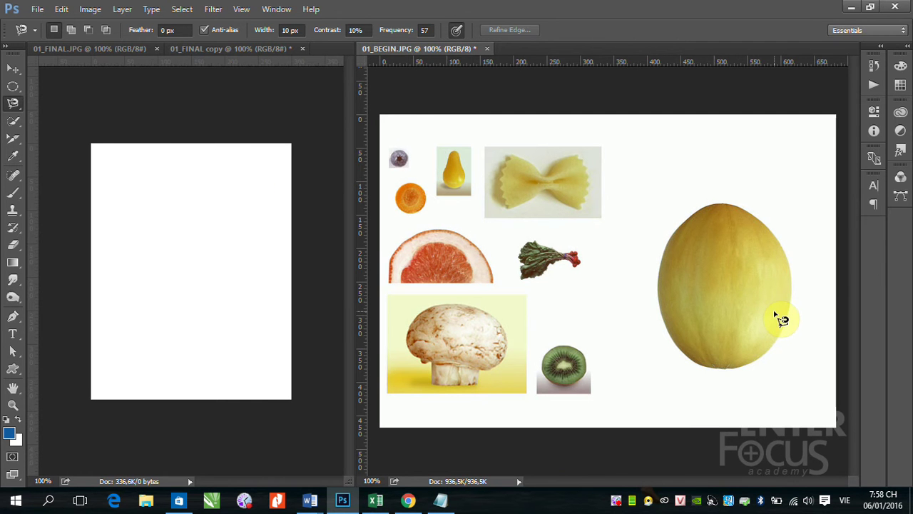
pyautogui.click(13, 86)
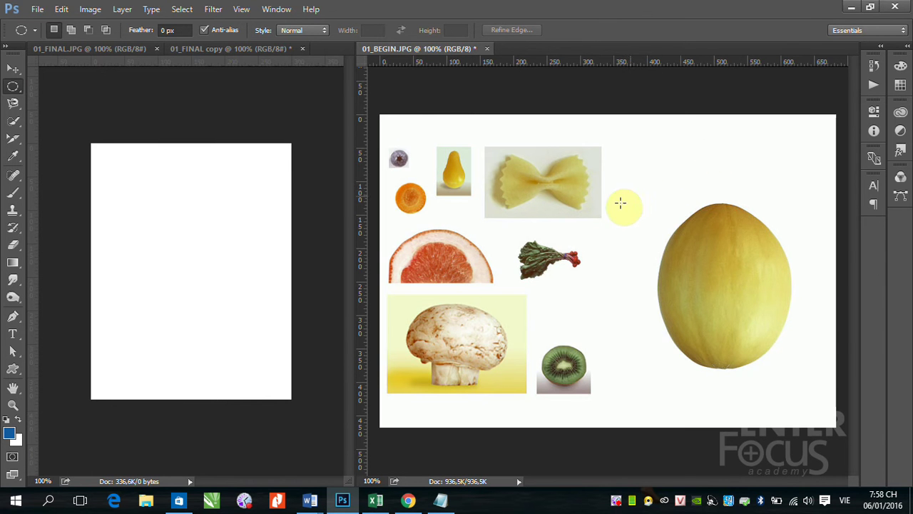
# - Select the melon with an elliptical marquee, subtracting the white background with the Magic Wand
pyautogui.moveTo(649, 189); pyautogui.dragTo(804, 386)
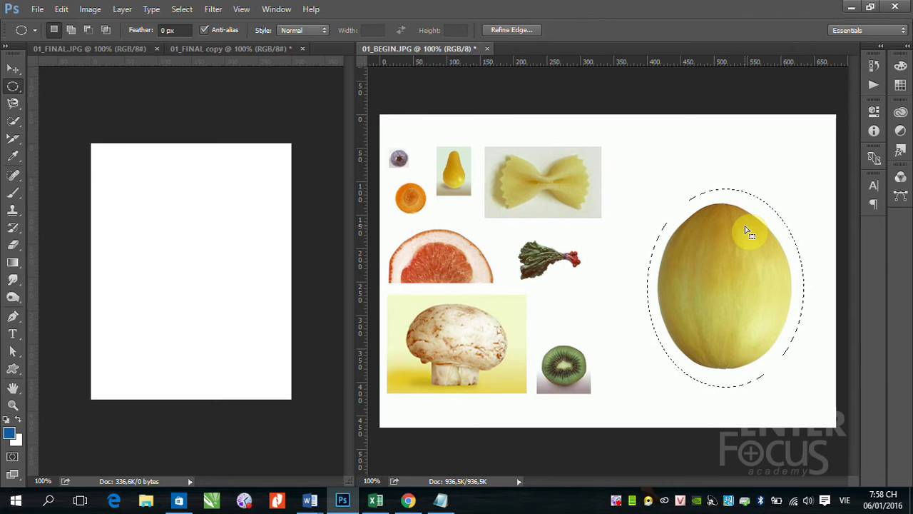
pyautogui.click(14, 105)
pyautogui.click(14, 121)
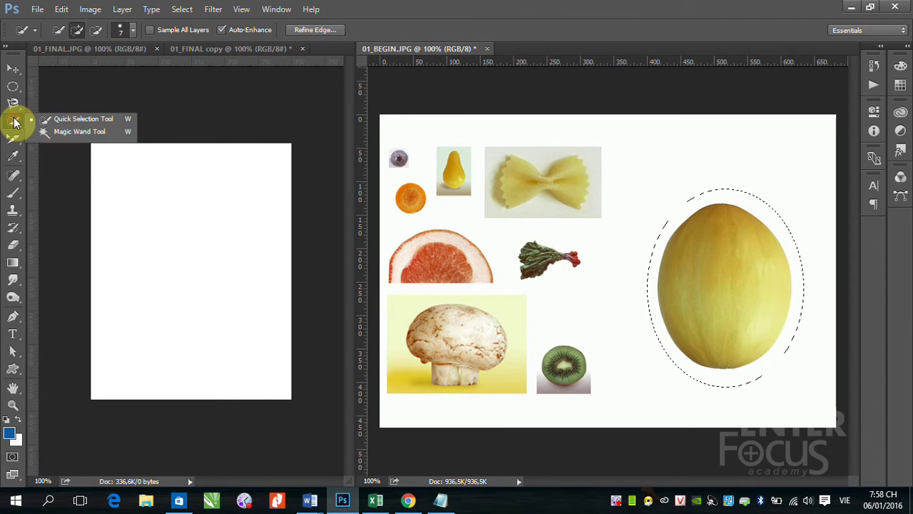
pyautogui.click(60, 137)
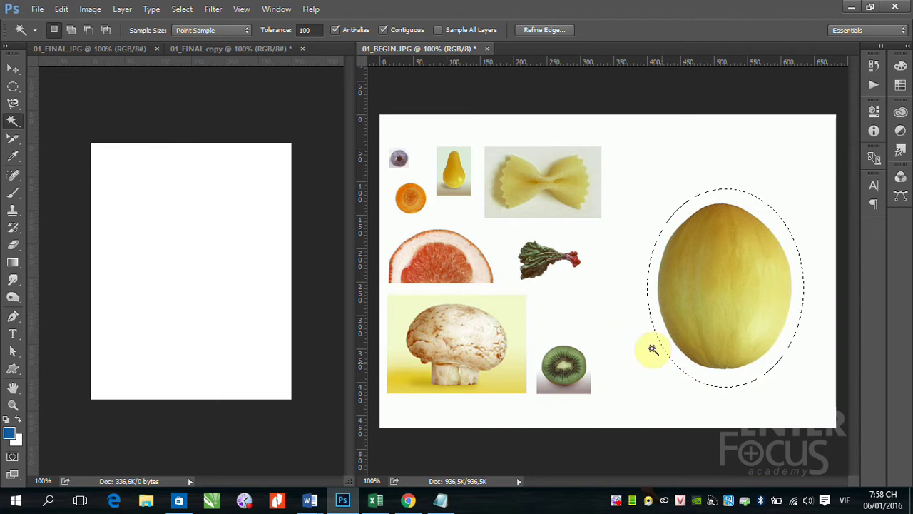
pyautogui.press('alt')
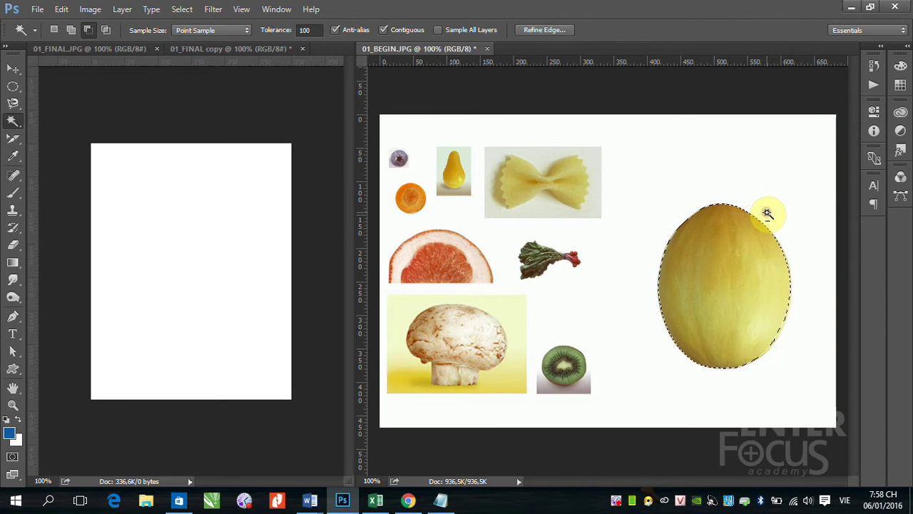
pyautogui.press('alt')
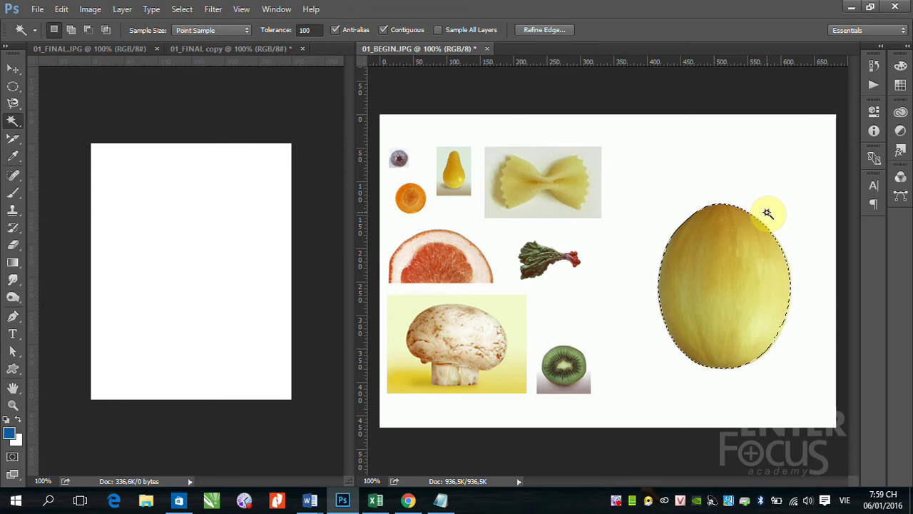
# - Copy the melon into 01_FINAL copy as Layer 1, undoing the stray move and duplicate melon
pyautogui.click(14, 69)
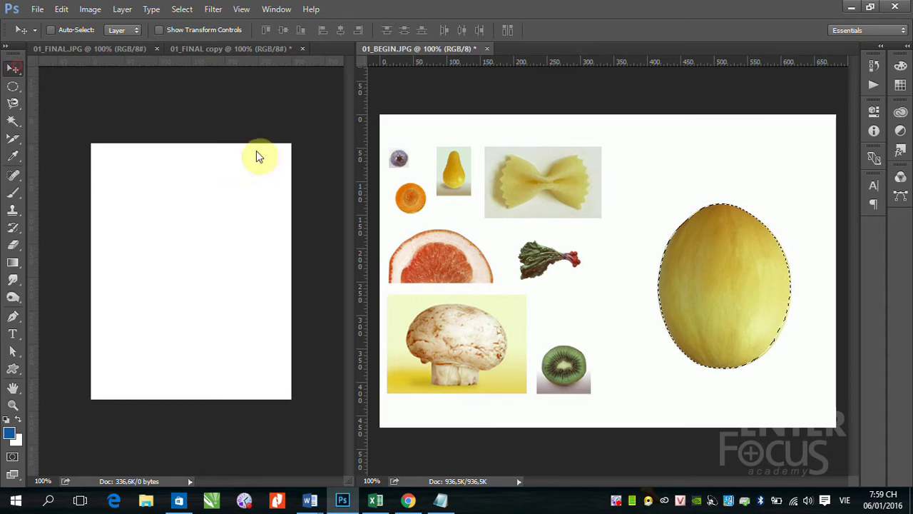
pyautogui.moveTo(689, 280)
pyautogui.mouseDown()
pyautogui.moveTo(214, 302)
pyautogui.moveTo(189, 298)
pyautogui.moveTo(187, 284)
pyautogui.mouseUp()
pyautogui.click(743, 305)
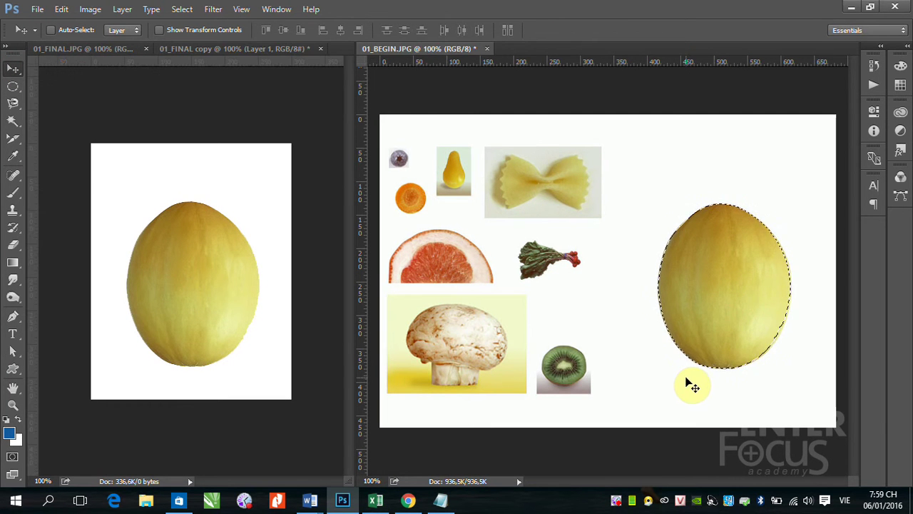
pyautogui.moveTo(742, 264); pyautogui.dragTo(629, 261)
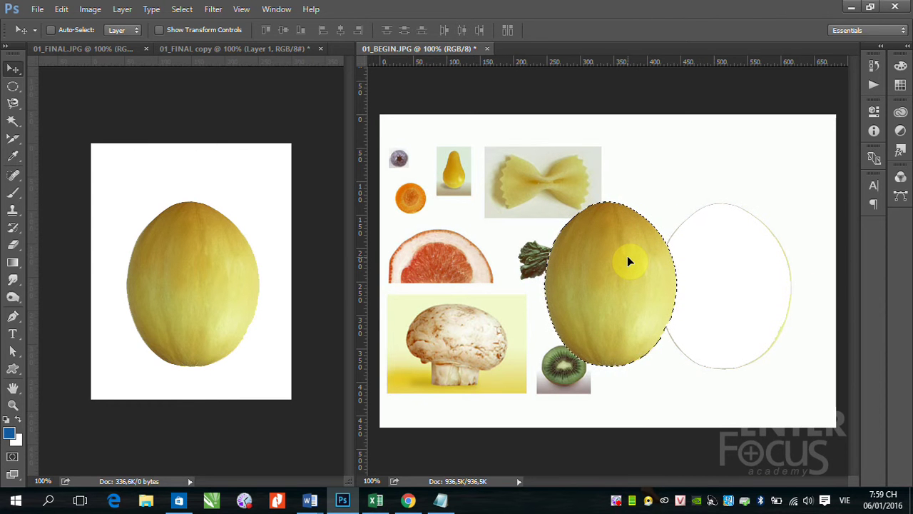
pyautogui.hotkey('ctrl', 'z')
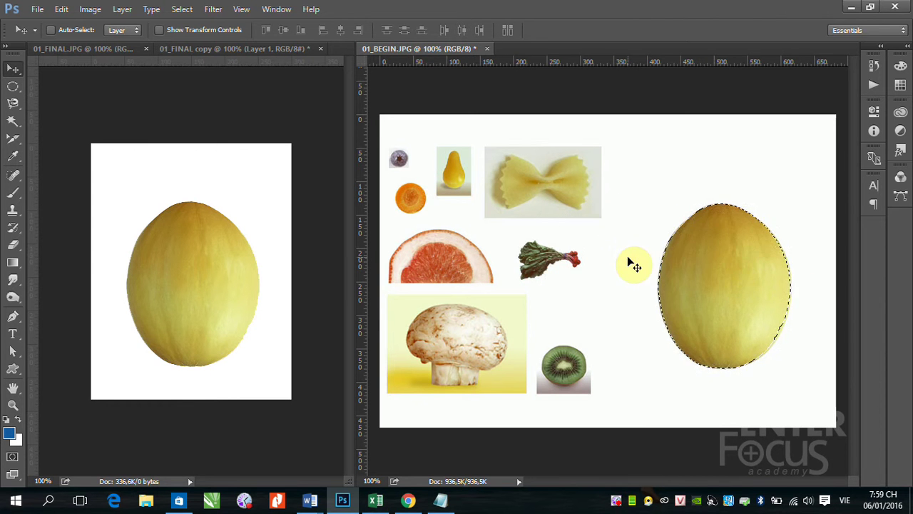
pyautogui.moveTo(764, 305); pyautogui.dragTo(260, 287)
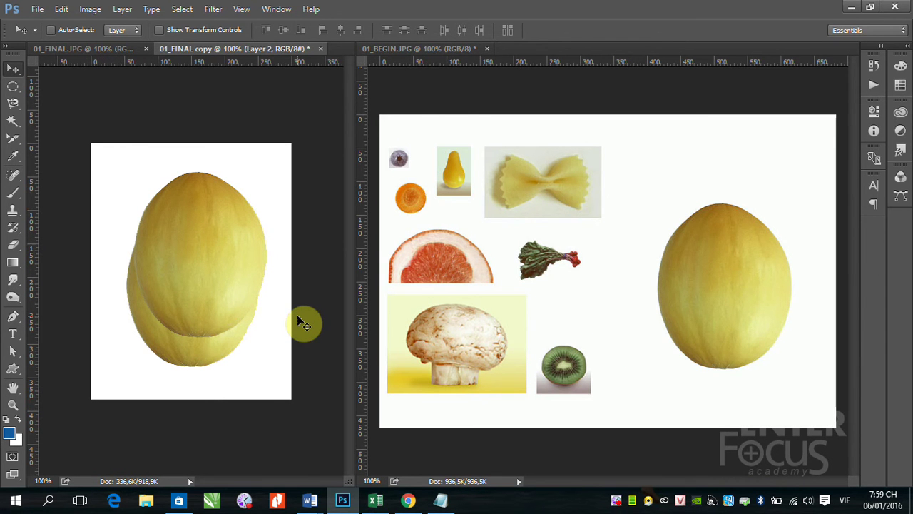
pyautogui.click(703, 289)
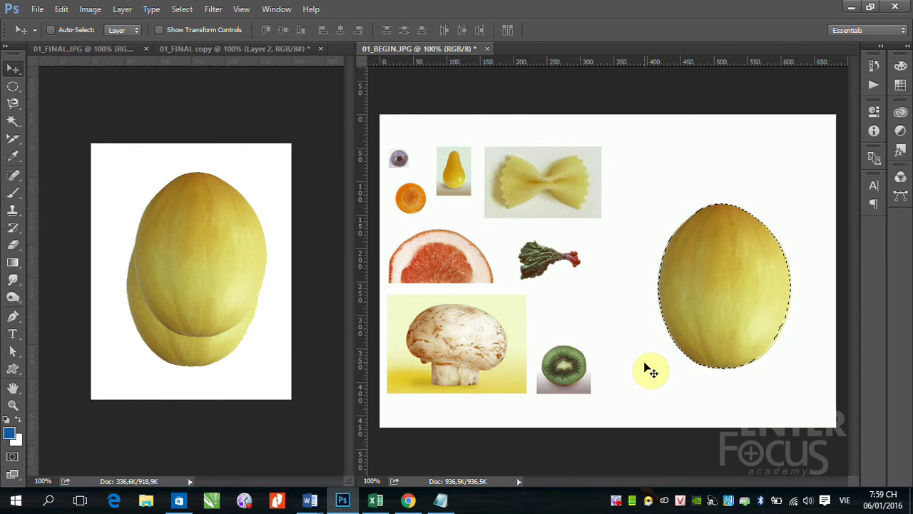
pyautogui.click(182, 251)
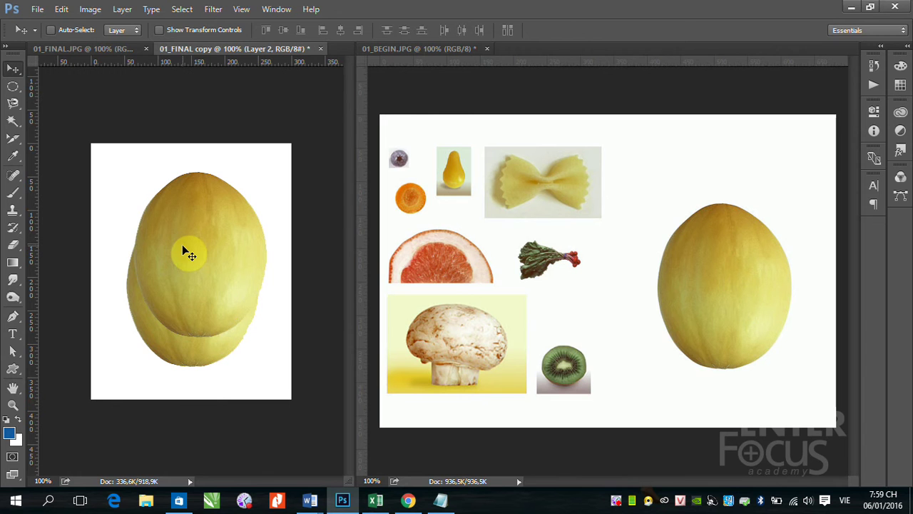
pyautogui.hotkey('ctrl', 'z')
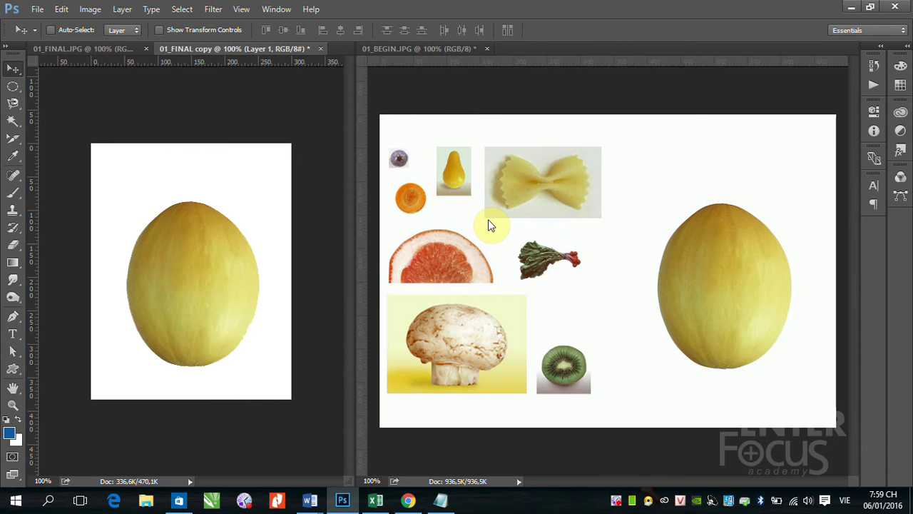
# - Quick-select the leafy vegetable on 01_BEGIN and drag a copy onto the melon face
pyautogui.keyDown('ctrl'); pyautogui.click(504, 230); pyautogui.keyUp('ctrl')
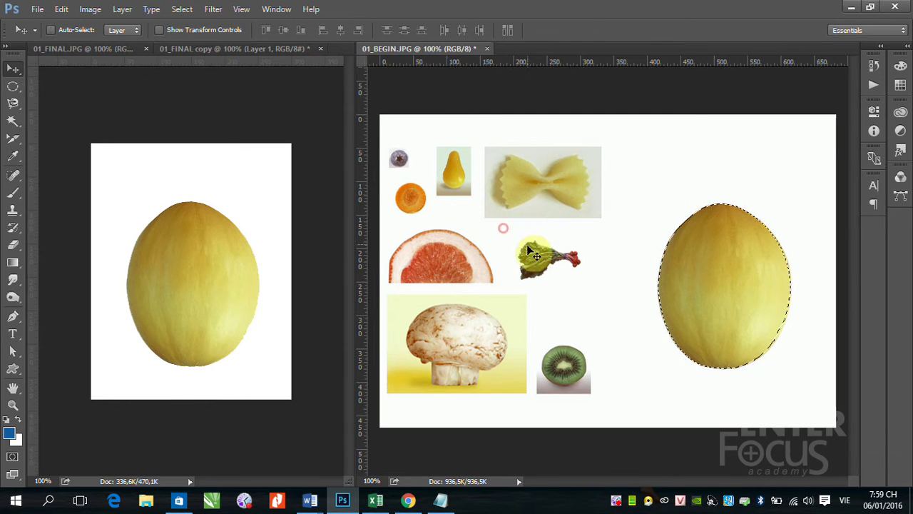
pyautogui.moveTo(656, 310); pyautogui.dragTo(660, 314)
pyautogui.click(14, 127)
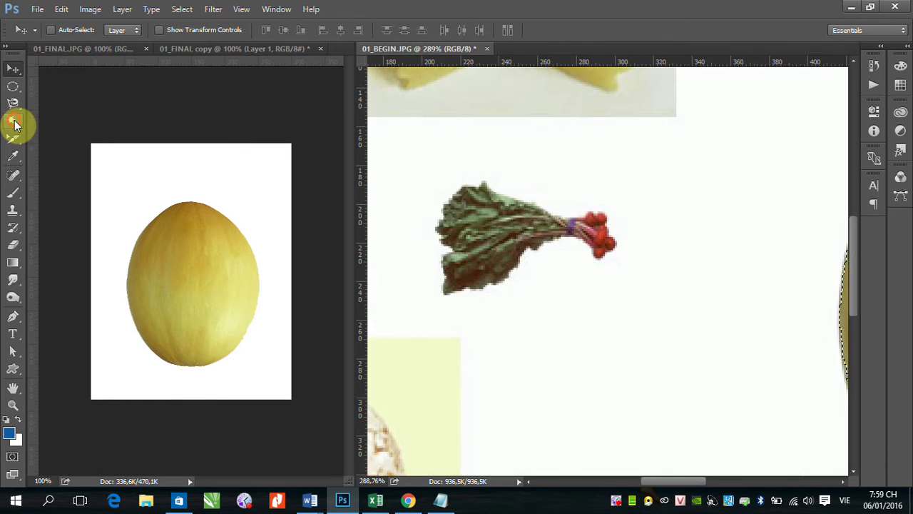
pyautogui.rightClick(14, 122)
pyautogui.click(57, 118)
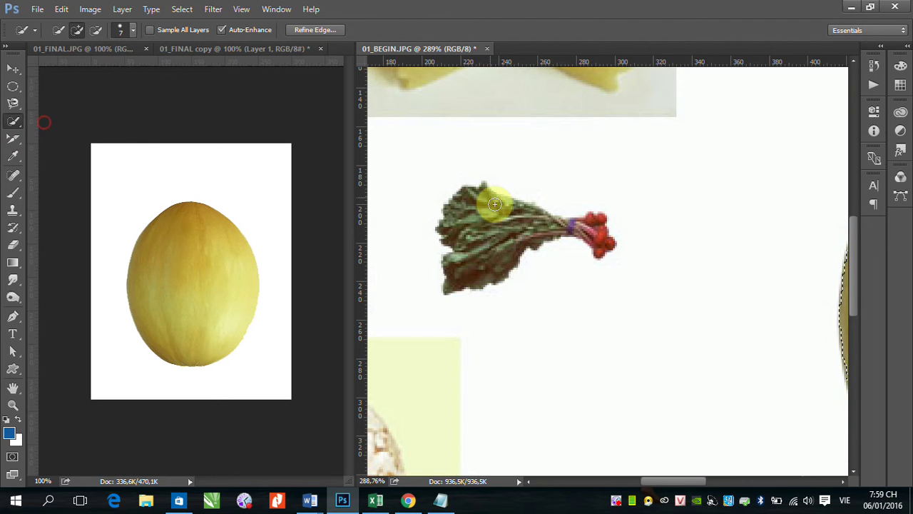
pyautogui.moveTo(464, 196); pyautogui.dragTo(575, 229)
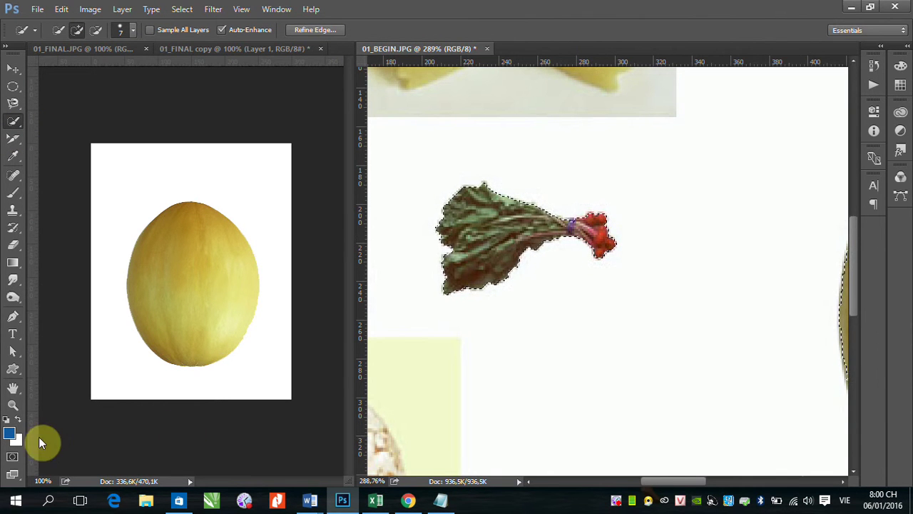
pyautogui.click(13, 69)
pyautogui.moveTo(510, 241)
pyautogui.mouseDown()
pyautogui.moveTo(169, 251)
pyautogui.moveTo(138, 224)
pyautogui.mouseUp()
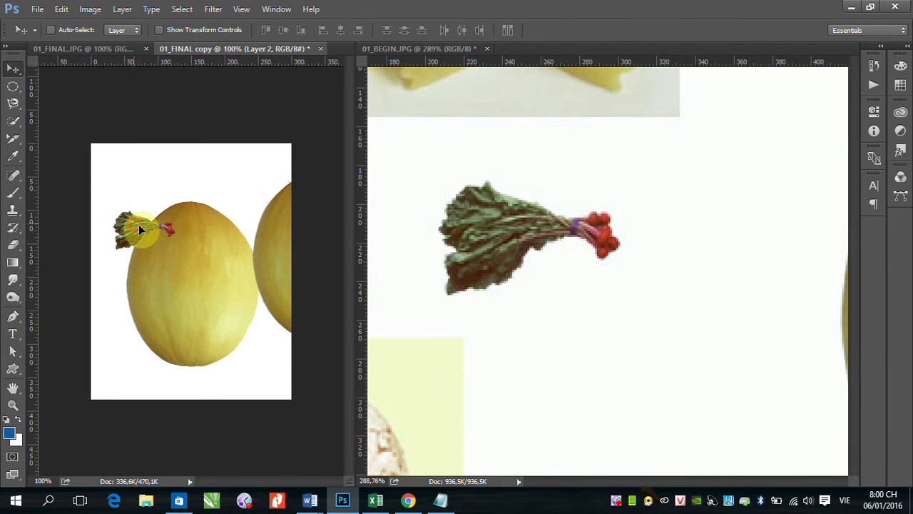
# - Undo the vegetable placement, zoom 01_BEGIN back out, and deselect with Ctrl+D
pyautogui.hotkey('ctrl', 'z')
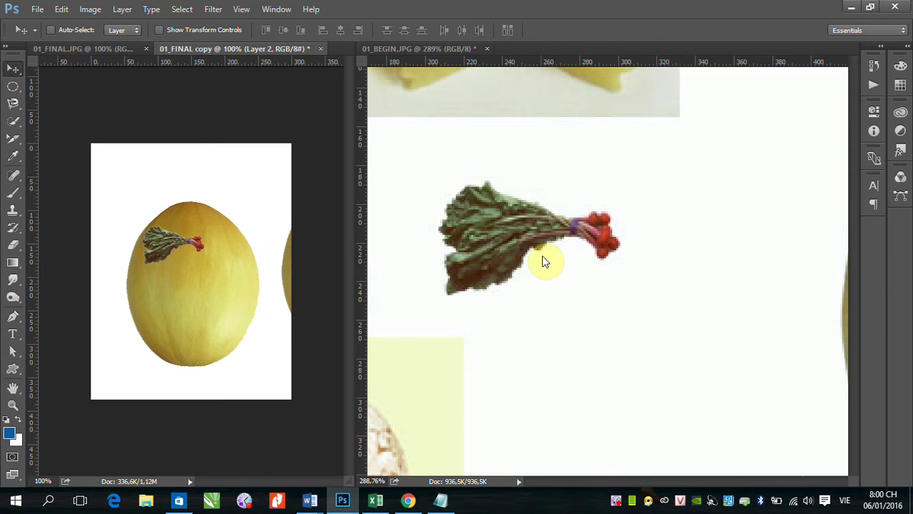
pyautogui.hotkey('ctrl', 'z')
pyautogui.hotkey('ctrl', 'z')
pyautogui.hotkey('ctrl', 'alt', 'z')
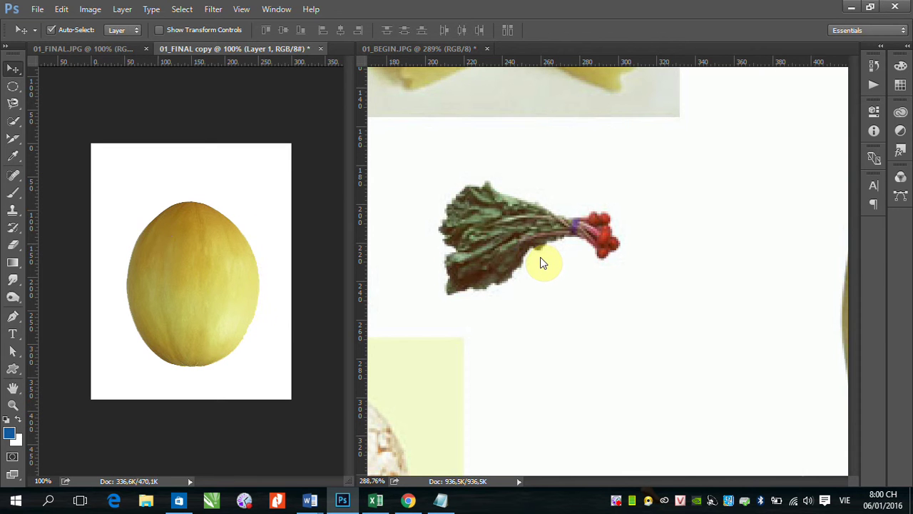
pyautogui.click(613, 260)
pyautogui.scroll(-1, 613, 261)
pyautogui.scroll(-2, 678, 275)
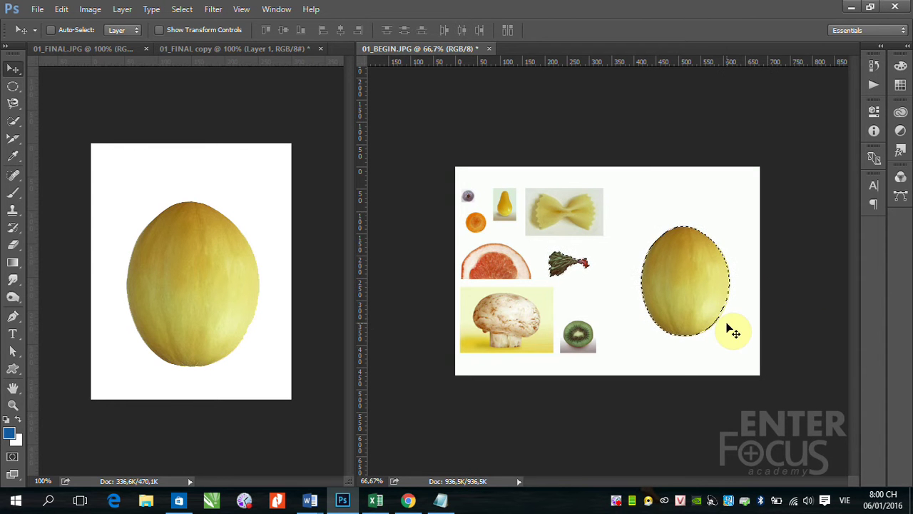
pyautogui.hotkey('ctrl', 'd')
# - Quick-select the leafy vegetable again and place it atop the melon as Layer 2
pyautogui.click(13, 121)
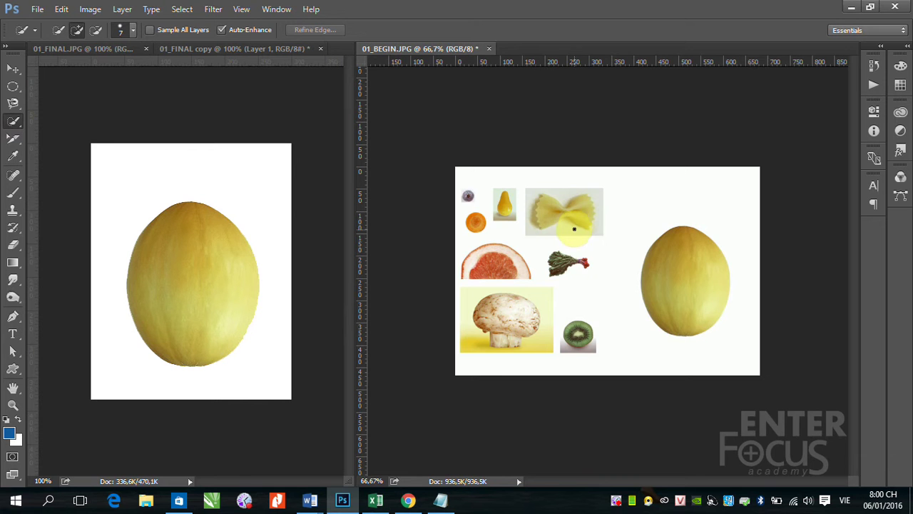
pyautogui.moveTo(535, 250); pyautogui.dragTo(611, 278)
pyautogui.click(484, 241)
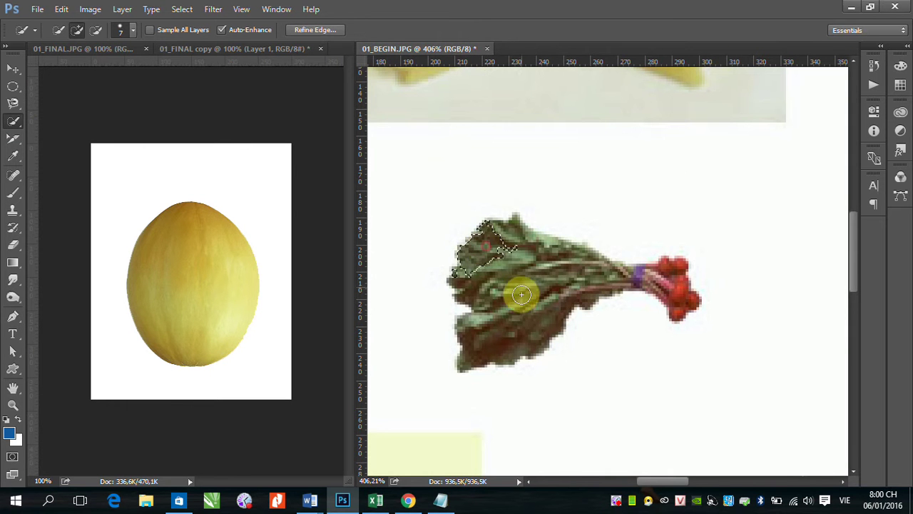
pyautogui.moveTo(521, 294)
pyautogui.mouseDown()
pyautogui.moveTo(514, 320)
pyautogui.moveTo(612, 275)
pyautogui.moveTo(644, 271)
pyautogui.mouseUp()
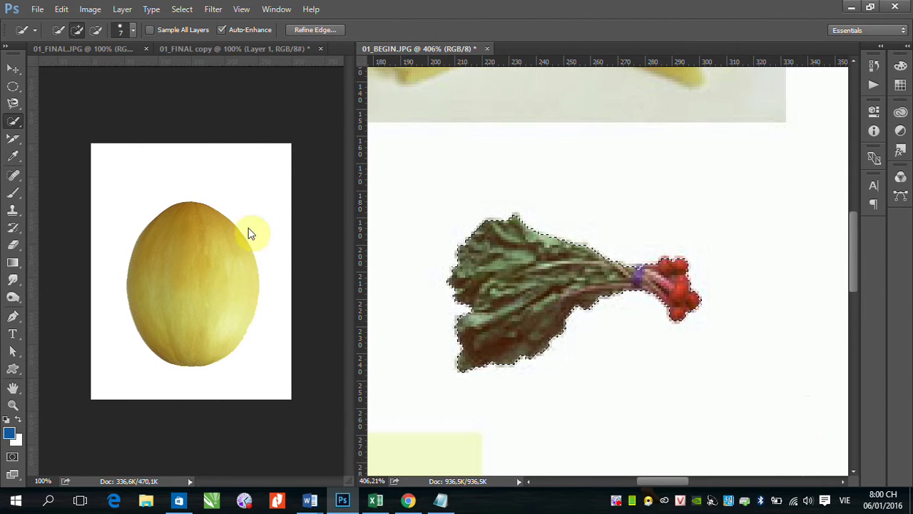
pyautogui.click(13, 69)
pyautogui.moveTo(509, 260)
pyautogui.mouseDown()
pyautogui.moveTo(143, 233)
pyautogui.moveTo(192, 252)
pyautogui.moveTo(171, 234)
pyautogui.moveTo(164, 241)
pyautogui.mouseUp()
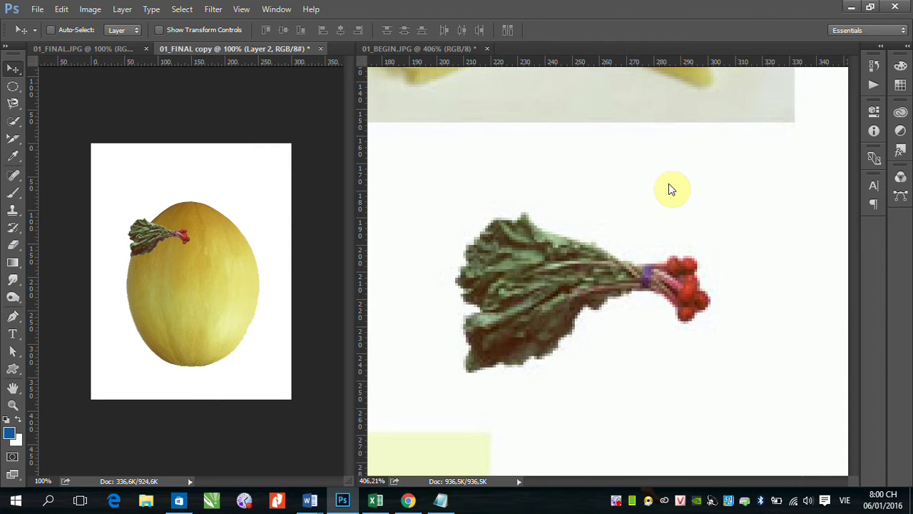
pyautogui.hotkey('ctrl', '-')
pyautogui.hotkey('ctrl', '-')
pyautogui.hotkey('ctrl', '-')
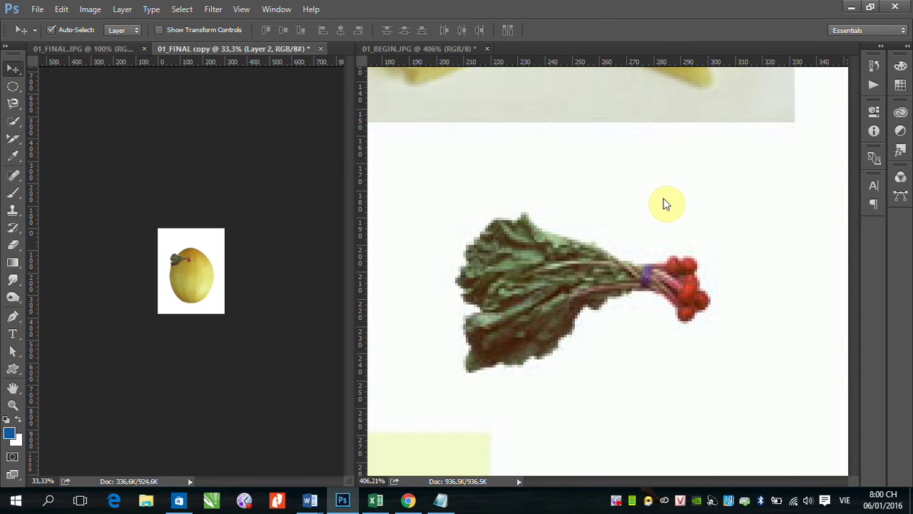
pyautogui.doubleClick(13, 404)
# - Pan 01_BEGIN.JPG until the bow-tie pasta photo is in view
pyautogui.click(636, 133)
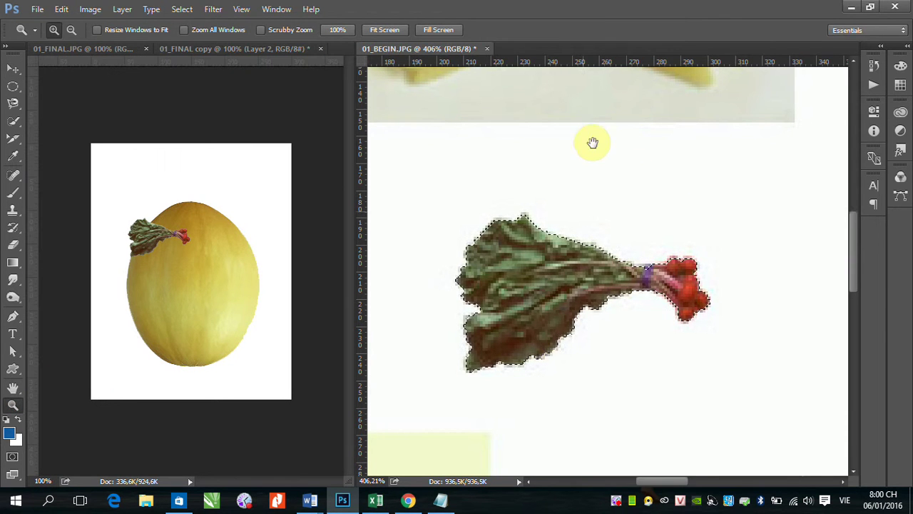
pyautogui.moveTo(593, 134); pyautogui.dragTo(645, 371)
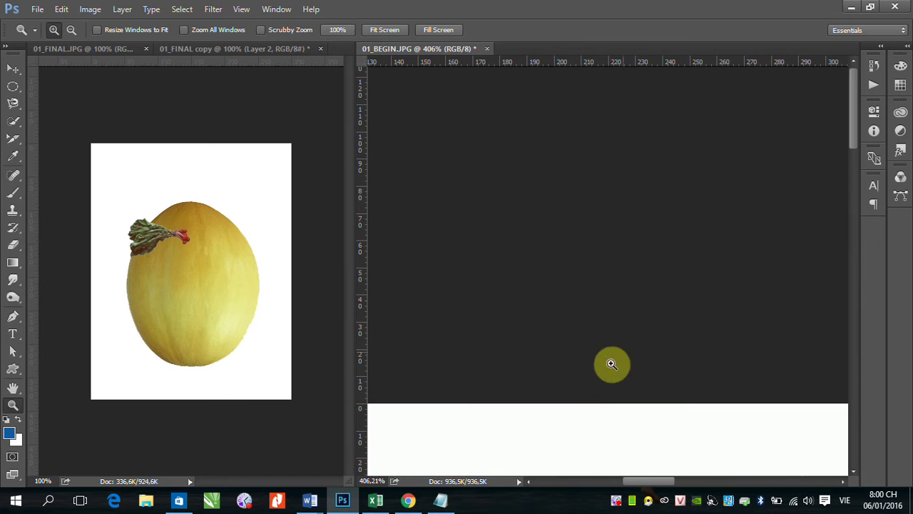
pyautogui.moveTo(605, 425); pyautogui.dragTo(596, 186)
pyautogui.moveTo(605, 383)
pyautogui.mouseDown()
pyautogui.moveTo(608, 207)
pyautogui.moveTo(595, 247)
pyautogui.mouseUp()
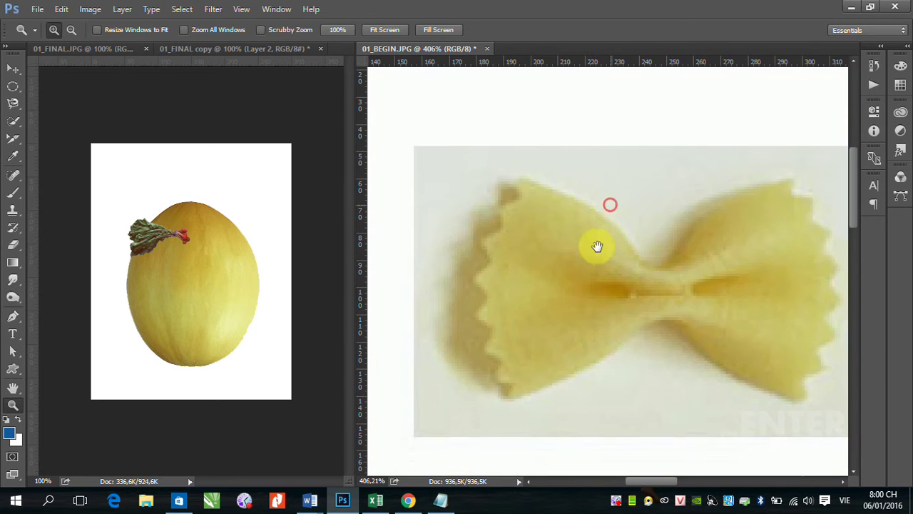
# - Begin a Polygonal Lasso outline of the pasta along its left edge and left wing
pyautogui.moveTo(617, 306); pyautogui.dragTo(524, 217)
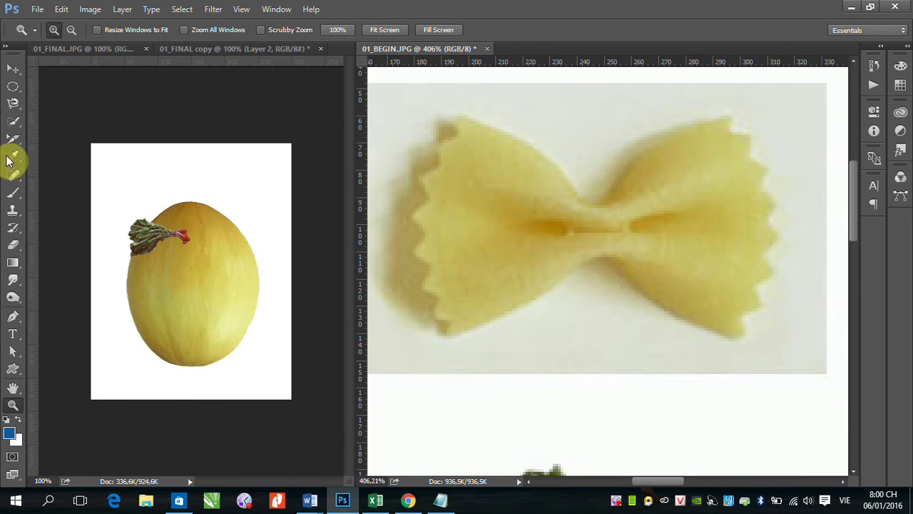
pyautogui.moveTo(13, 104); pyautogui.dragTo(48, 114)
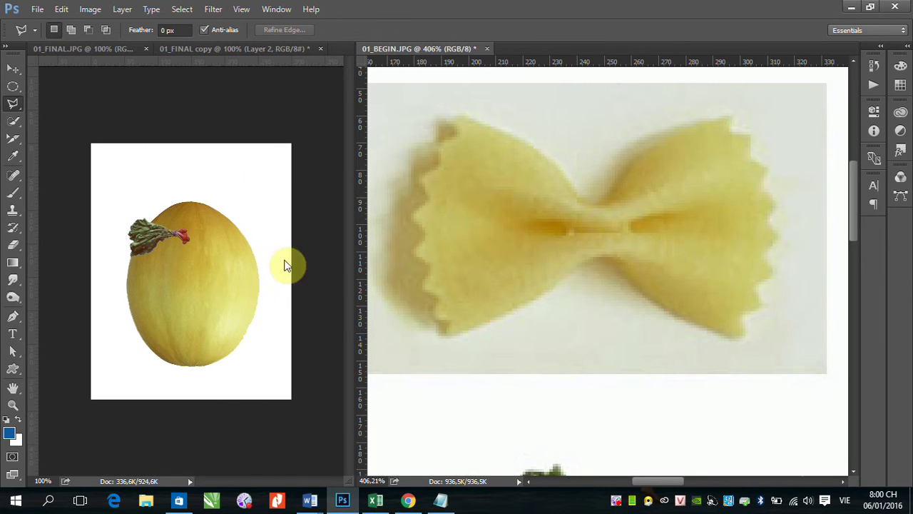
pyautogui.click(447, 332)
pyautogui.click(434, 318)
pyautogui.click(440, 300)
pyautogui.click(426, 284)
pyautogui.click(434, 261)
pyautogui.click(413, 249)
pyautogui.click(428, 231)
pyautogui.click(415, 213)
pyautogui.click(431, 192)
pyautogui.click(421, 175)
pyautogui.click(439, 170)
pyautogui.click(440, 142)
pyautogui.click(456, 122)
# - Close the pasta outline around the right wing and drag it below the melon as Layer 3
pyautogui.click(550, 158)
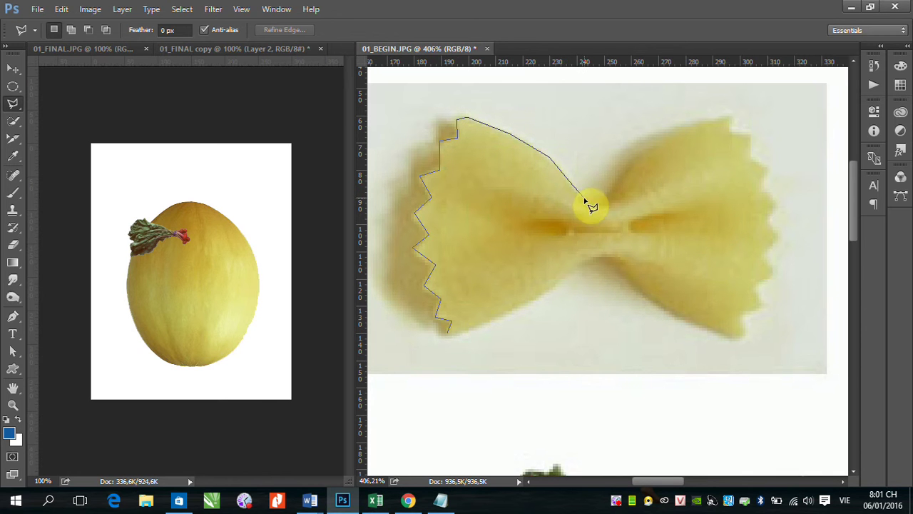
pyautogui.click(585, 197)
pyautogui.click(618, 194)
pyautogui.click(635, 165)
pyautogui.click(657, 146)
pyautogui.click(688, 130)
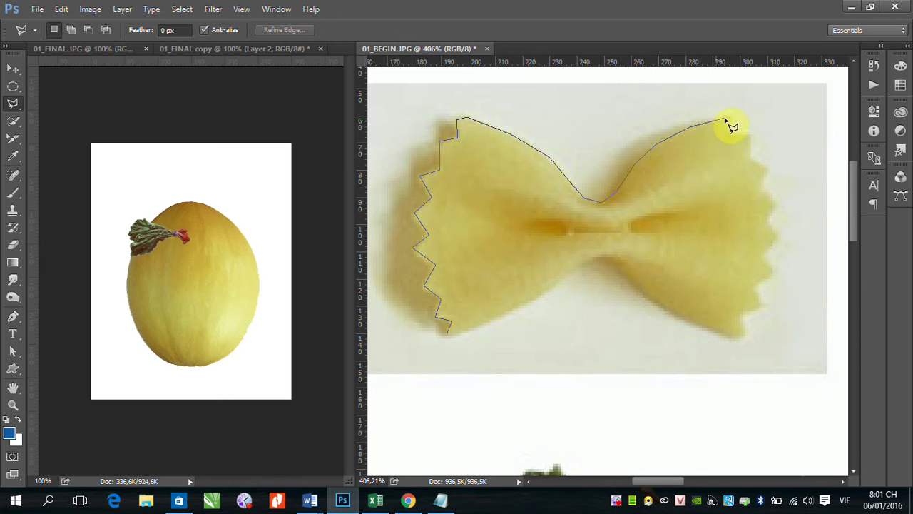
pyautogui.click(729, 134)
pyautogui.click(749, 158)
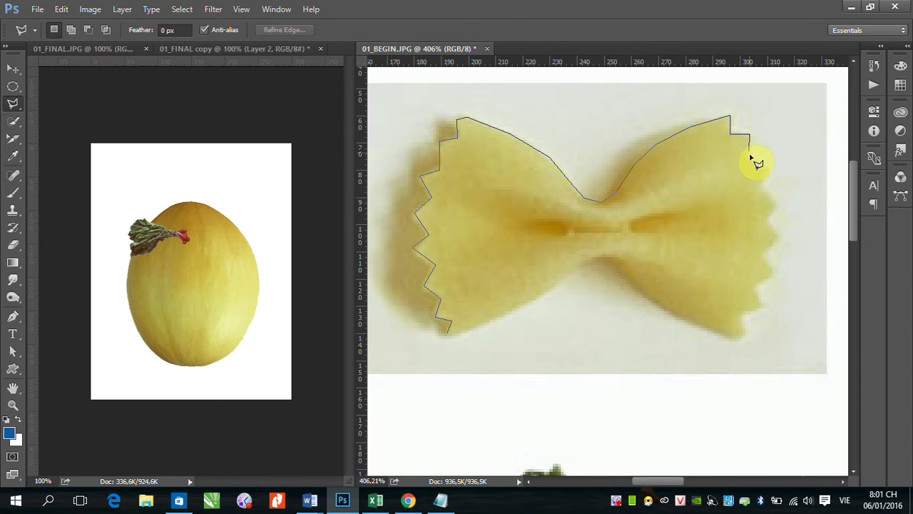
pyautogui.click(770, 170)
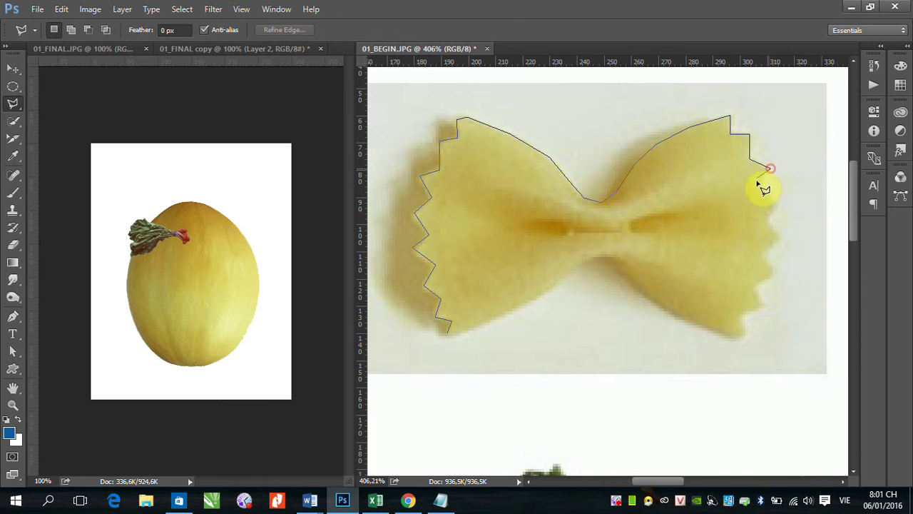
pyautogui.click(761, 187)
pyautogui.click(779, 204)
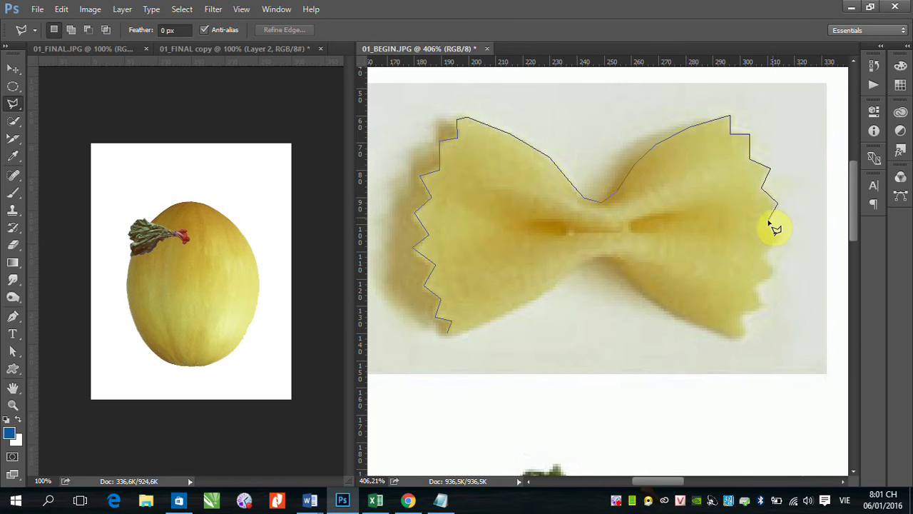
pyautogui.click(779, 238)
pyautogui.click(772, 276)
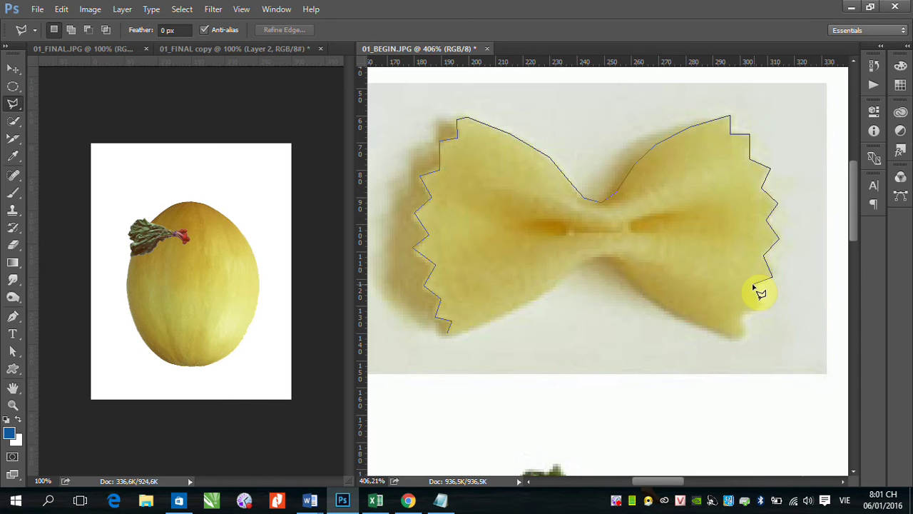
pyautogui.click(764, 305)
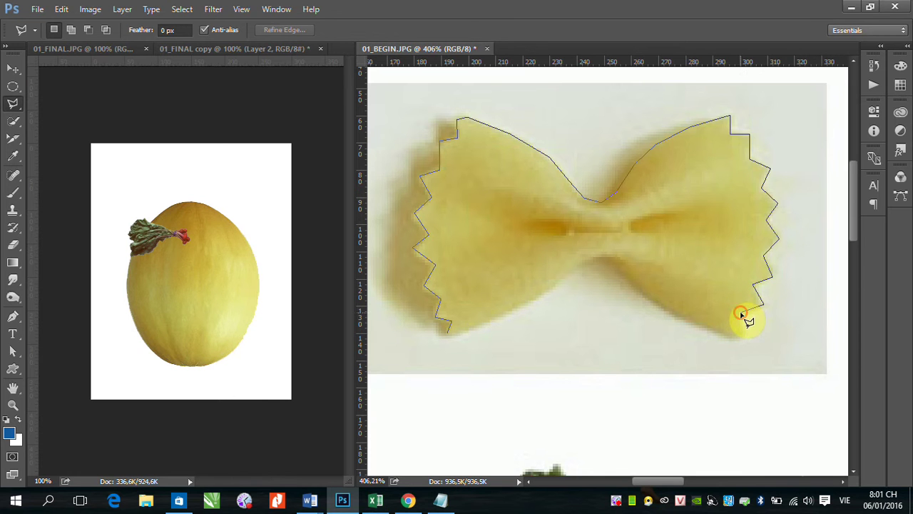
pyautogui.click(742, 313)
pyautogui.click(747, 333)
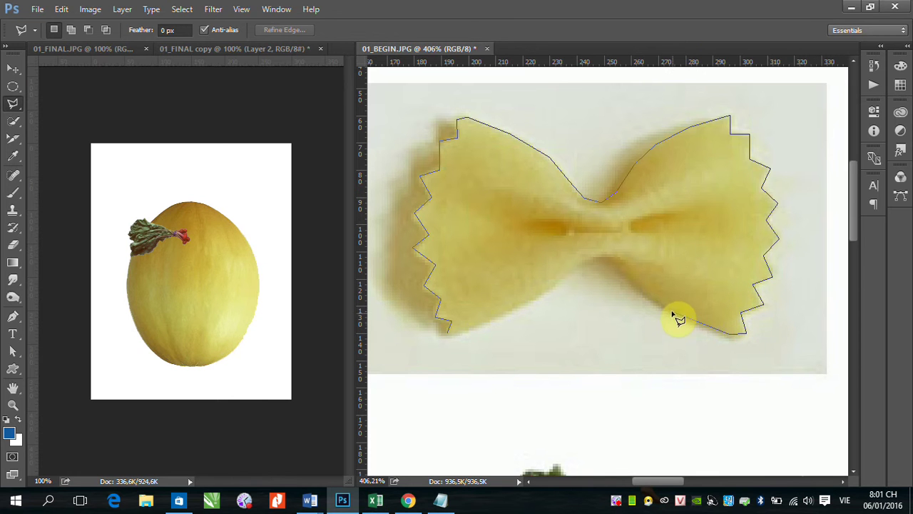
pyautogui.click(641, 289)
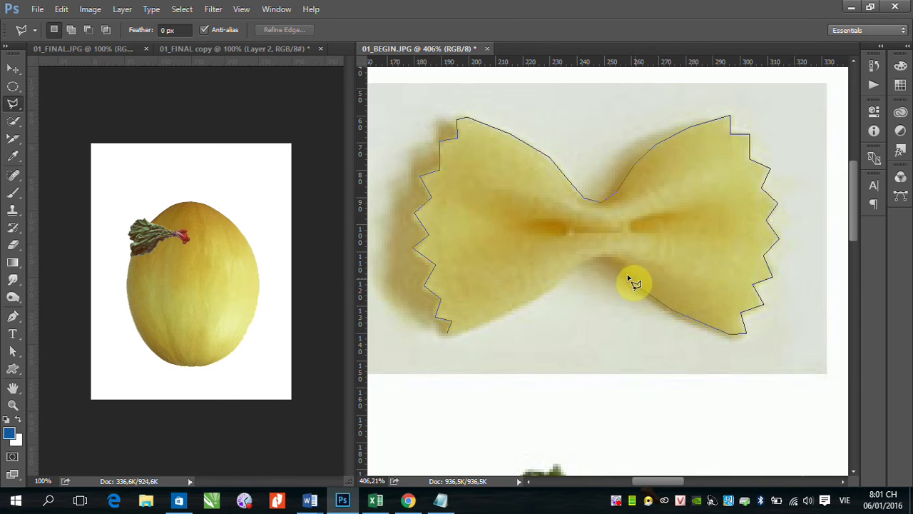
pyautogui.click(593, 258)
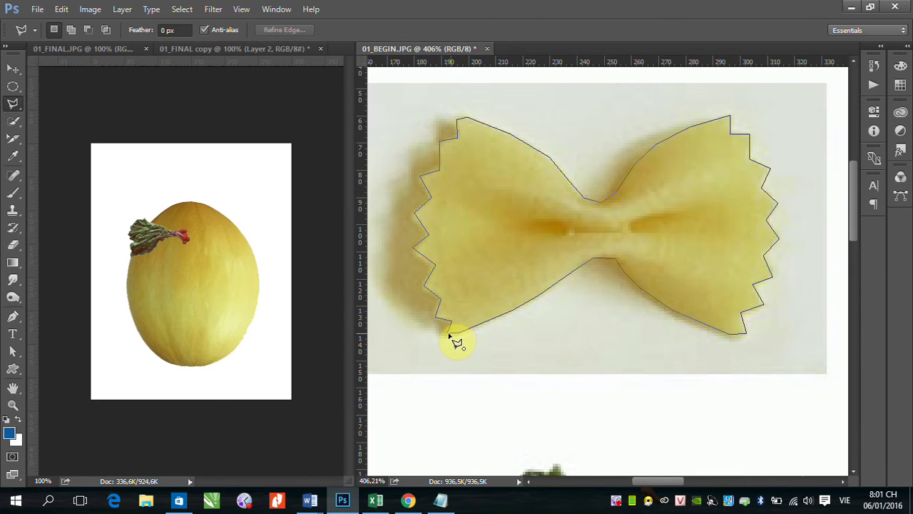
pyautogui.click(450, 336)
pyautogui.click(13, 69)
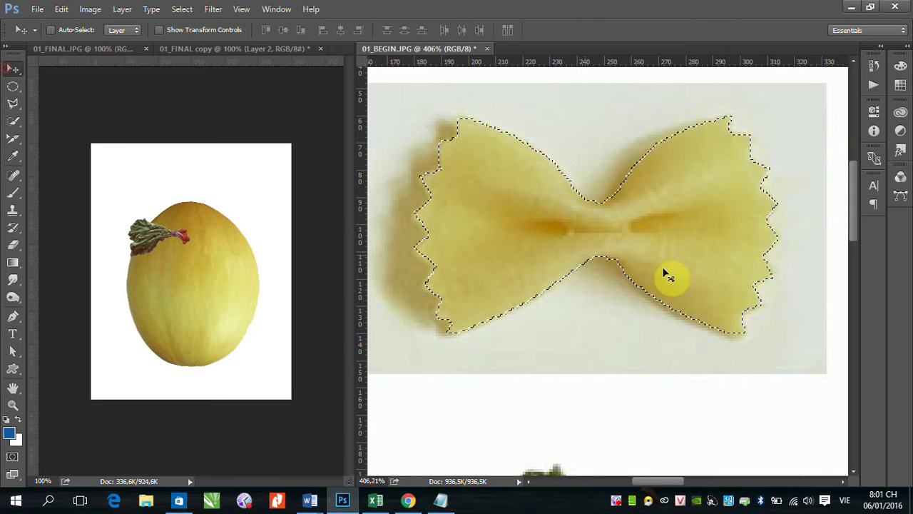
pyautogui.moveTo(664, 273)
pyautogui.mouseDown()
pyautogui.moveTo(214, 326)
pyautogui.moveTo(205, 374)
pyautogui.mouseUp()
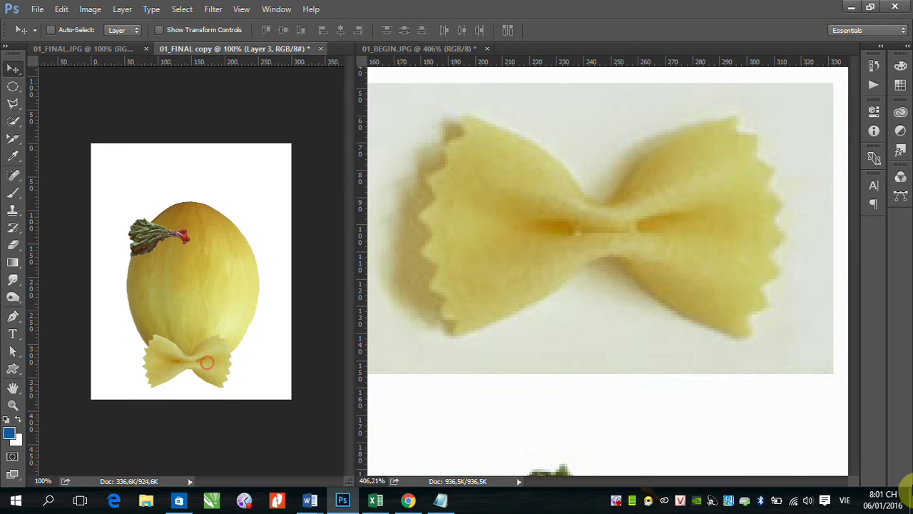
# - Quick-select the yellow pear in the source image and drag it onto the melon centre as a nose
pyautogui.click(416, 311)
pyautogui.hscroll(-10, 577, 298)
pyautogui.hscroll(-3, 563, 329)
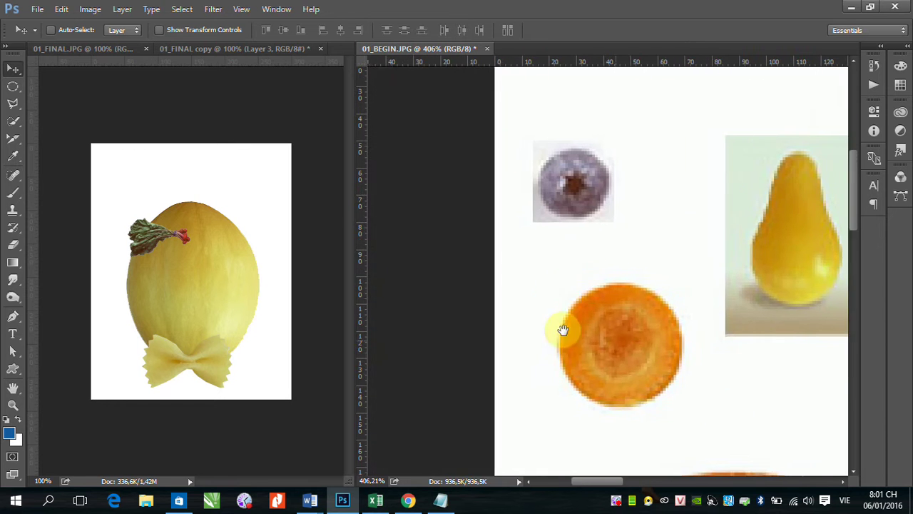
pyautogui.hscroll(5, 563, 330)
pyautogui.click(13, 121)
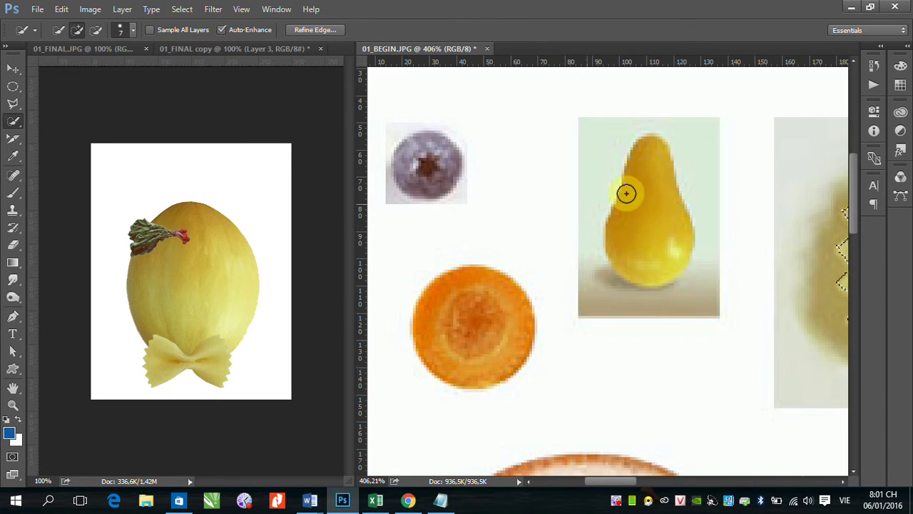
pyautogui.moveTo(644, 175); pyautogui.dragTo(687, 281)
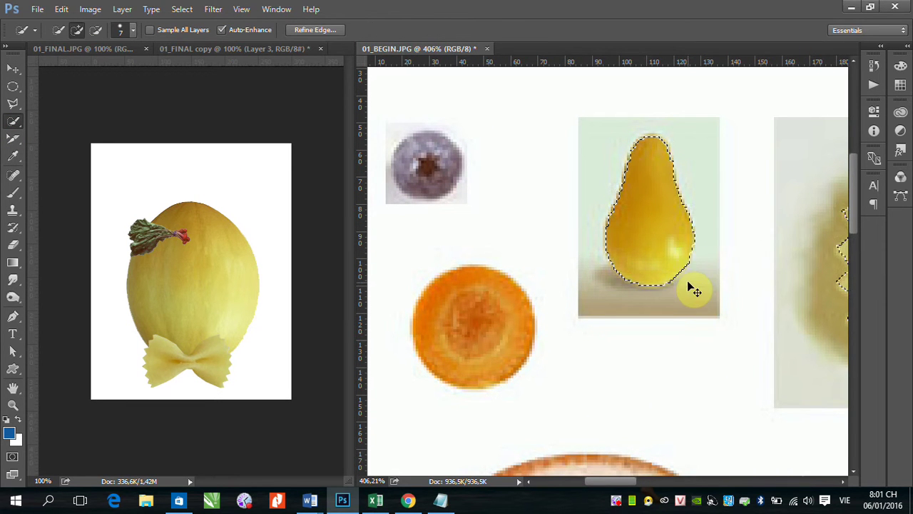
pyautogui.hotkey('ctrl', 'd')
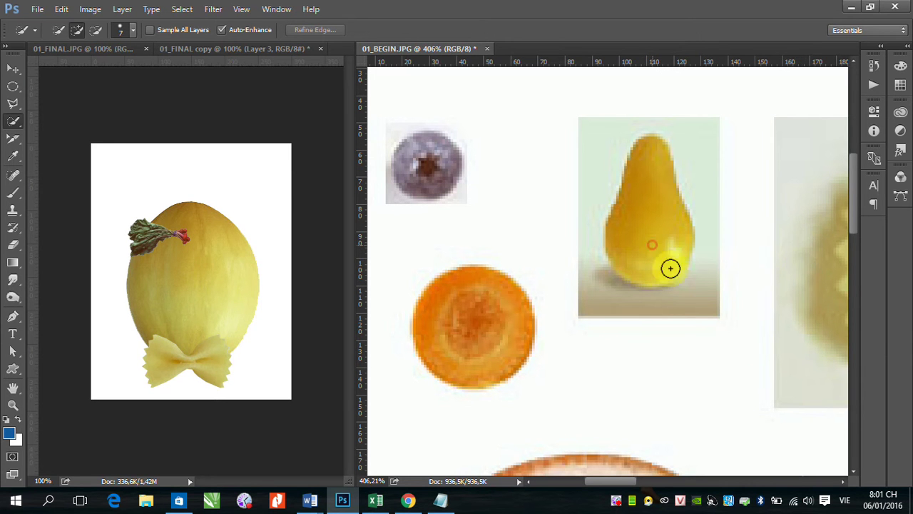
pyautogui.click(669, 266)
pyautogui.click(13, 68)
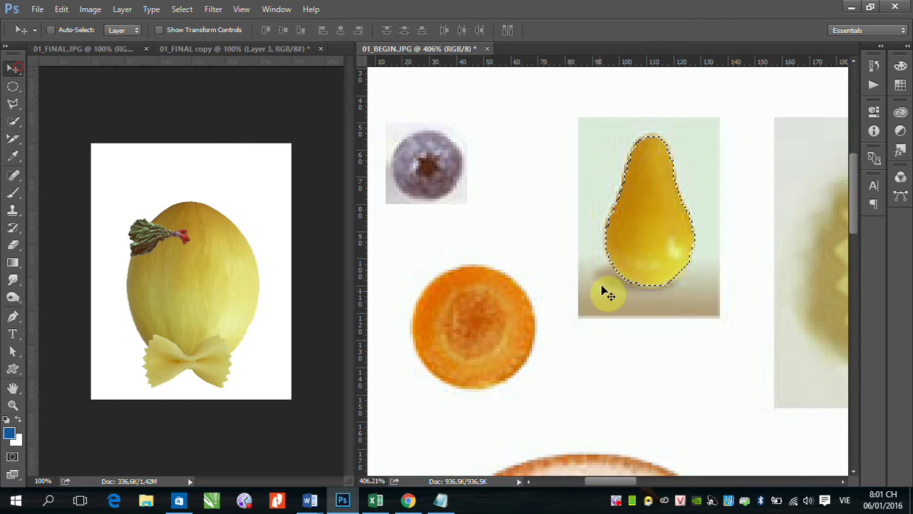
pyautogui.moveTo(654, 252); pyautogui.dragTo(646, 242)
pyautogui.moveTo(350, 300); pyautogui.dragTo(190, 297)
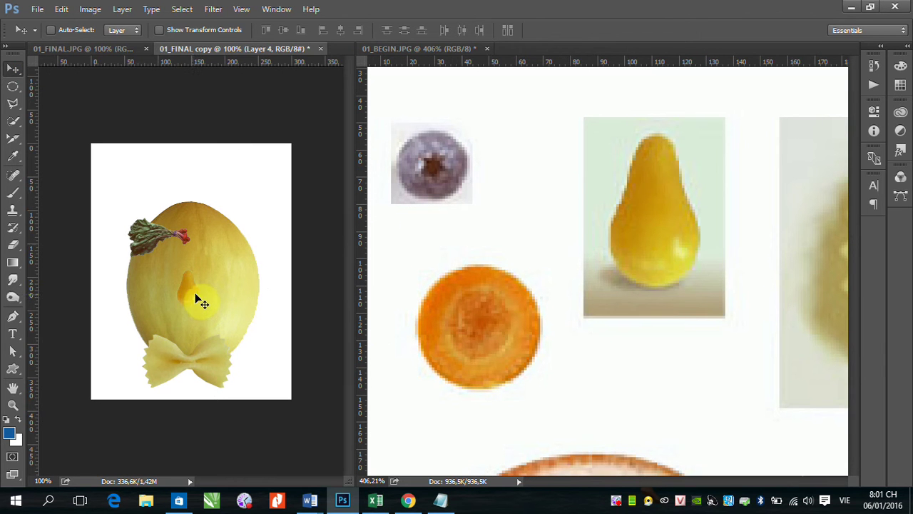
# - Zoom in on the blueberry and enclose it in an elliptical marquee selection
pyautogui.click(13, 86)
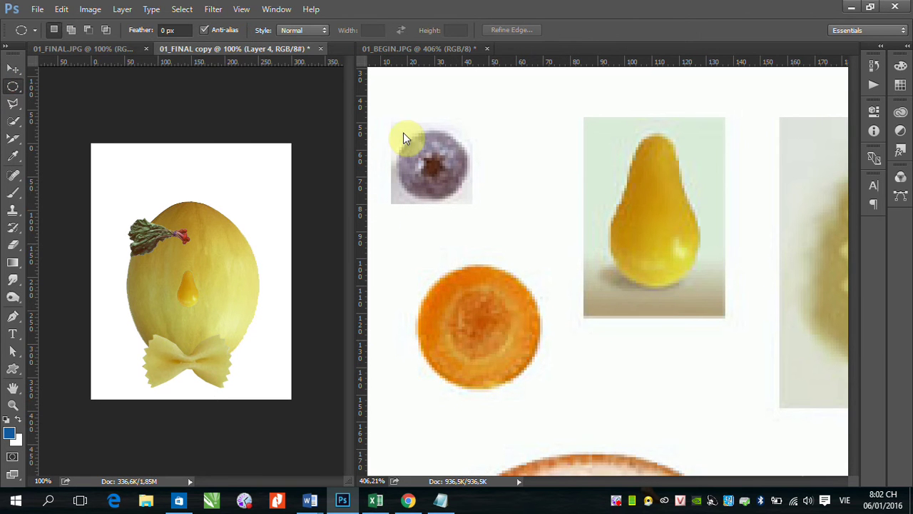
pyautogui.moveTo(390, 115); pyautogui.dragTo(634, 402)
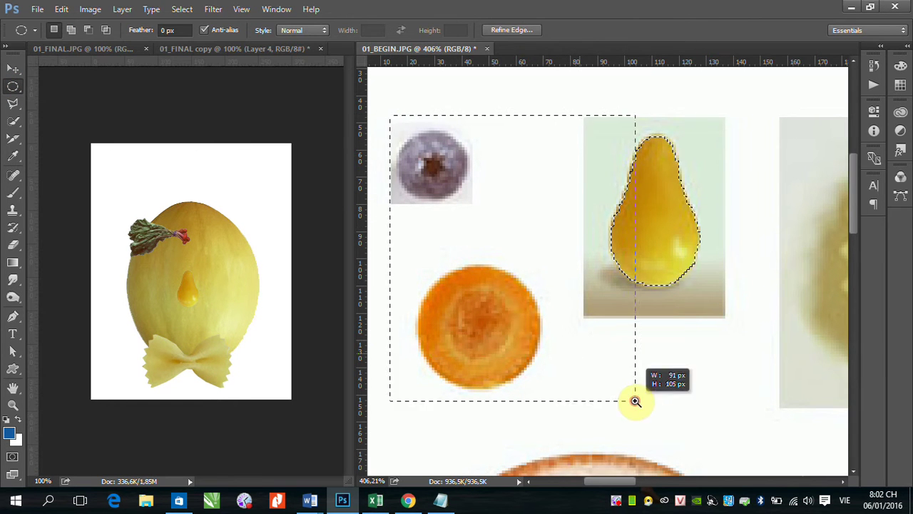
pyautogui.click(493, 140)
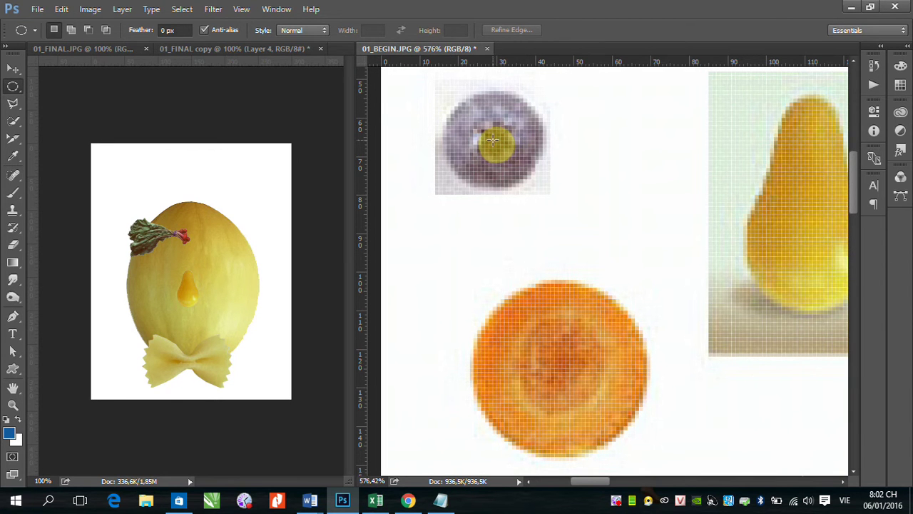
pyautogui.moveTo(492, 140); pyautogui.dragTo(444, 91)
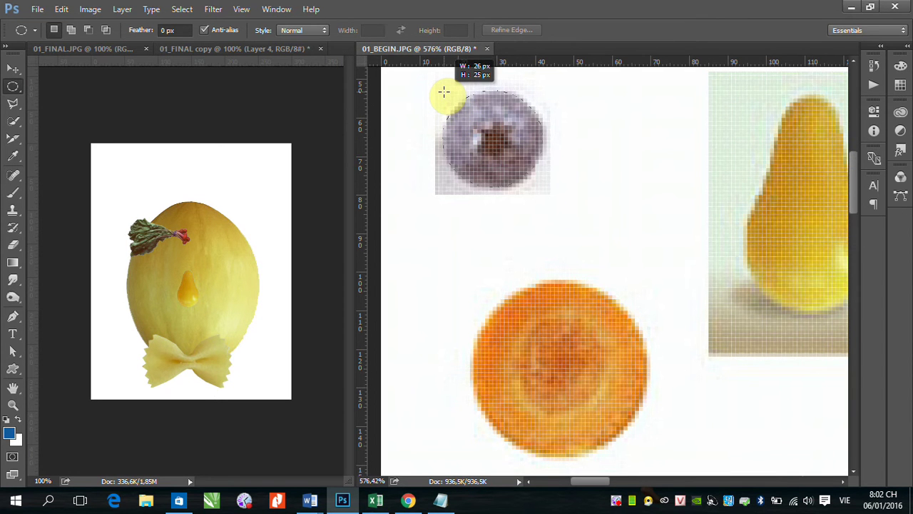
pyautogui.moveTo(443, 91); pyautogui.dragTo(443, 91)
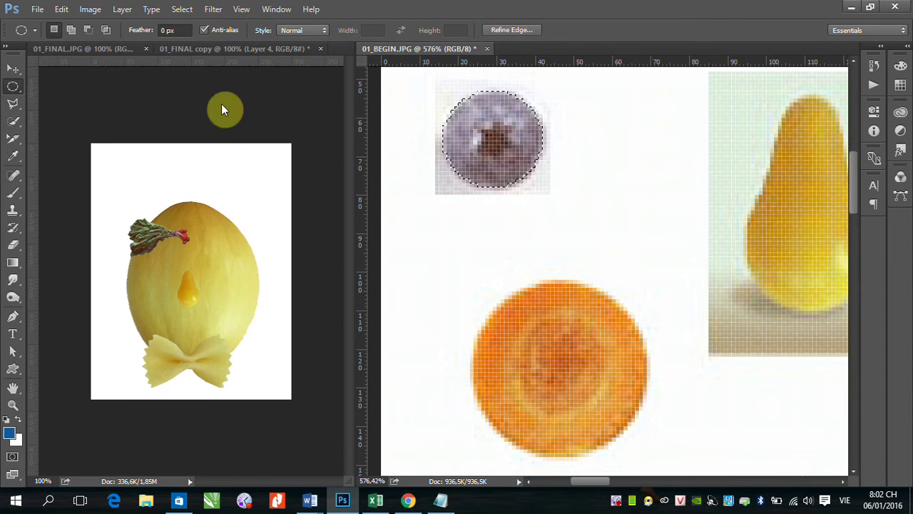
pyautogui.click(16, 68)
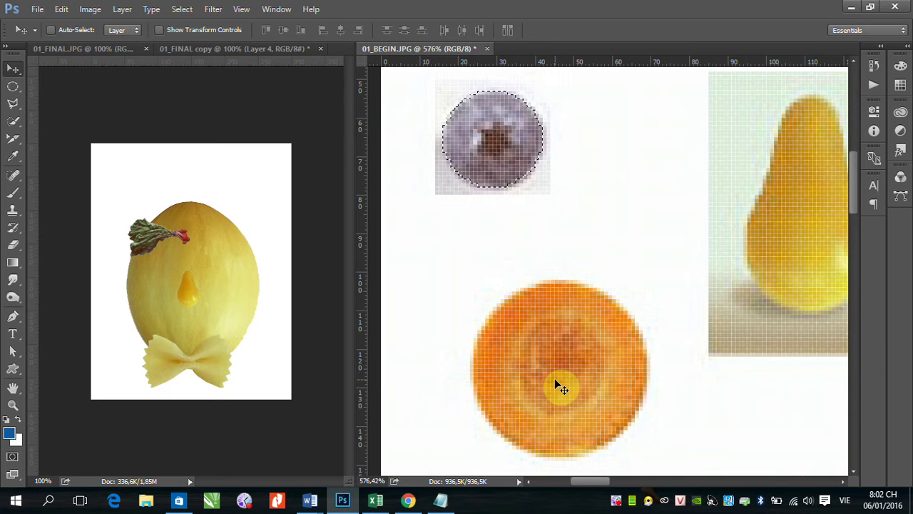
# - Elliptically select the round orange slice and drag it onto the face as an eye on Layer 5
pyautogui.moveTo(560, 385)
pyautogui.mouseDown()
pyautogui.moveTo(564, 292)
pyautogui.moveTo(50, 93)
pyautogui.mouseUp()
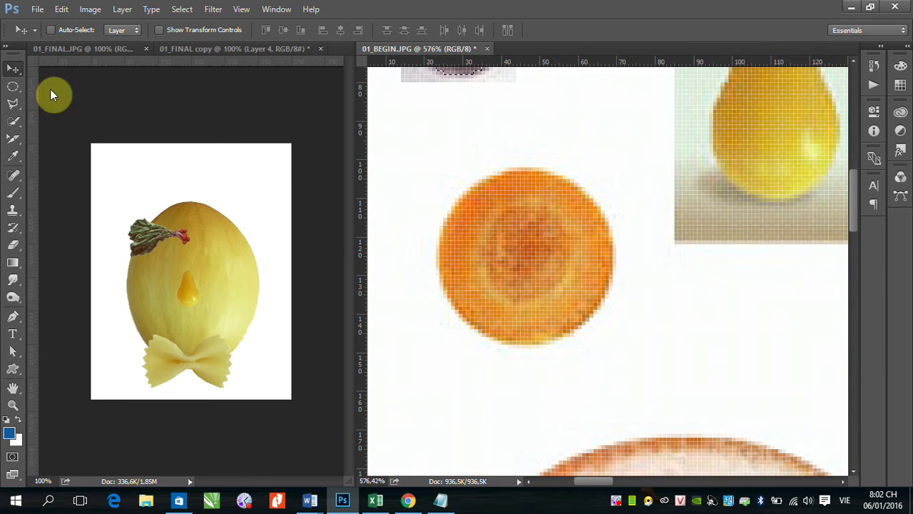
pyautogui.click(12, 86)
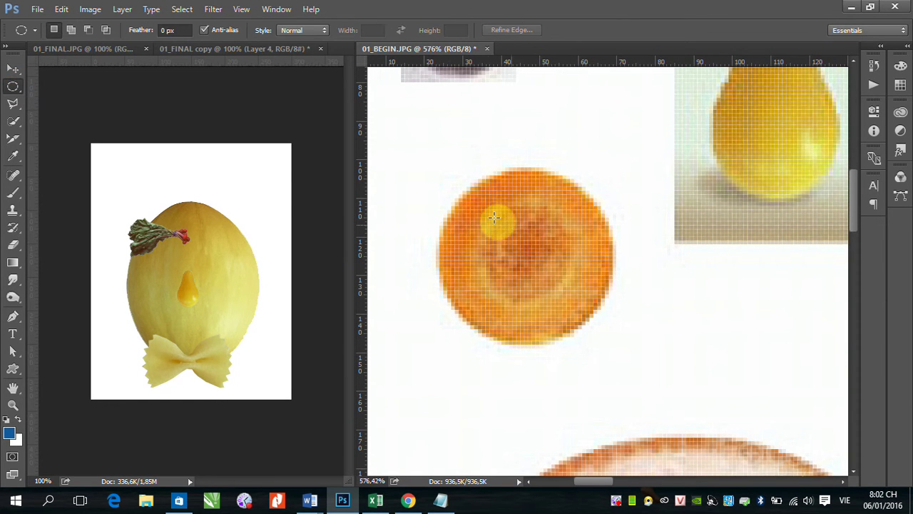
pyautogui.moveTo(496, 218); pyautogui.dragTo(579, 291)
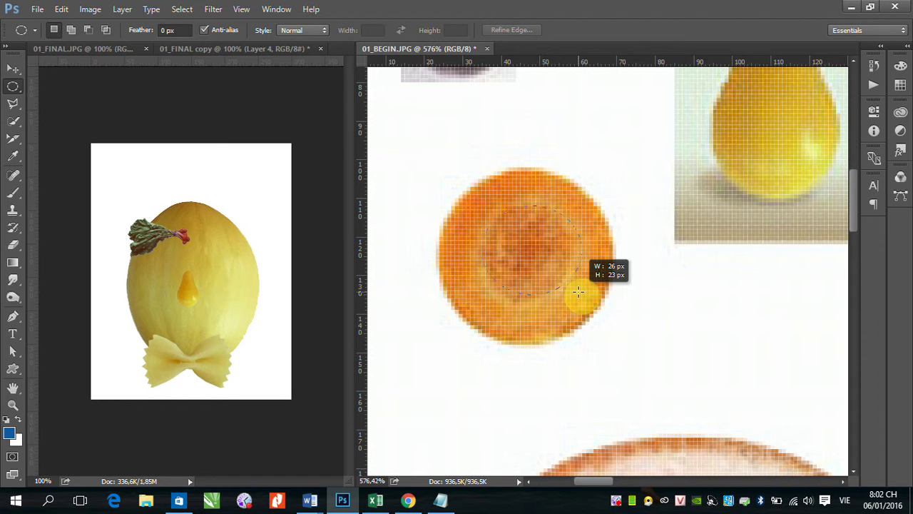
pyautogui.moveTo(579, 292)
pyautogui.mouseDown()
pyautogui.moveTo(575, 251)
pyautogui.moveTo(538, 254)
pyautogui.moveTo(576, 316)
pyautogui.moveTo(609, 344)
pyautogui.mouseUp()
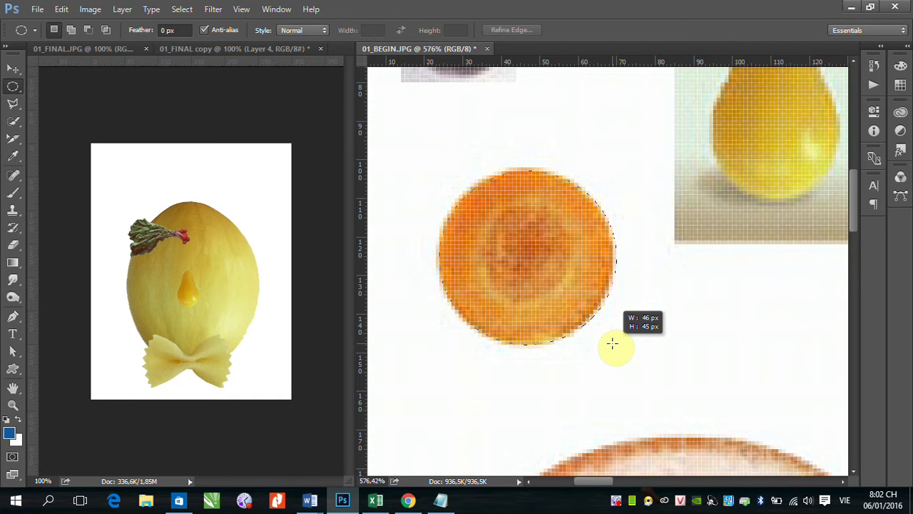
pyautogui.moveTo(612, 344); pyautogui.dragTo(612, 343)
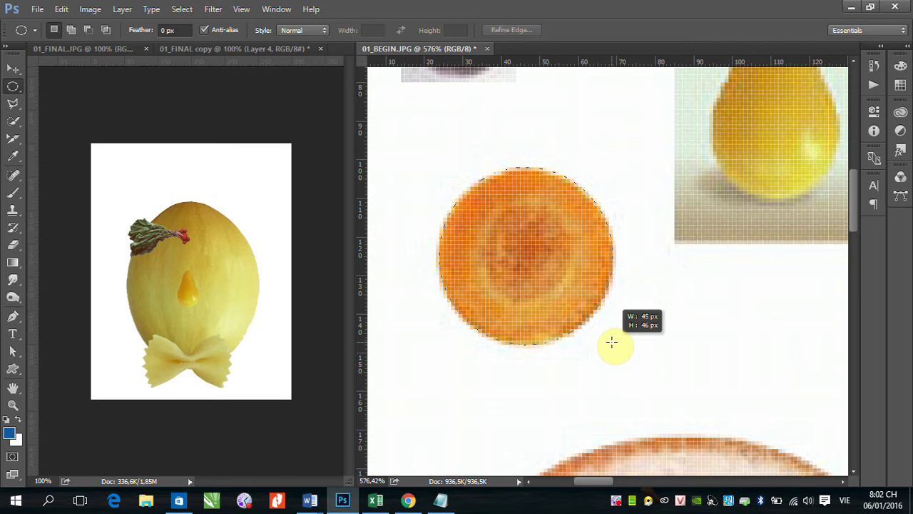
pyautogui.moveTo(612, 342); pyautogui.dragTo(611, 340)
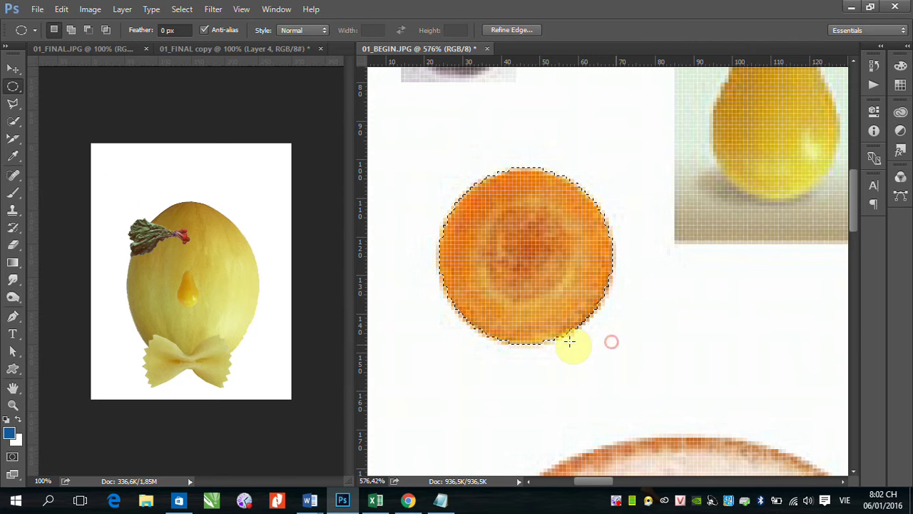
pyautogui.click(13, 69)
pyautogui.moveTo(519, 244); pyautogui.dragTo(172, 267)
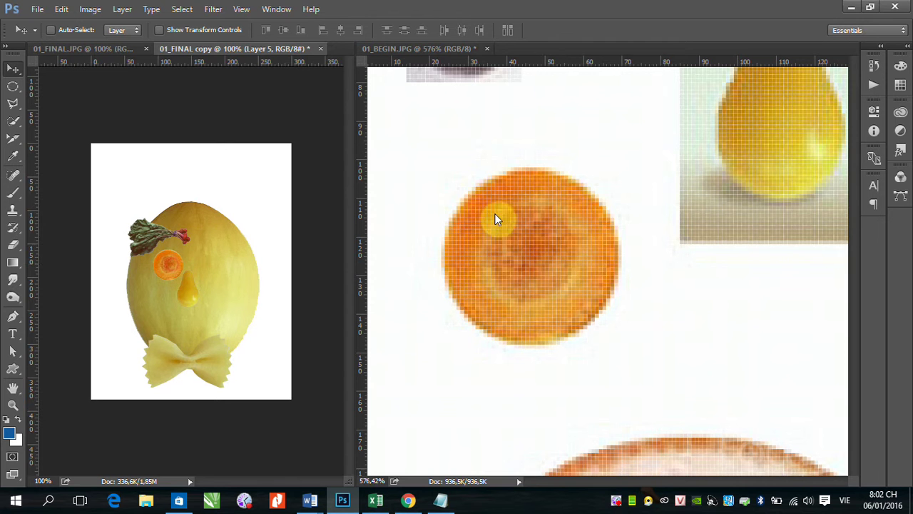
# - Back in 01_BEGIN, pan to the blueberry and clear the orange-slice selection
pyautogui.click(516, 320)
pyautogui.moveTo(509, 173); pyautogui.dragTo(517, 350)
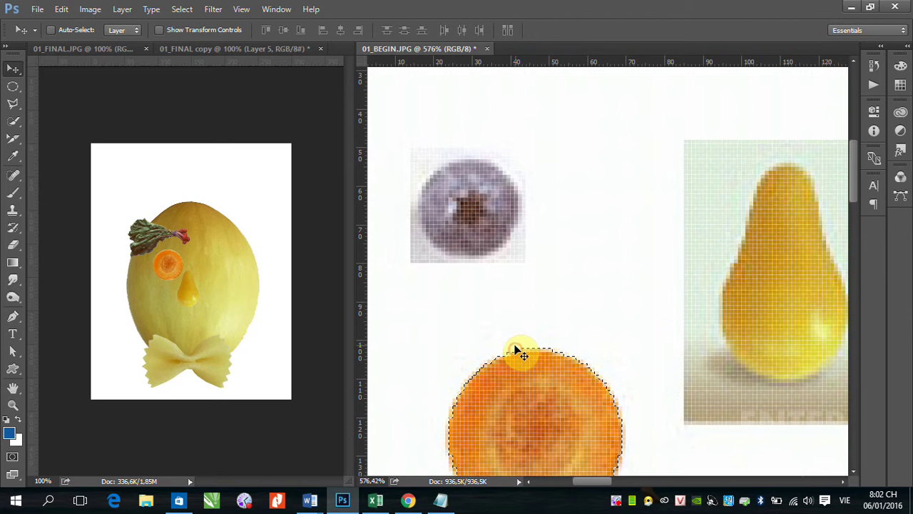
pyautogui.hotkey('ctrl', 'd')
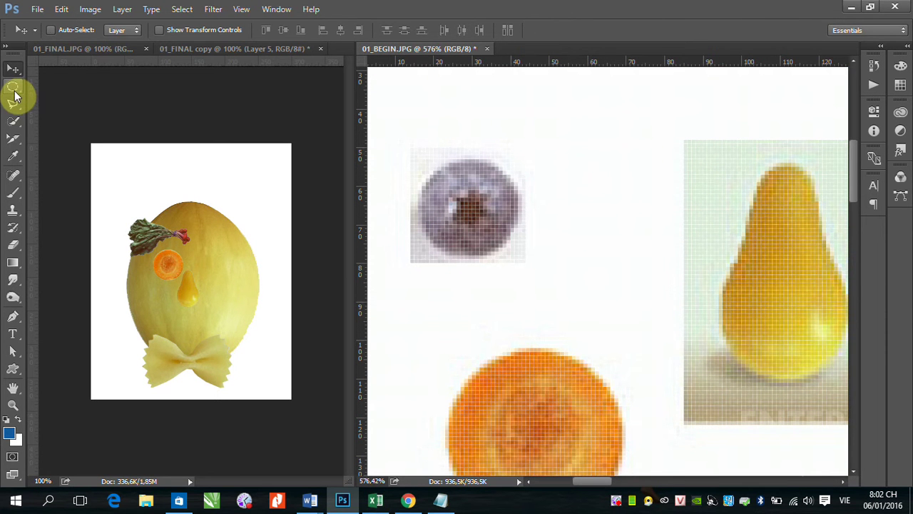
# - Zoom in, elliptically select the blueberry, and drag it onto the orange eye as a pupil
pyautogui.click(13, 87)
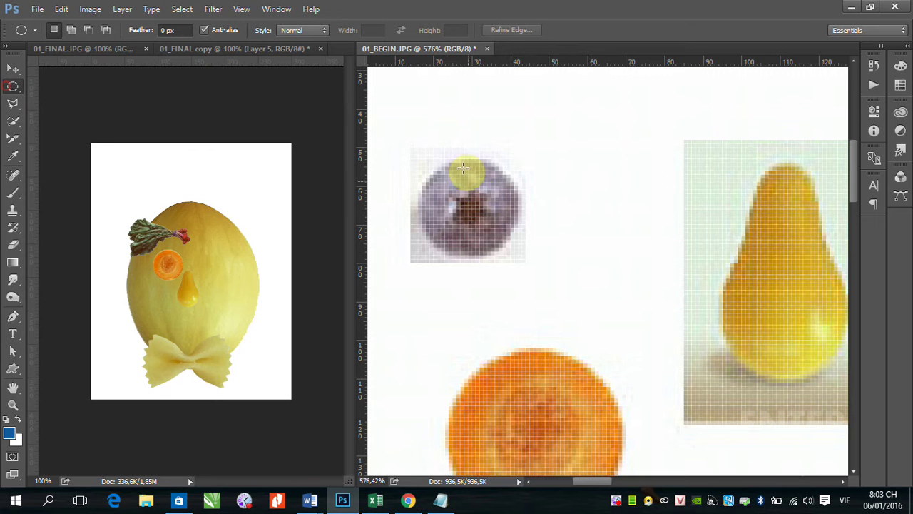
pyautogui.moveTo(400, 138); pyautogui.dragTo(569, 302)
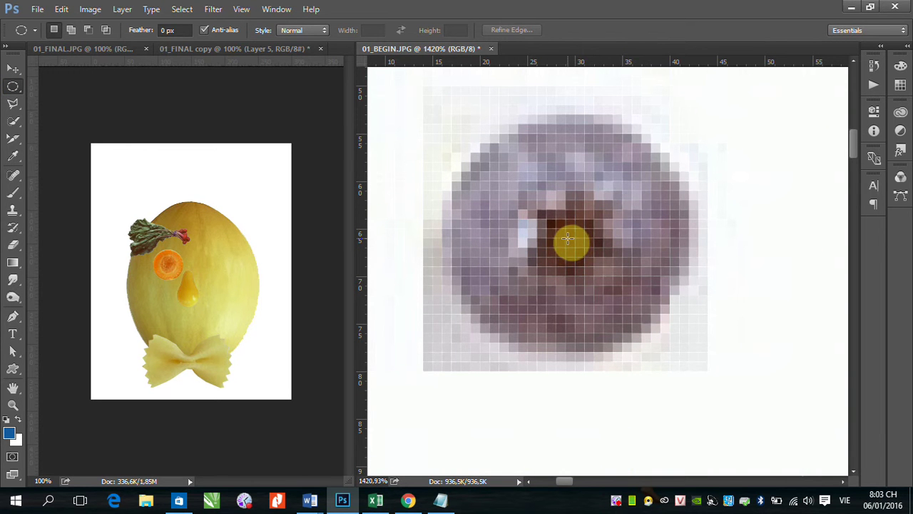
pyautogui.moveTo(568, 239); pyautogui.dragTo(456, 121)
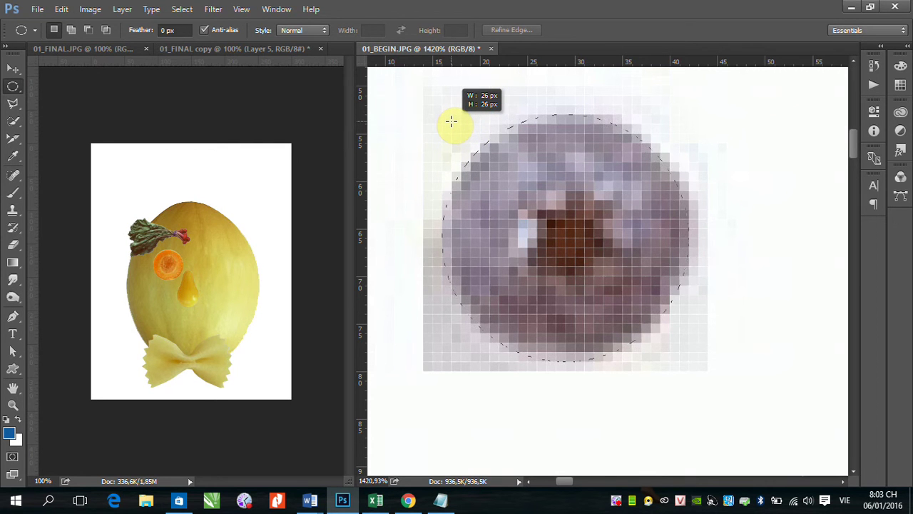
pyautogui.moveTo(451, 121); pyautogui.dragTo(452, 122)
pyautogui.click(13, 72)
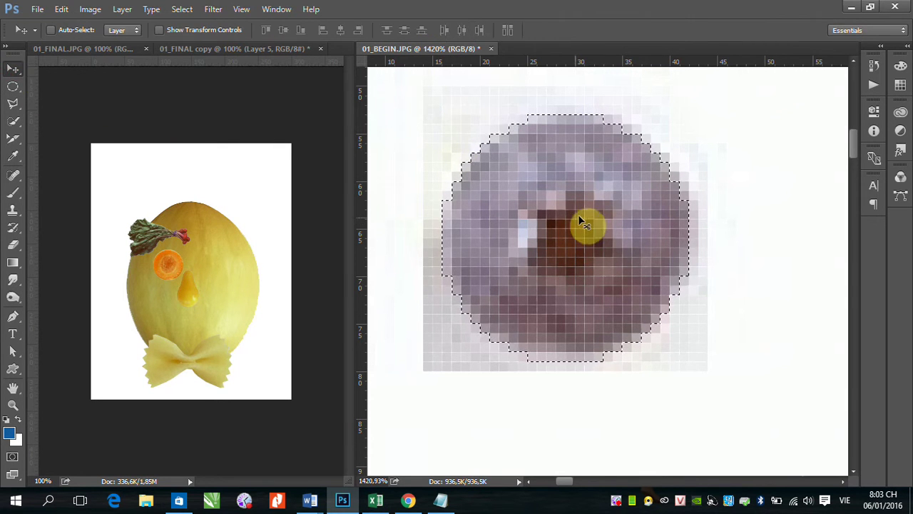
pyautogui.moveTo(579, 216)
pyautogui.mouseDown()
pyautogui.moveTo(154, 285)
pyautogui.moveTo(167, 261)
pyautogui.mouseUp()
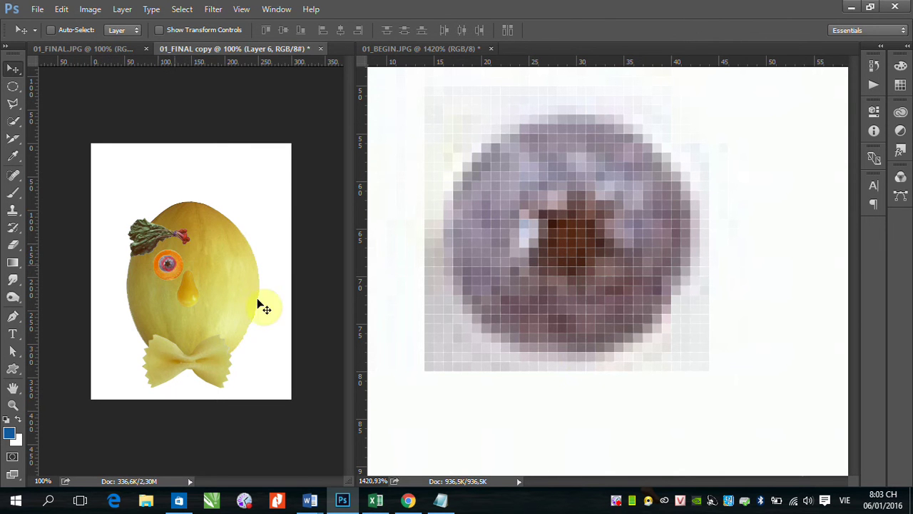
# - Zoom the face document out to 50% and show the 01_BEGIN source image at 100%
pyautogui.hotkey('ctrl', '-')
pyautogui.hotkey('ctrl', '-')
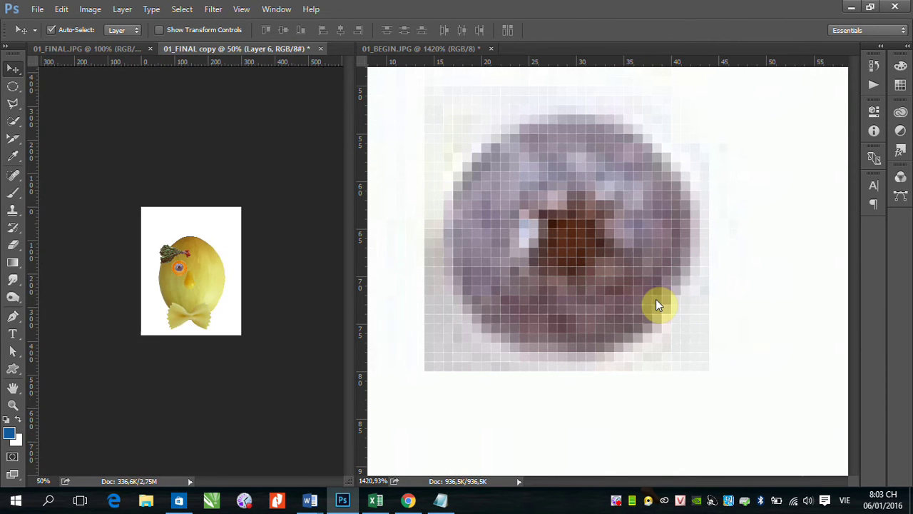
pyautogui.click(638, 340)
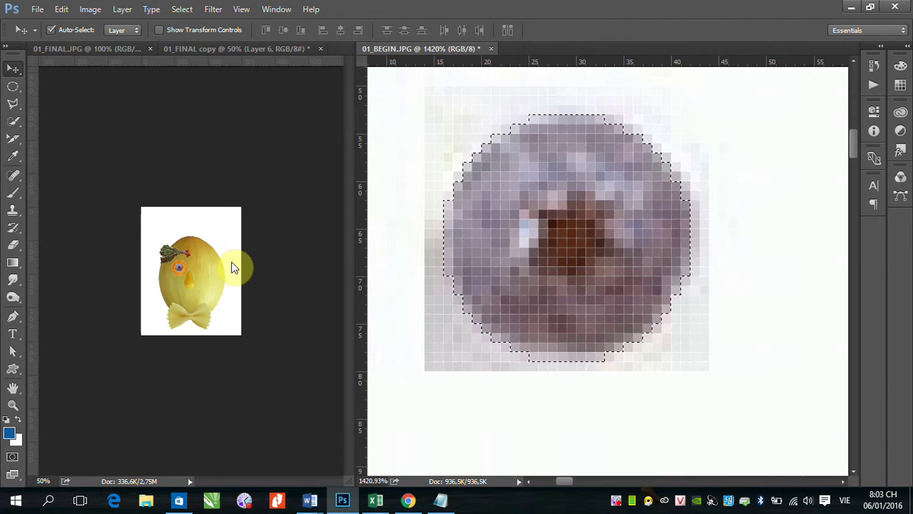
pyautogui.click(12, 405)
pyautogui.doubleClick(12, 404)
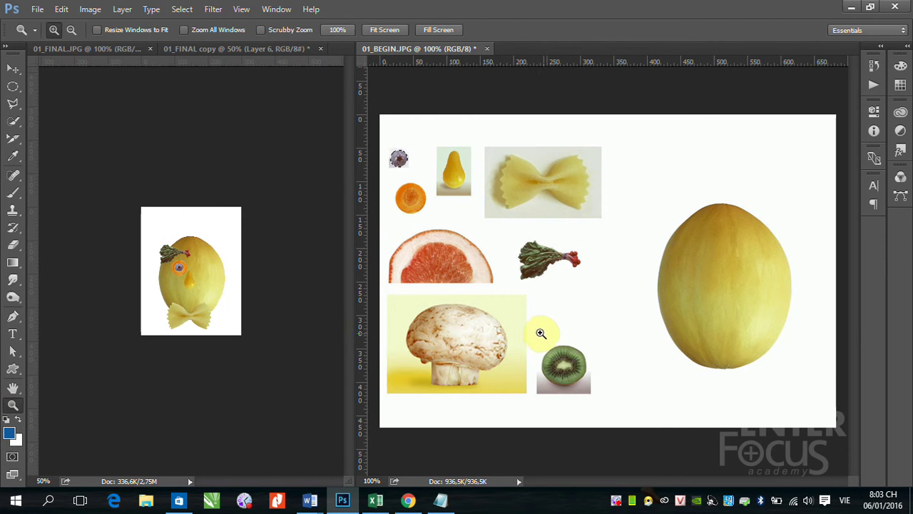
# - Elliptically select the kiwi slice and place it below the nose as a mouth on Layer 7
pyautogui.moveTo(532, 330); pyautogui.dragTo(649, 410)
pyautogui.click(12, 85)
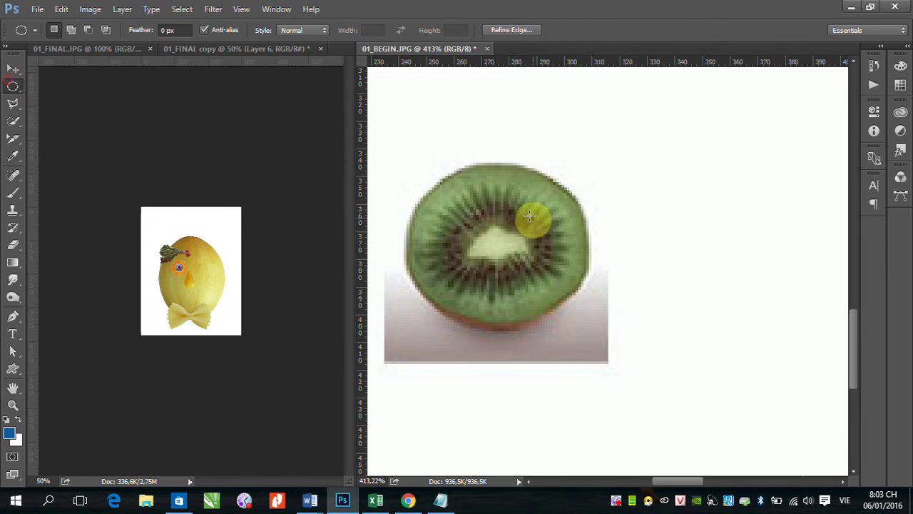
pyautogui.moveTo(401, 151); pyautogui.dragTo(681, 343)
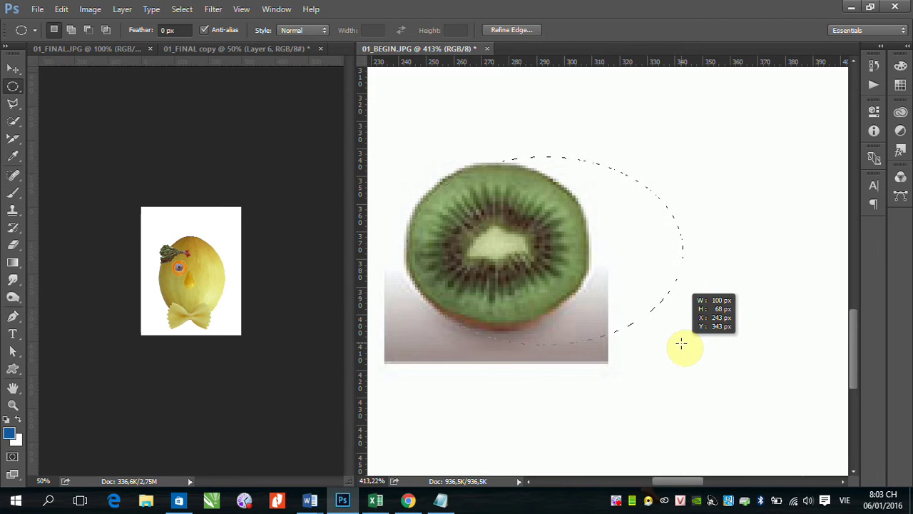
pyautogui.moveTo(681, 344)
pyautogui.mouseDown()
pyautogui.moveTo(590, 358)
pyautogui.moveTo(587, 320)
pyautogui.mouseUp()
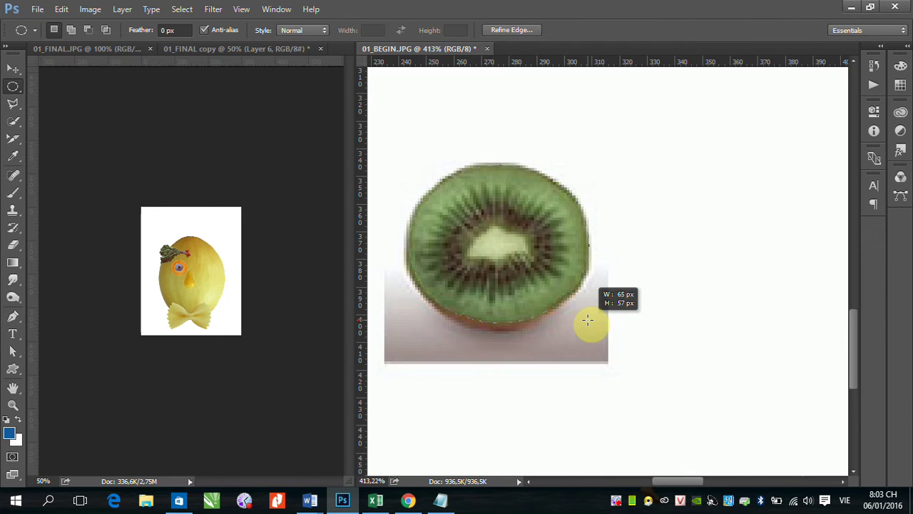
pyautogui.moveTo(587, 319); pyautogui.dragTo(588, 321)
pyautogui.click(12, 68)
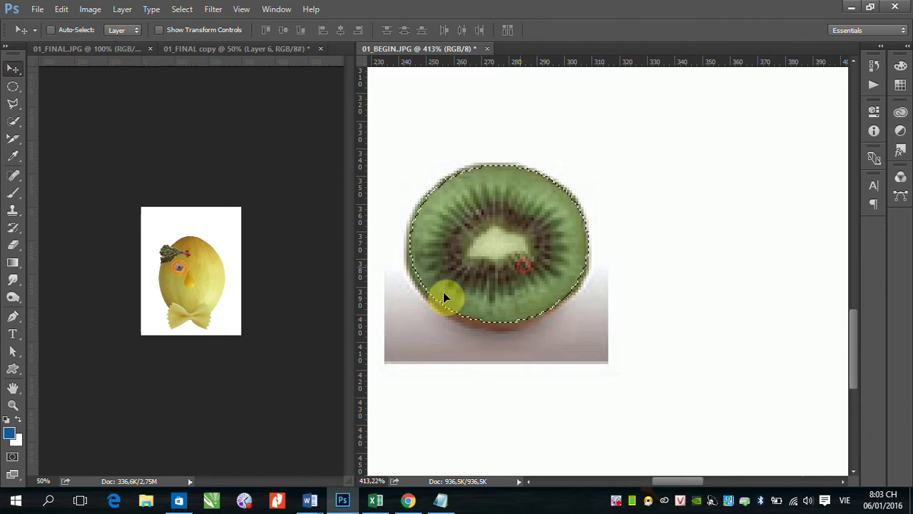
pyautogui.moveTo(443, 292); pyautogui.dragTo(190, 292)
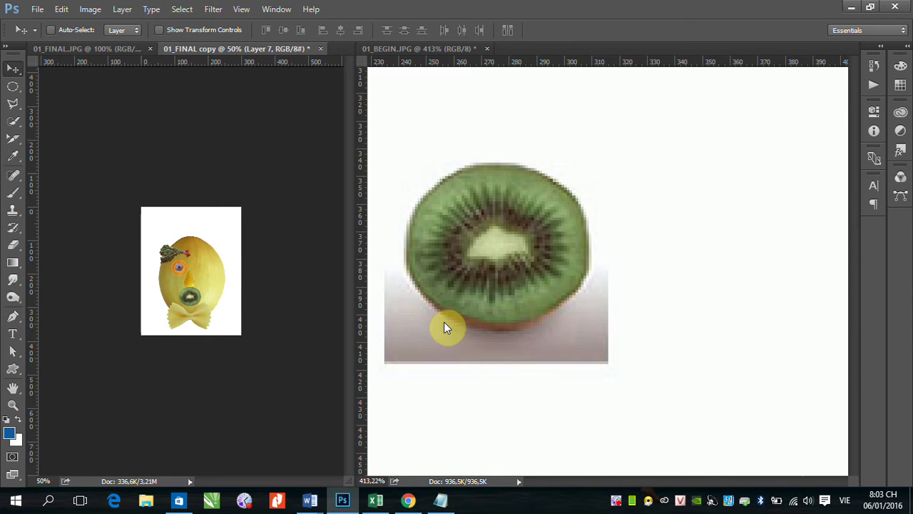
pyautogui.moveTo(567, 350); pyautogui.dragTo(682, 323)
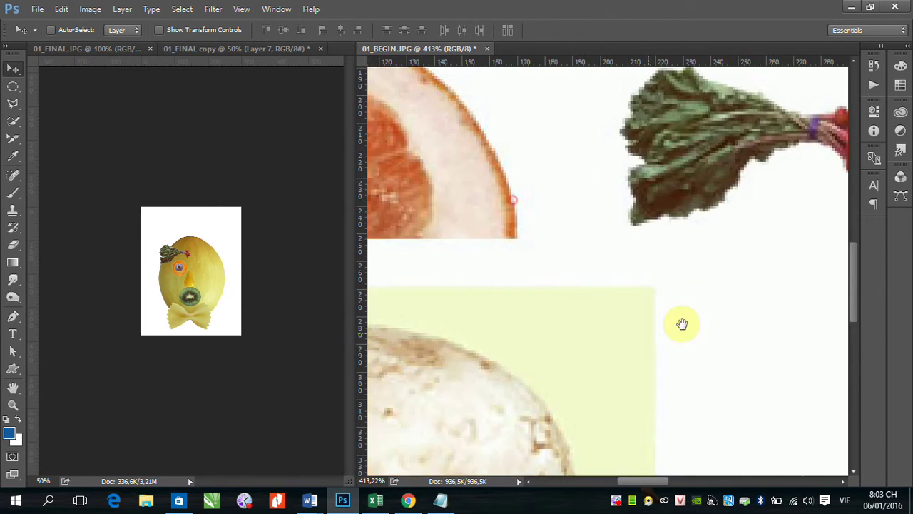
# - Trace the grapefruit flesh with the Magnetic Lasso and place it on the face's left side as Layer 8
pyautogui.moveTo(473, 233)
pyautogui.mouseDown()
pyautogui.moveTo(540, 345)
pyautogui.moveTo(568, 345)
pyautogui.mouseUp()
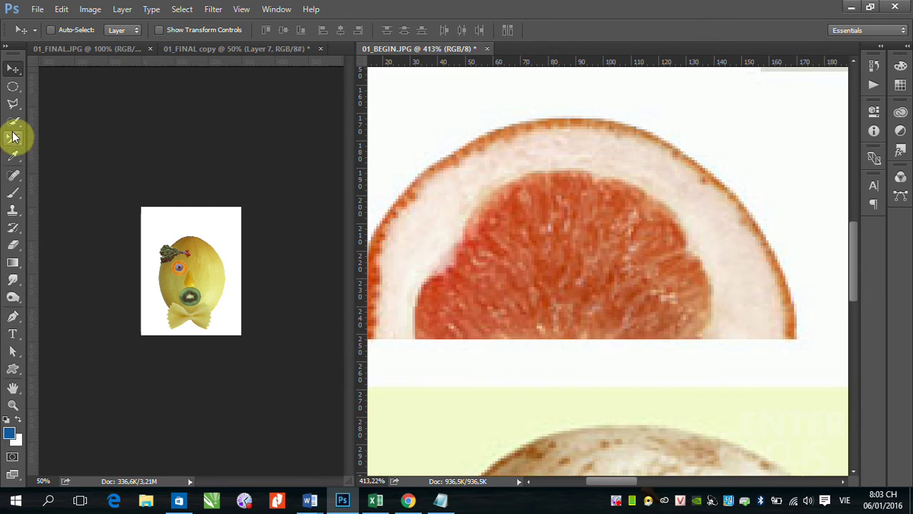
pyautogui.moveTo(13, 103); pyautogui.dragTo(70, 125)
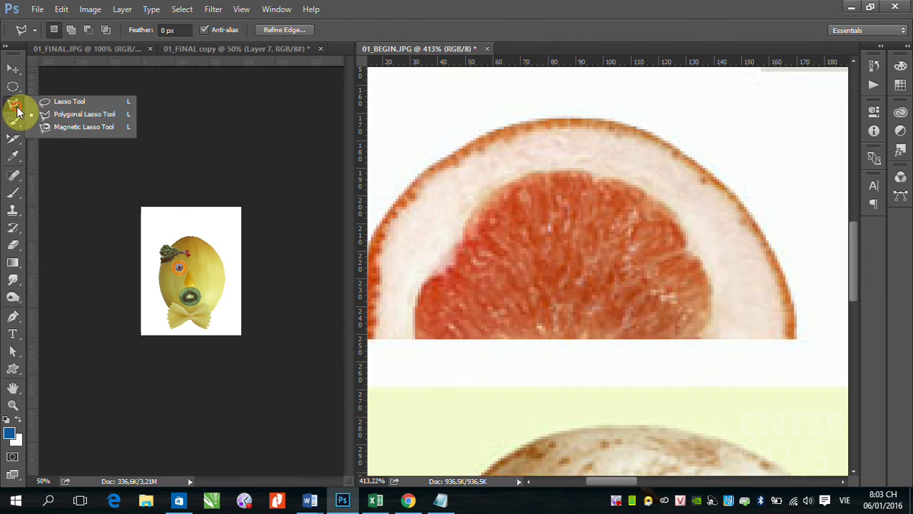
pyautogui.click(60, 127)
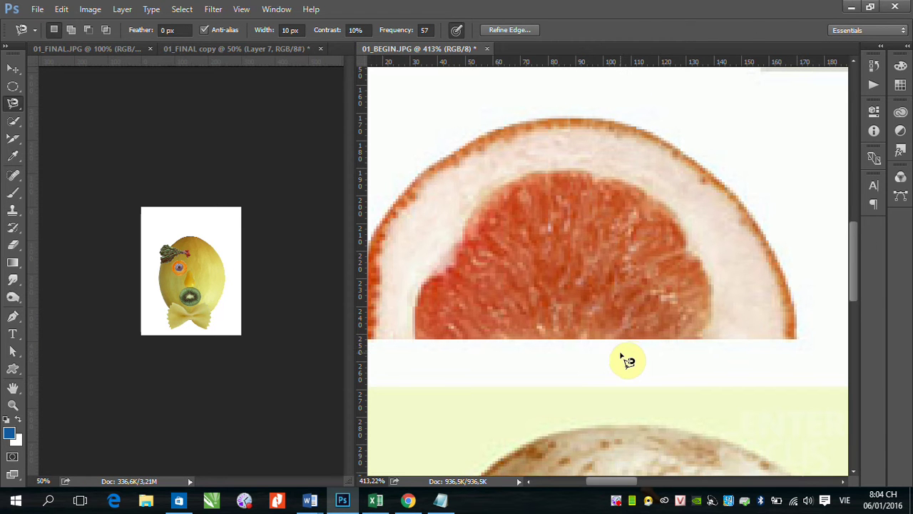
pyautogui.click(416, 338)
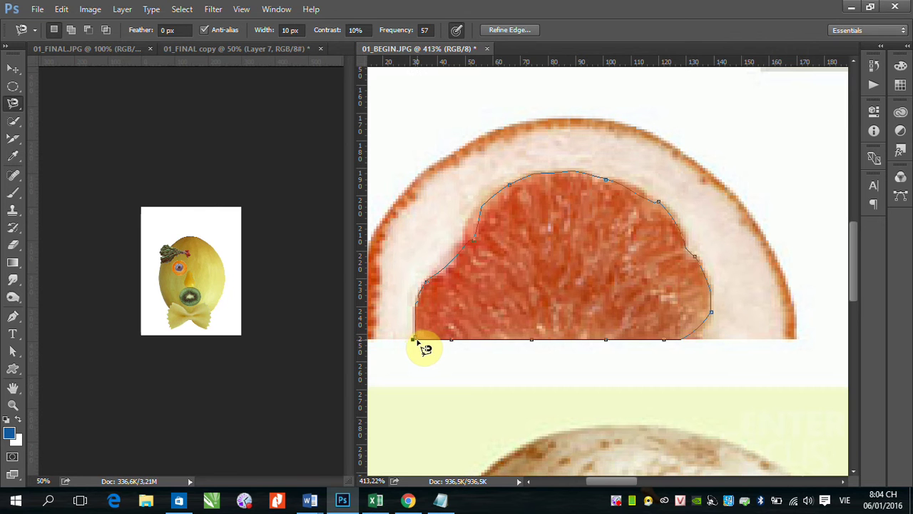
pyautogui.click(416, 340)
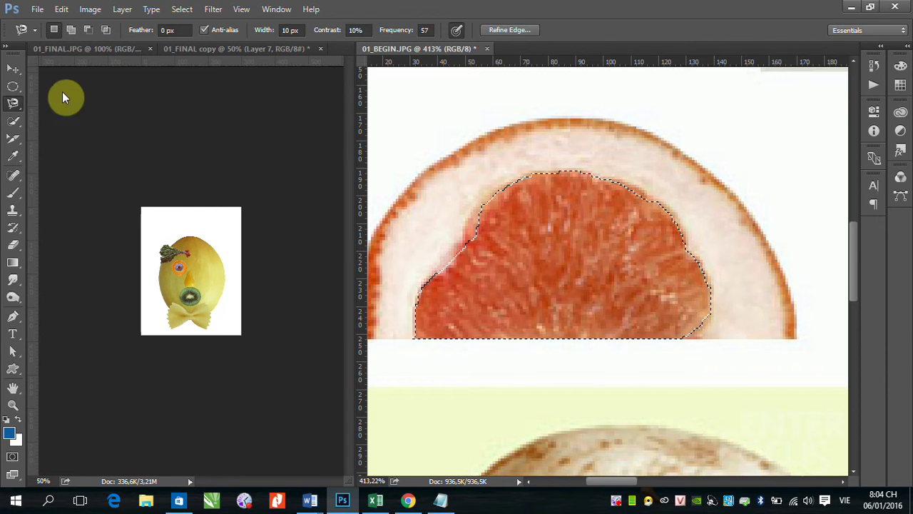
pyautogui.click(12, 69)
pyautogui.moveTo(589, 279); pyautogui.dragTo(271, 271)
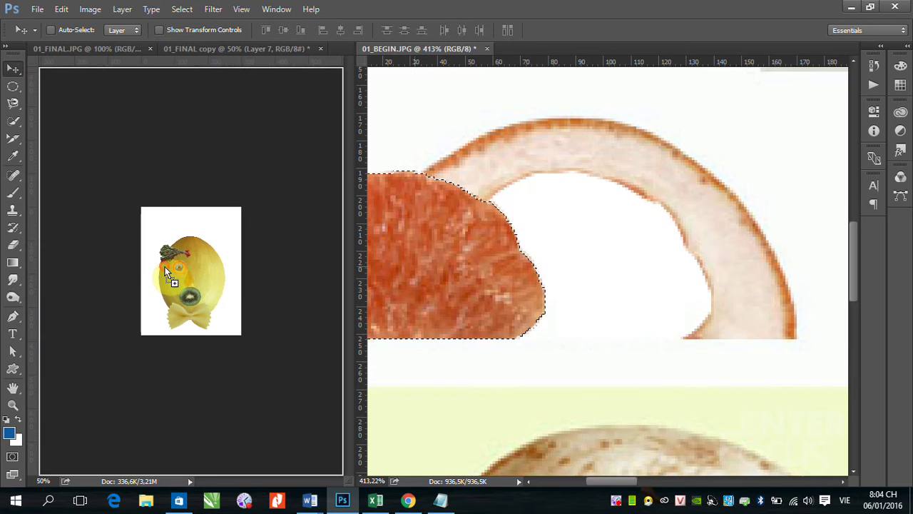
pyautogui.moveTo(167, 274)
pyautogui.mouseDown()
pyautogui.moveTo(171, 268)
pyautogui.moveTo(163, 284)
pyautogui.mouseUp()
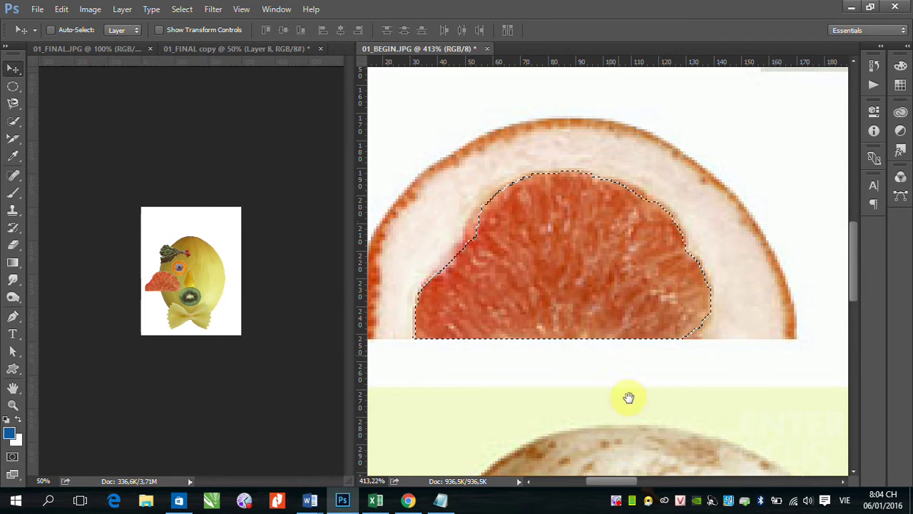
pyautogui.moveTo(625, 398)
pyautogui.mouseDown()
pyautogui.moveTo(600, 234)
pyautogui.moveTo(603, 240)
pyautogui.mouseUp()
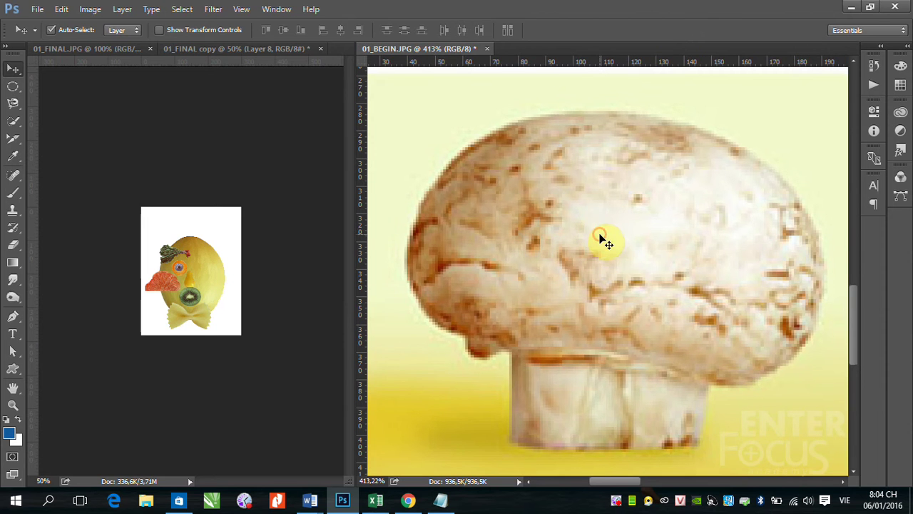
# - Zoom the mushroom photo out and draw a rectangular selection around the whole mushroom
pyautogui.hotkey('ctrl', '-')
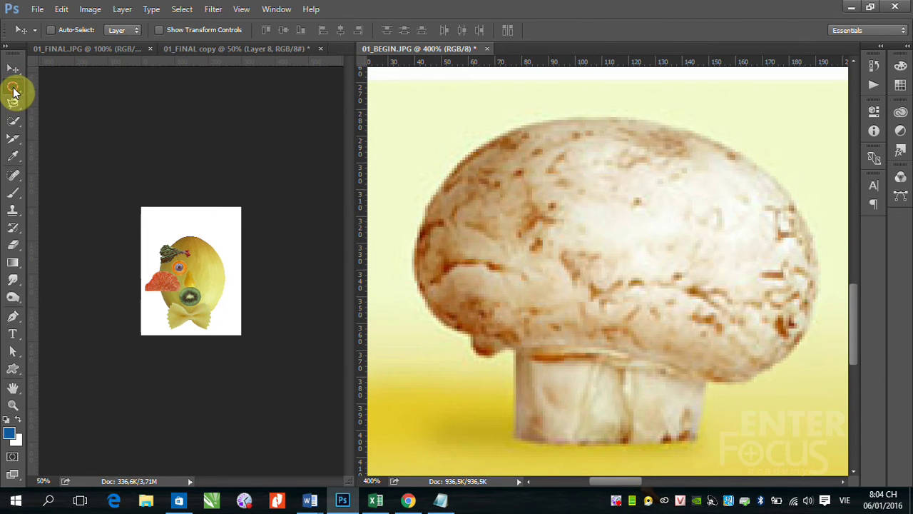
pyautogui.rightClick(14, 87)
pyautogui.click(57, 86)
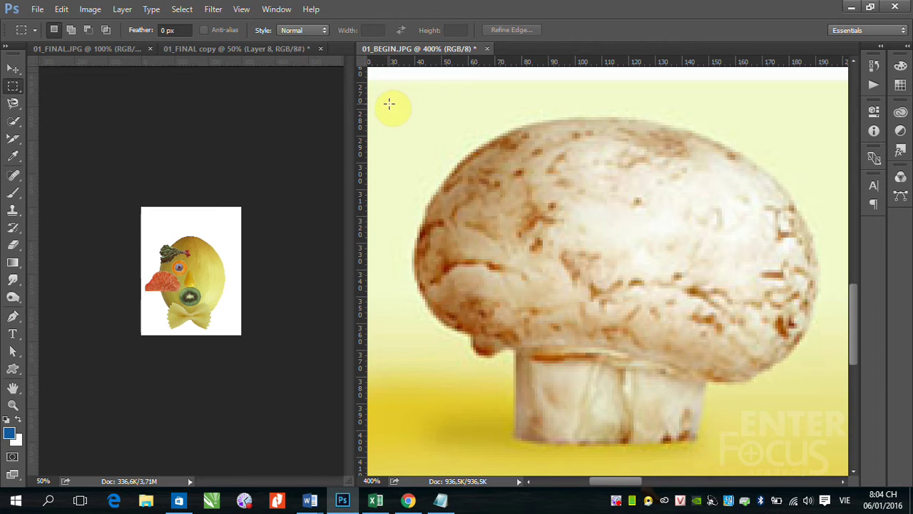
pyautogui.moveTo(386, 102); pyautogui.dragTo(828, 455)
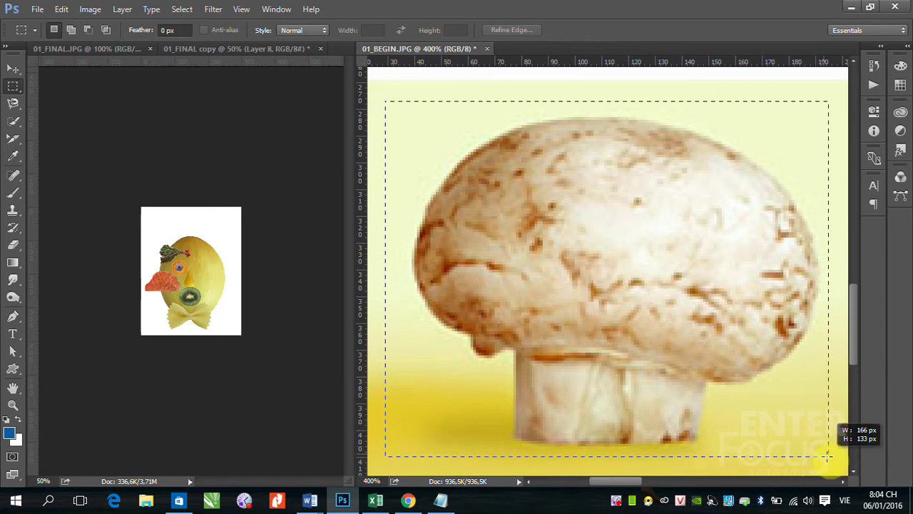
pyautogui.moveTo(827, 455); pyautogui.dragTo(839, 460)
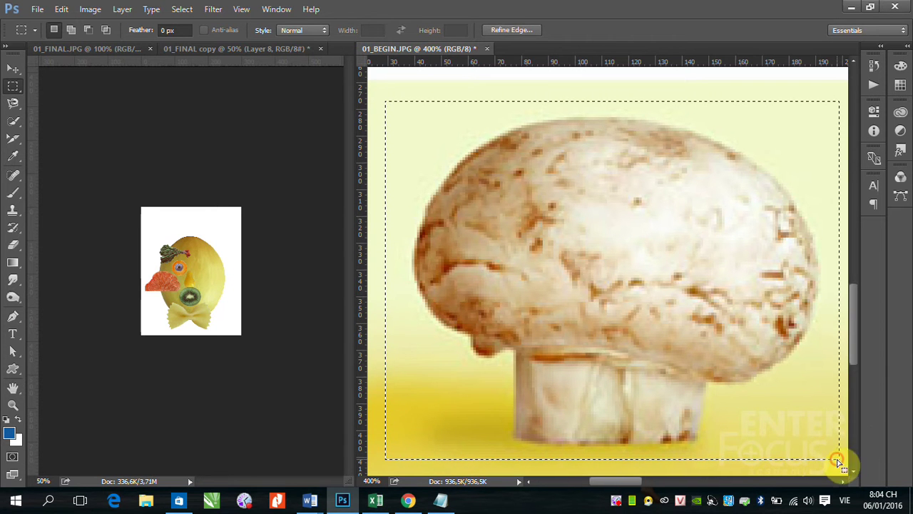
# - Set the Magic Wand to Tolerance 20 and subtract the pale background above the mushroom
pyautogui.click(16, 125)
pyautogui.click(55, 135)
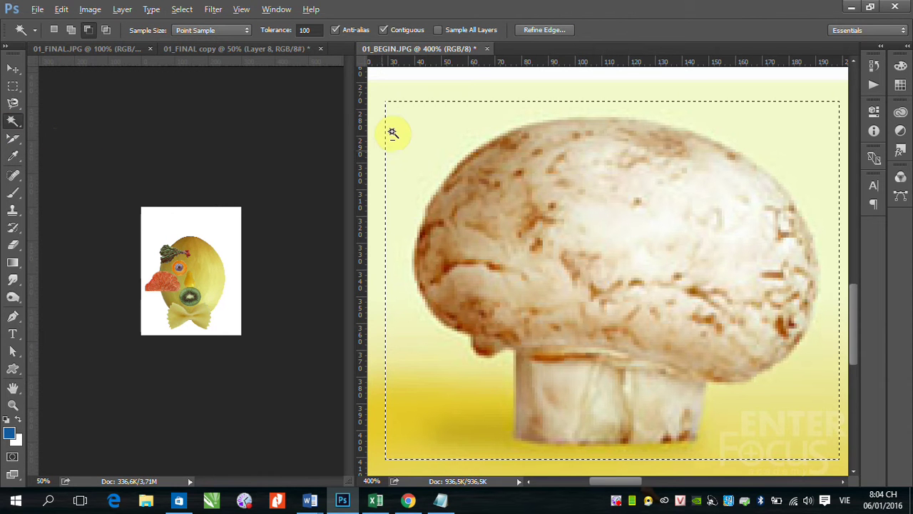
pyautogui.keyDown('alt'); pyautogui.click(774, 136); pyautogui.keyUp('alt')
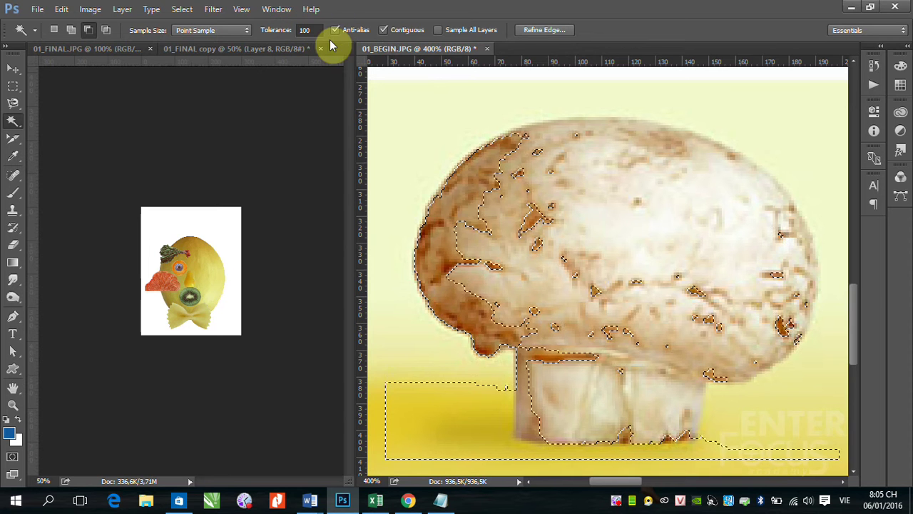
pyautogui.hotkey('ctrl', 'z')
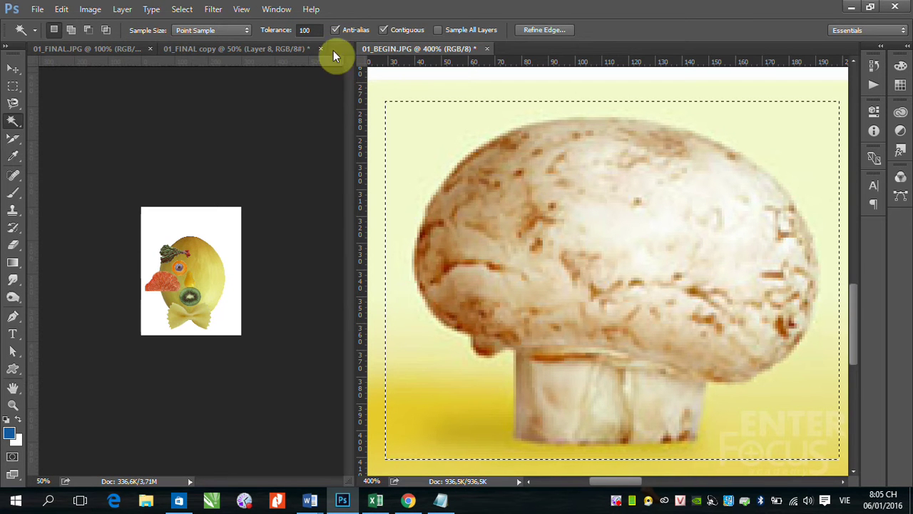
pyautogui.click(307, 30)
pyautogui.write('20')
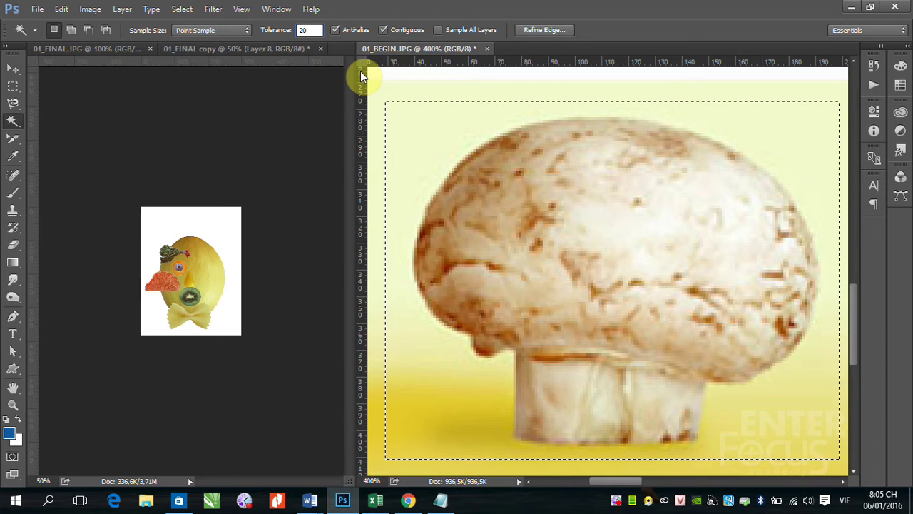
pyautogui.press('shift')
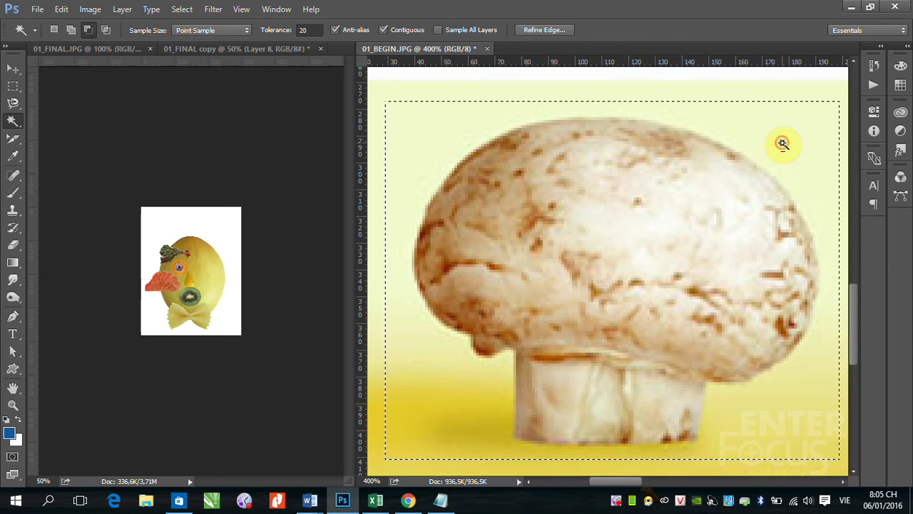
pyautogui.keyDown('alt'); pyautogui.click(783, 143); pyautogui.keyUp('alt')
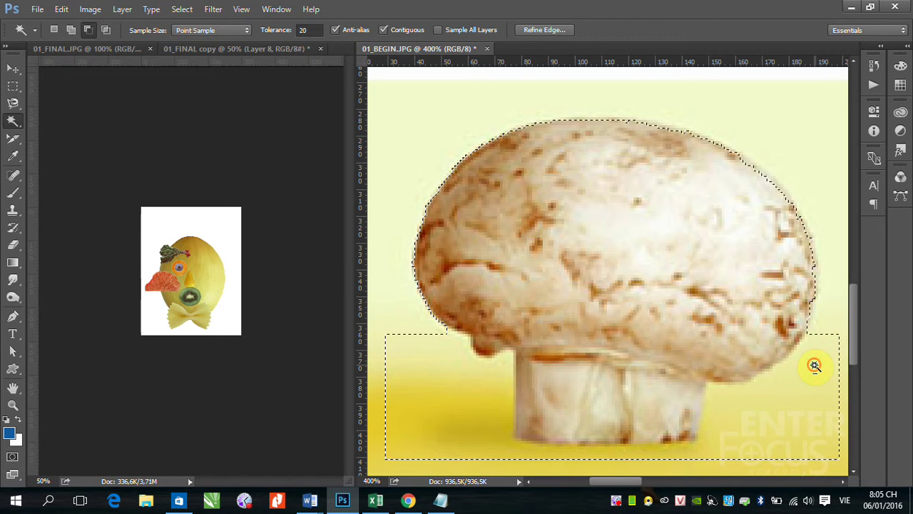
# - Subtract the remaining yellow floor around the stem and drag the mushroom onto the collage as a hat
pyautogui.keyDown('alt'); pyautogui.click(776, 426); pyautogui.keyUp('alt')
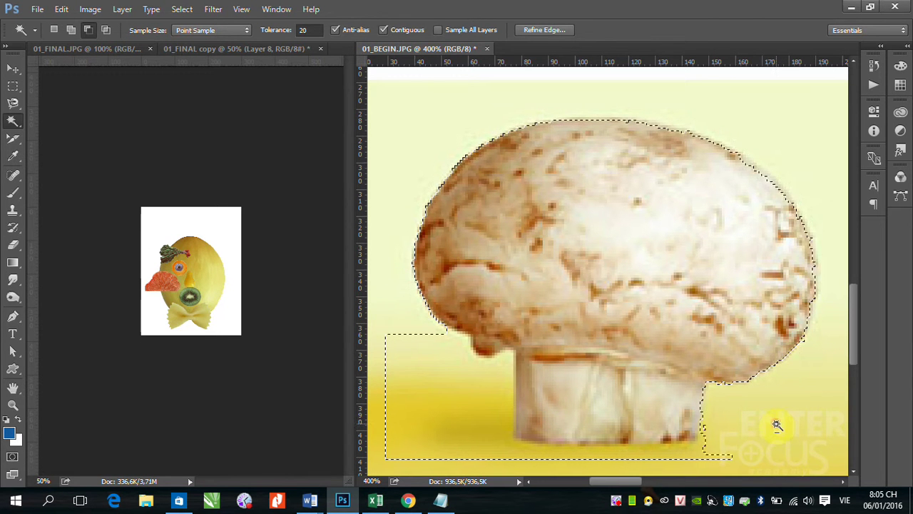
pyautogui.keyDown('alt'); pyautogui.click(687, 452); pyautogui.keyUp('alt')
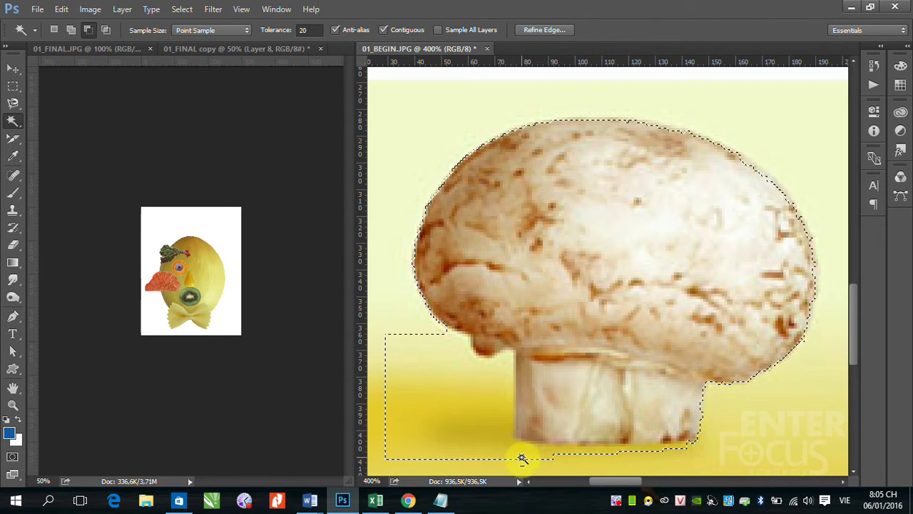
pyautogui.keyDown('alt'); pyautogui.click(492, 419); pyautogui.keyUp('alt')
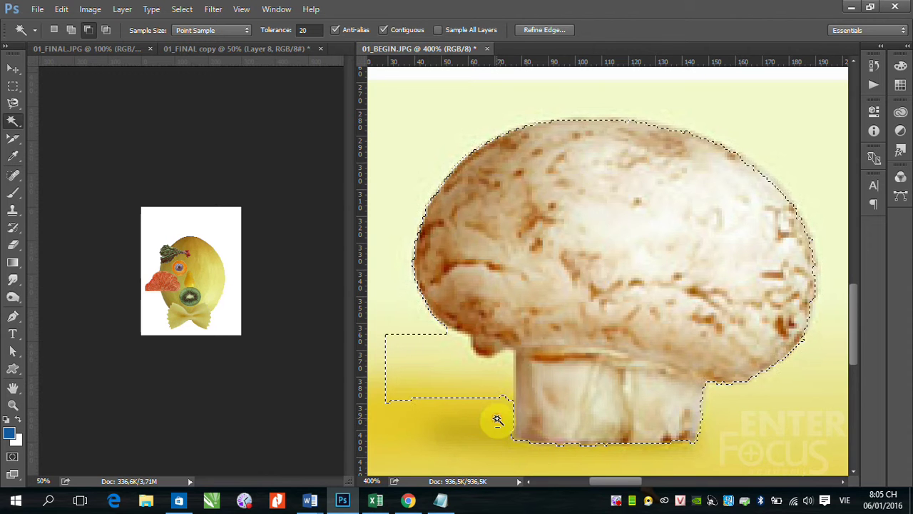
pyautogui.keyDown('alt'); pyautogui.click(508, 362); pyautogui.keyUp('alt')
pyautogui.keyDown('alt'); pyautogui.click(401, 399); pyautogui.keyUp('alt')
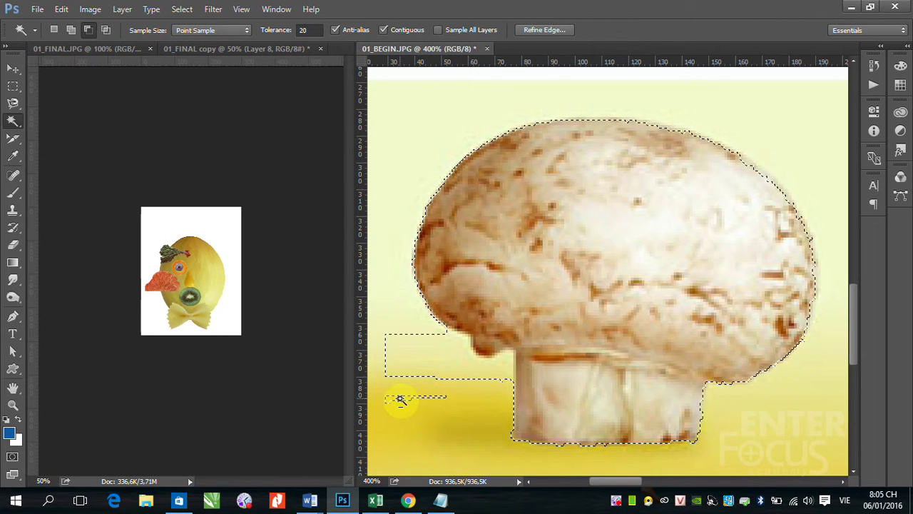
pyautogui.keyDown('alt'); pyautogui.click(419, 369); pyautogui.keyUp('alt')
pyautogui.keyDown('alt'); pyautogui.click(429, 352); pyautogui.keyUp('alt')
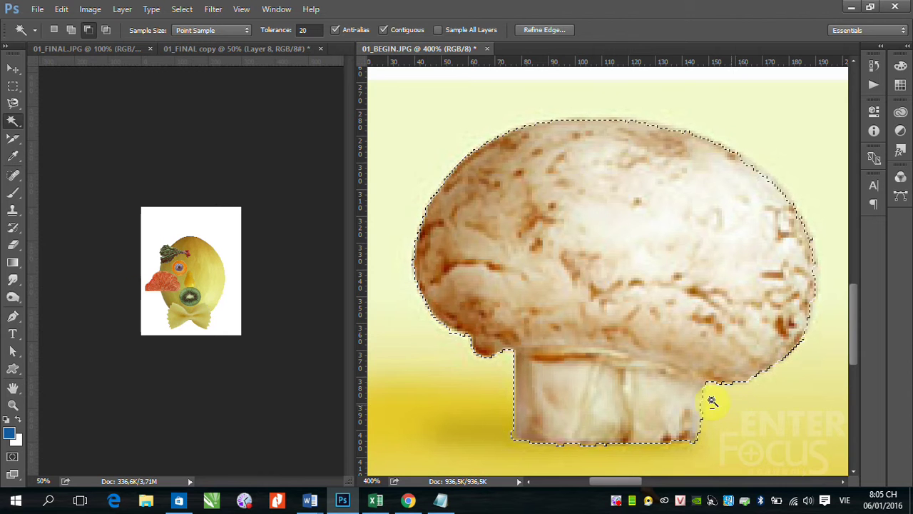
pyautogui.click(15, 69)
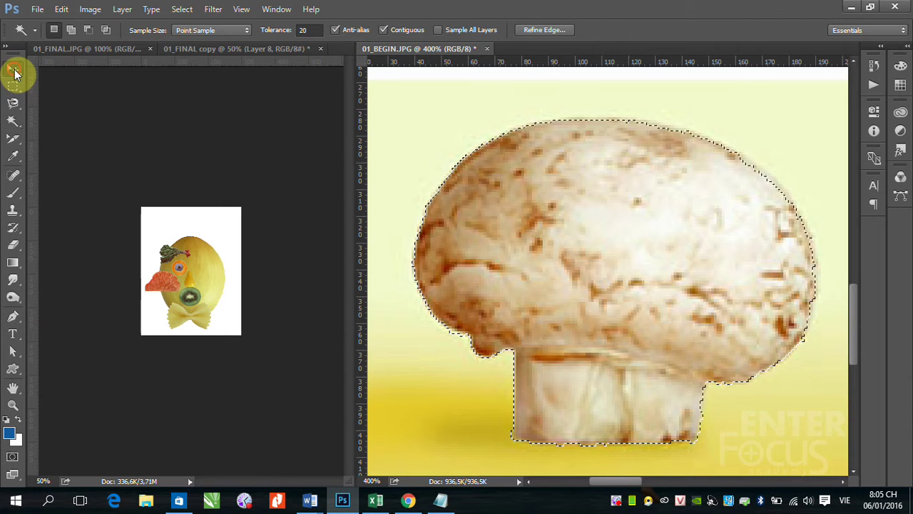
pyautogui.moveTo(589, 227)
pyautogui.mouseDown()
pyautogui.moveTo(190, 234)
pyautogui.moveTo(205, 235)
pyautogui.mouseUp()
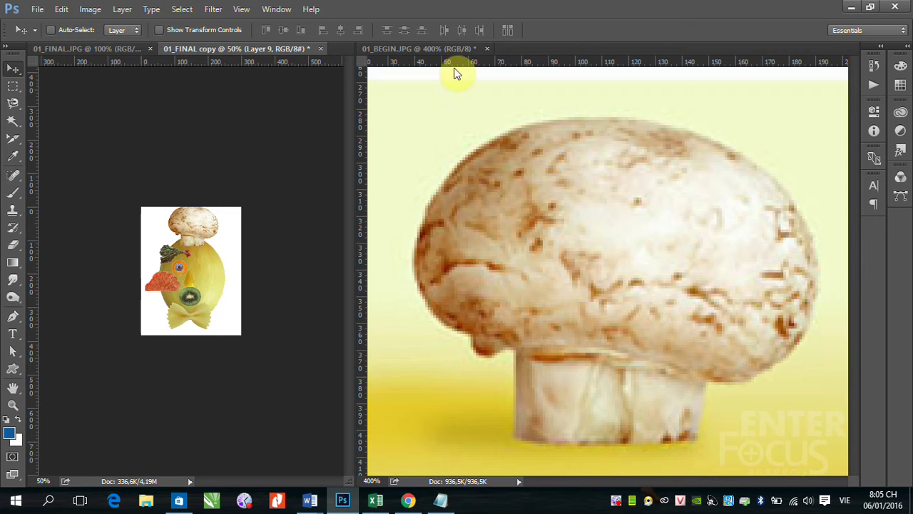
# - Close 01_BEGIN.JPG without saving, glance at 01_FINAL.JPG, and return to 01_FINAL copy
pyautogui.click(488, 49)
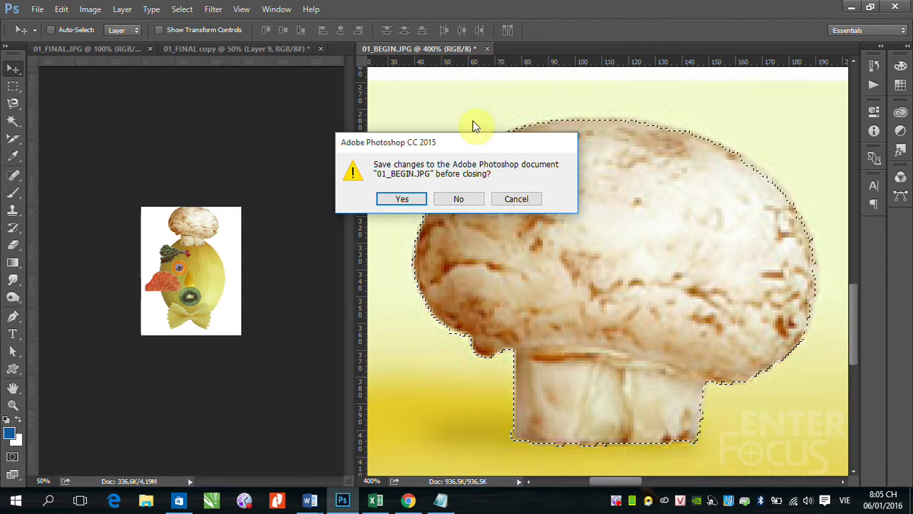
pyautogui.click(469, 199)
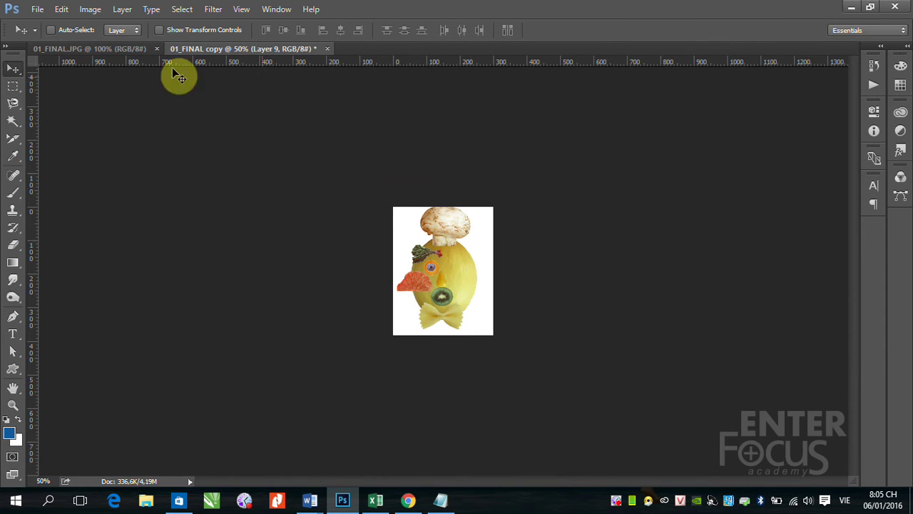
pyautogui.click(97, 49)
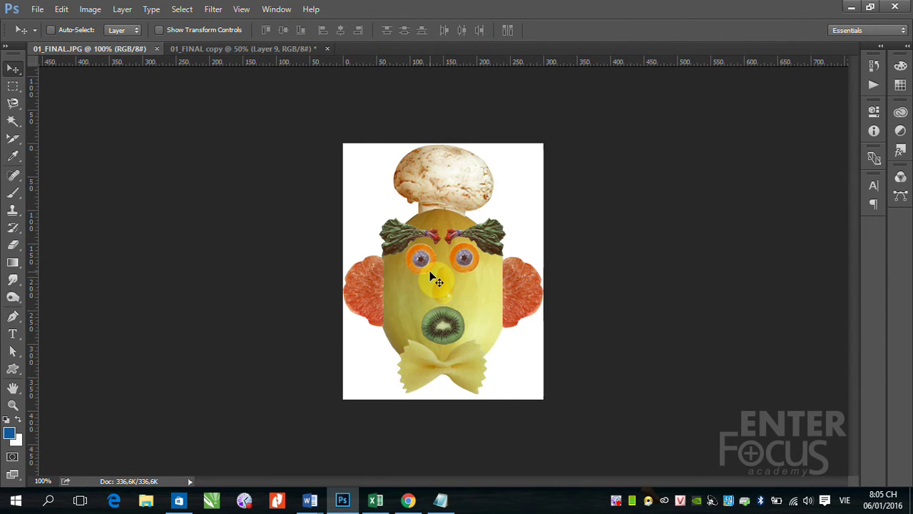
pyautogui.click(221, 49)
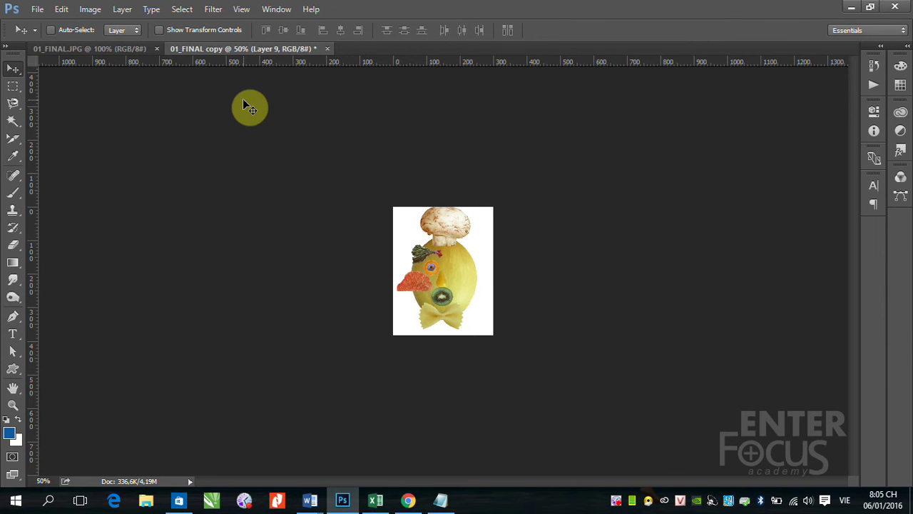
pyautogui.click(279, 11)
# - Arrange the documents 2-up Vertical and zoom the collage to 100% for comparison
pyautogui.click(498, 61)
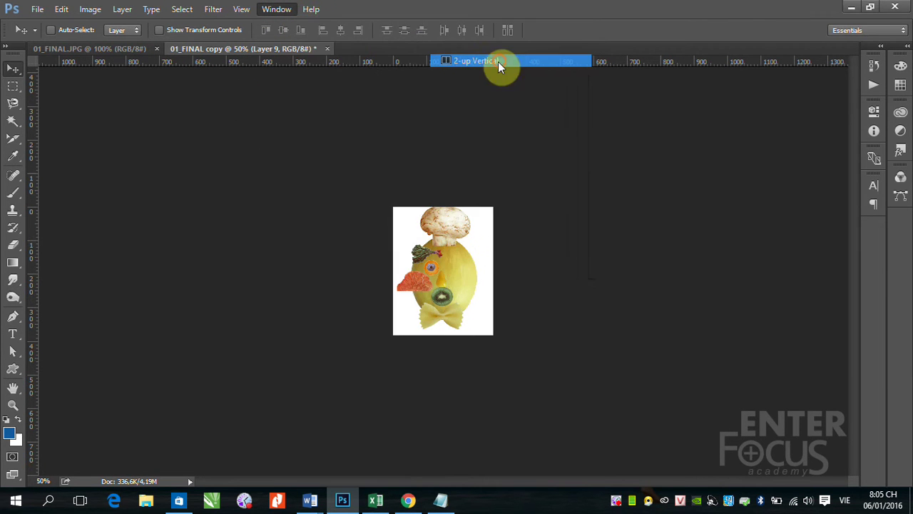
pyautogui.doubleClick(13, 405)
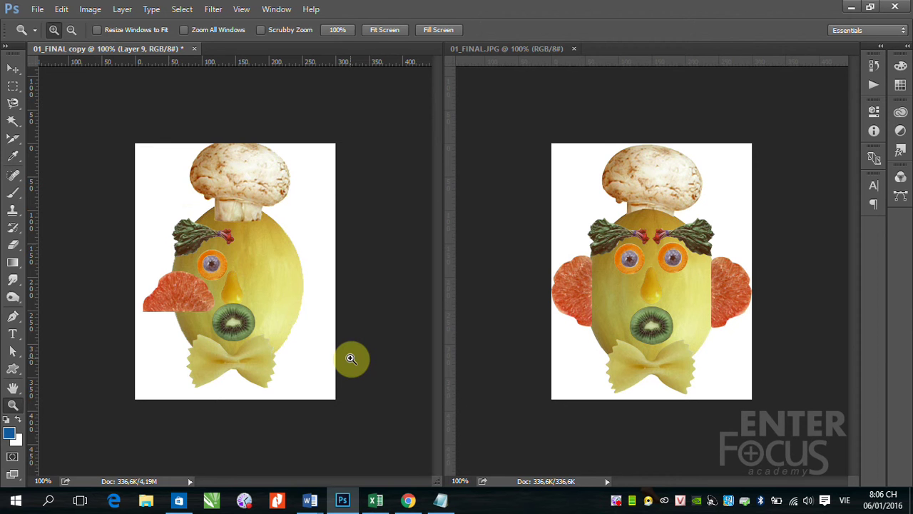
pyautogui.click(277, 9)
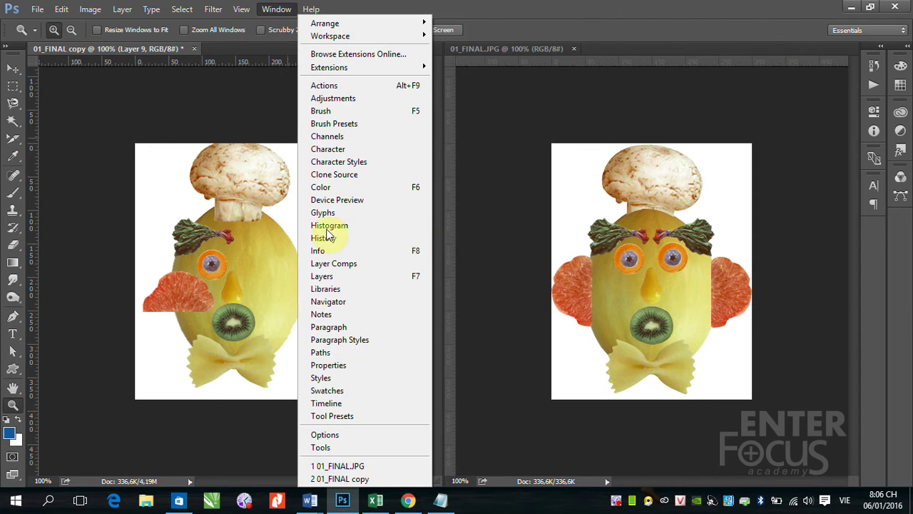
# - Show the Layers panel, review Layers 4–9, and toggle the mushroom Layer 9 visibility to check it
pyautogui.click(348, 276)
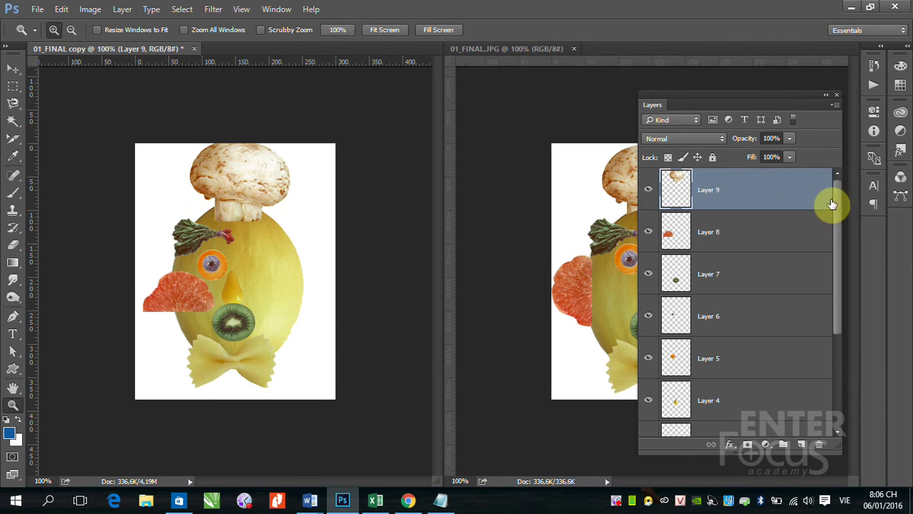
pyautogui.moveTo(837, 194)
pyautogui.mouseDown()
pyautogui.moveTo(841, 300)
pyautogui.moveTo(832, 178)
pyautogui.mouseUp()
pyautogui.moveTo(834, 290)
pyautogui.mouseDown()
pyautogui.moveTo(842, 391)
pyautogui.moveTo(836, 250)
pyautogui.moveTo(836, 384)
pyautogui.moveTo(832, 309)
pyautogui.mouseUp()
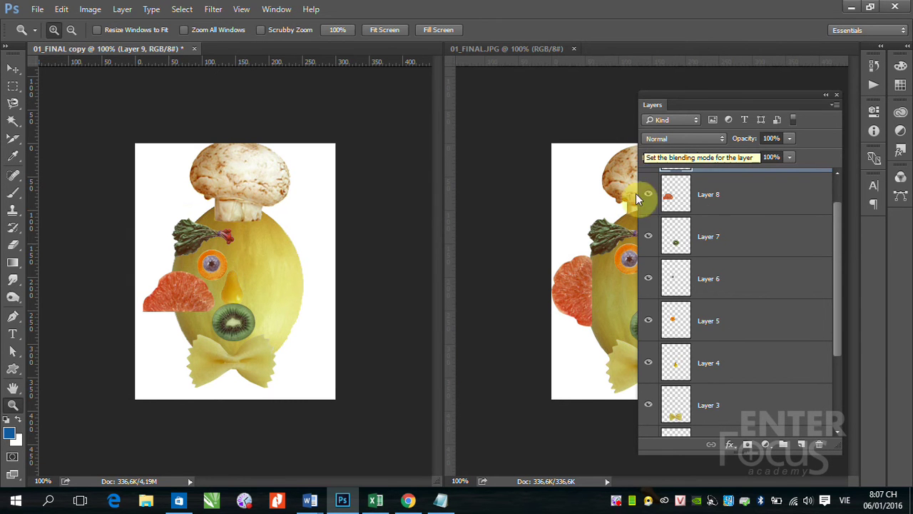
pyautogui.moveTo(838, 228); pyautogui.dragTo(835, 208)
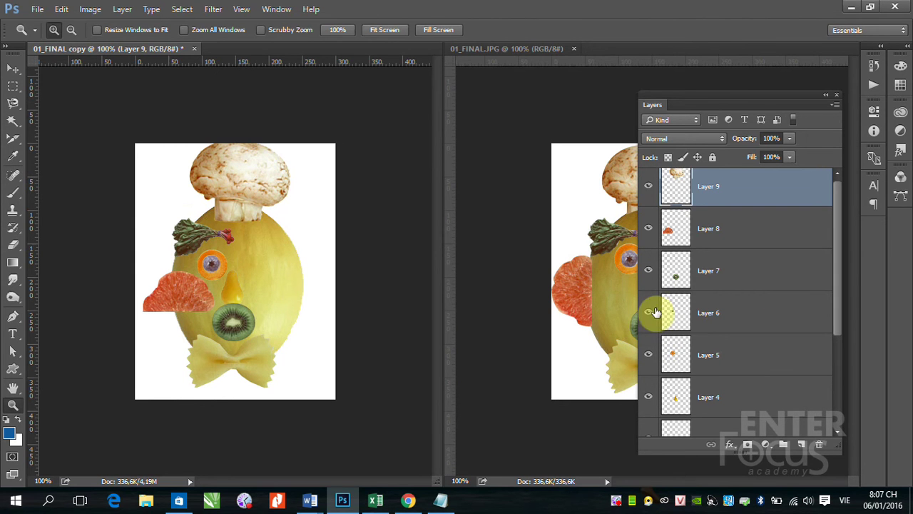
pyautogui.click(649, 187)
pyautogui.click(649, 188)
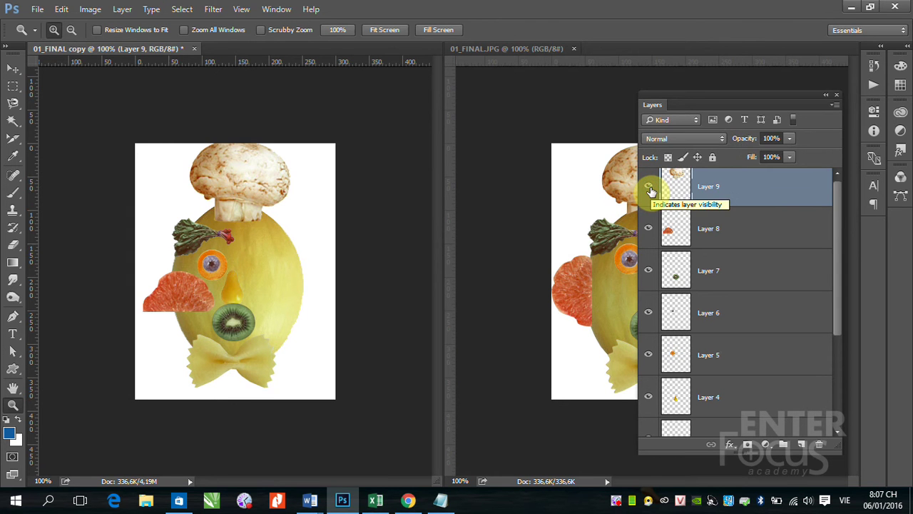
pyautogui.click(649, 188)
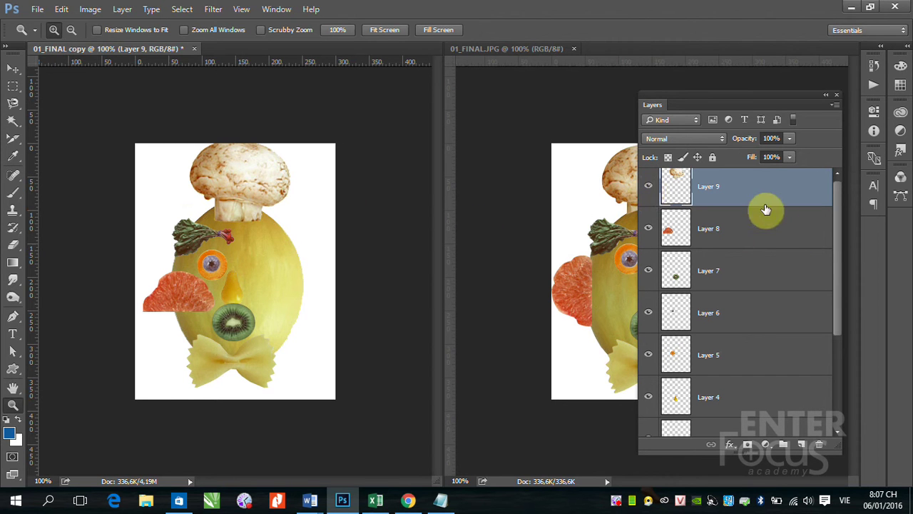
# - Nudge the mushroom hat left on the lemon head, then select the leaf's Layer 2 from the canvas
pyautogui.click(13, 68)
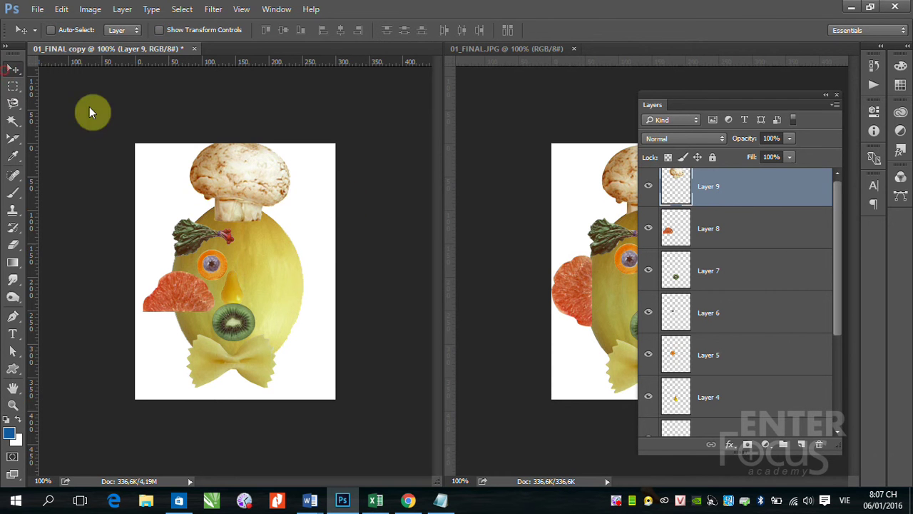
pyautogui.moveTo(256, 185)
pyautogui.mouseDown()
pyautogui.moveTo(233, 190)
pyautogui.moveTo(240, 182)
pyautogui.mouseUp()
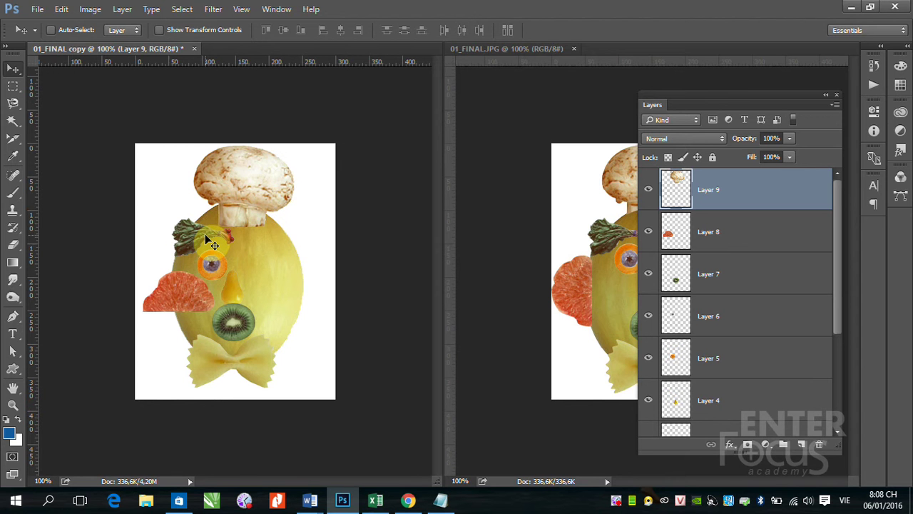
pyautogui.keyDown('ctrl'); pyautogui.click(189, 236); pyautogui.keyUp('ctrl')
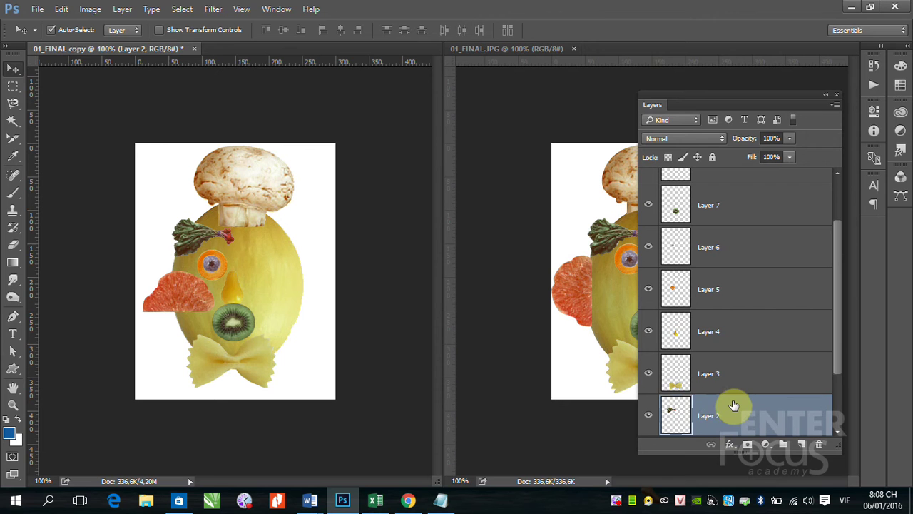
pyautogui.press('ctrl')
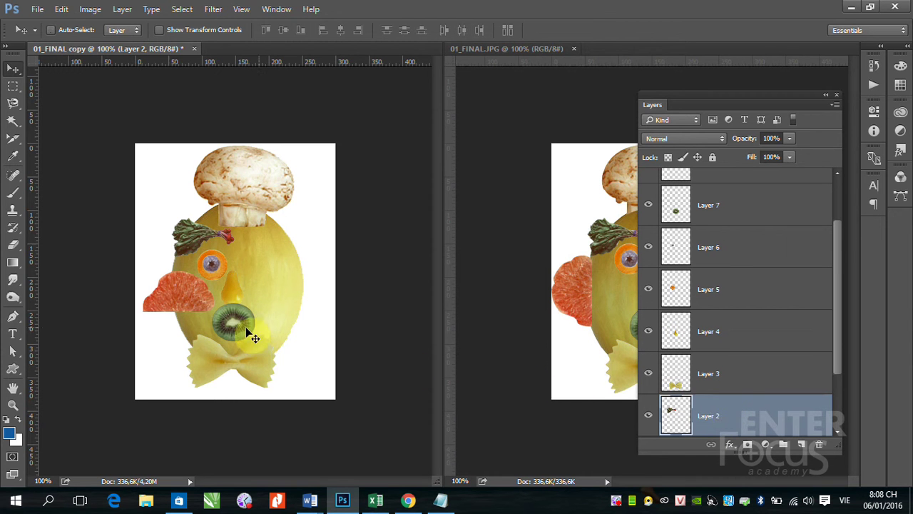
pyautogui.rightClick(192, 238)
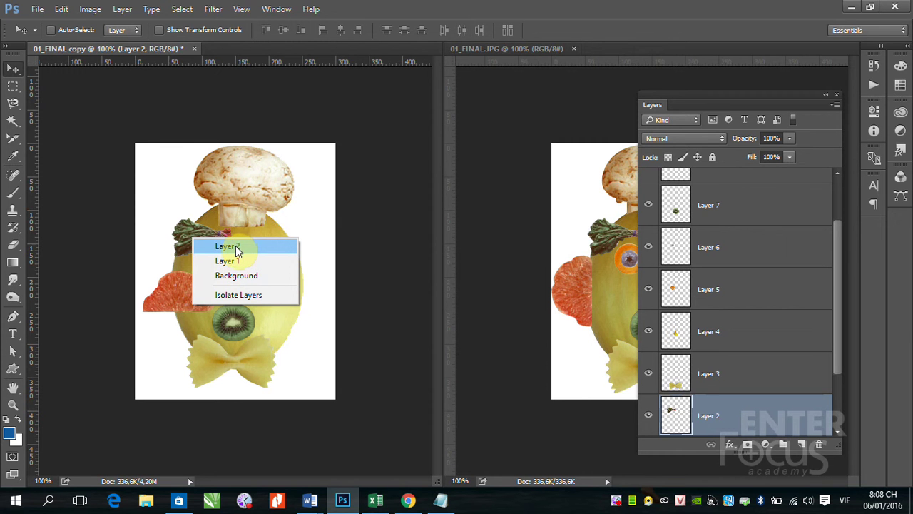
pyautogui.click(226, 246)
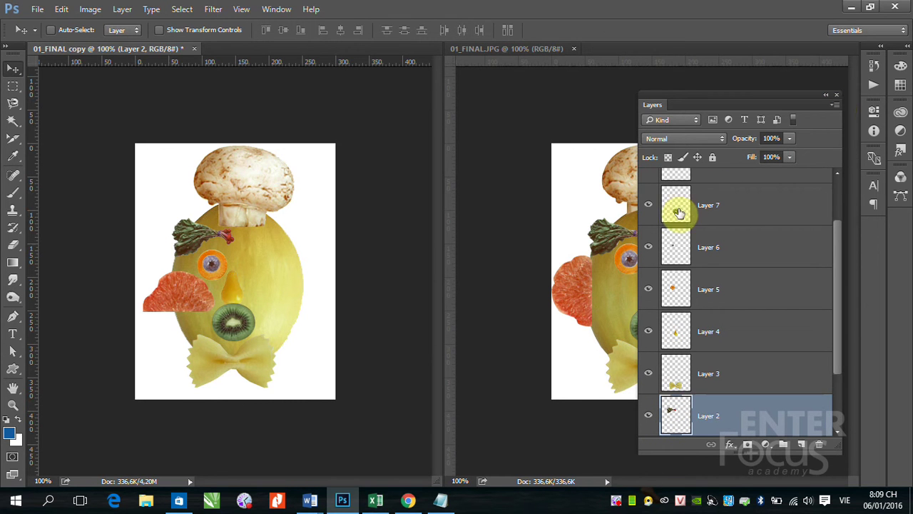
# - Set the Layers panel Panel Options to show no layer thumbnails
pyautogui.click(835, 107)
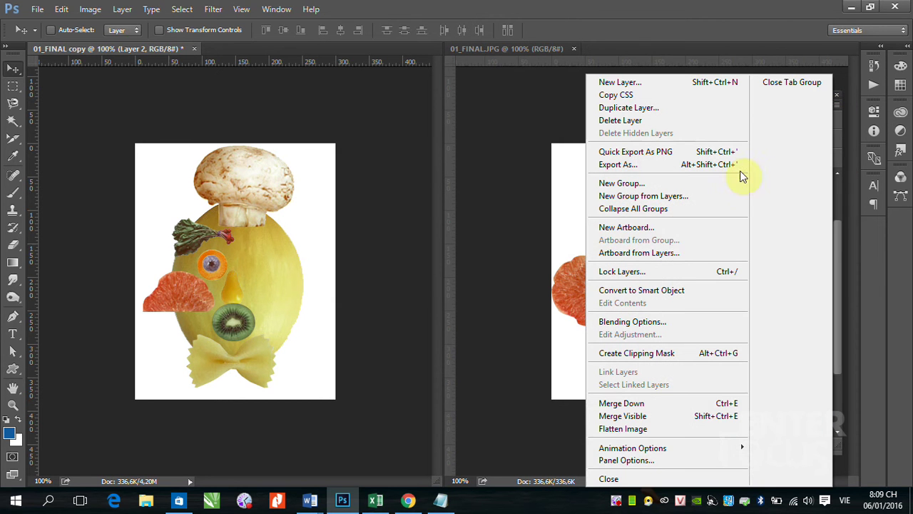
pyautogui.click(635, 461)
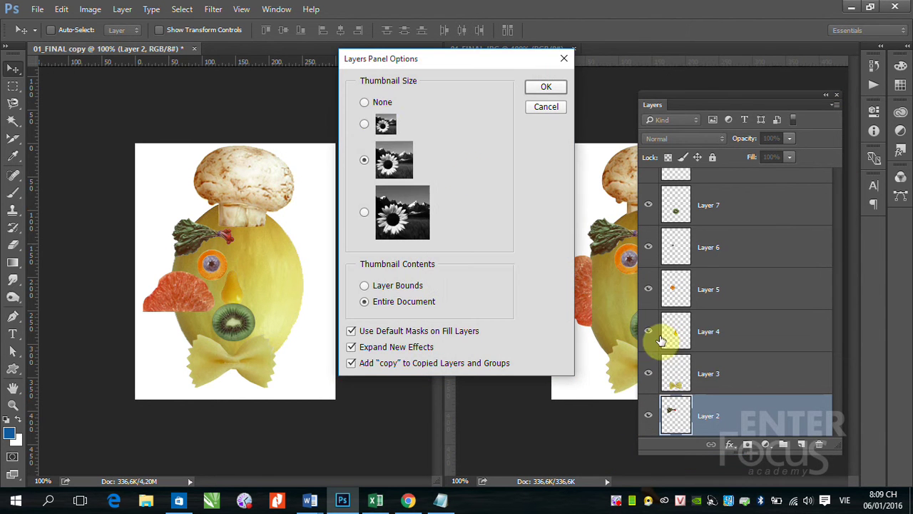
pyautogui.click(364, 102)
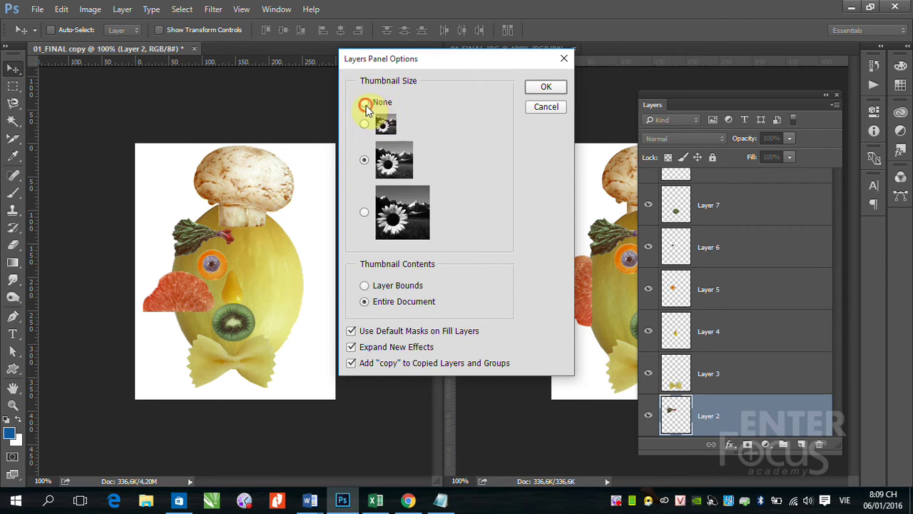
pyautogui.click(546, 86)
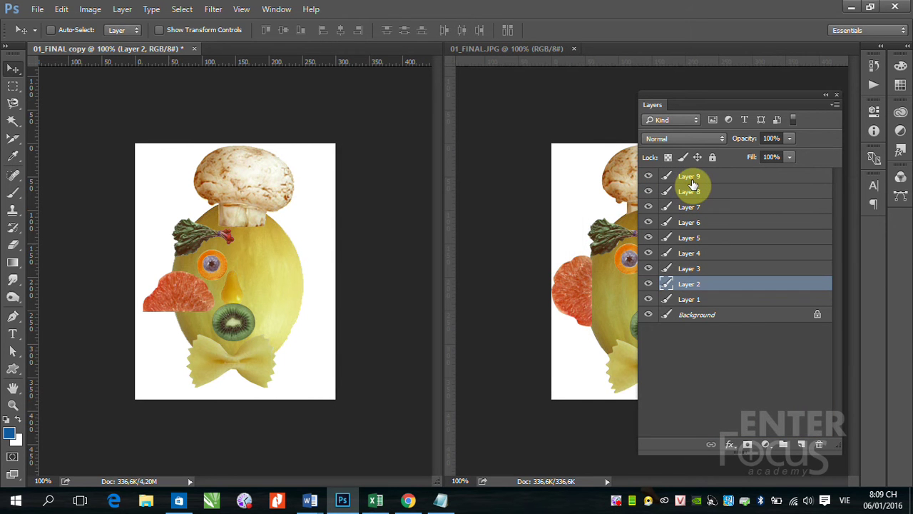
# - Switch to the largest layer thumbnails, then select the mushroom's Layer 9 with Auto-Select on
pyautogui.click(835, 105)
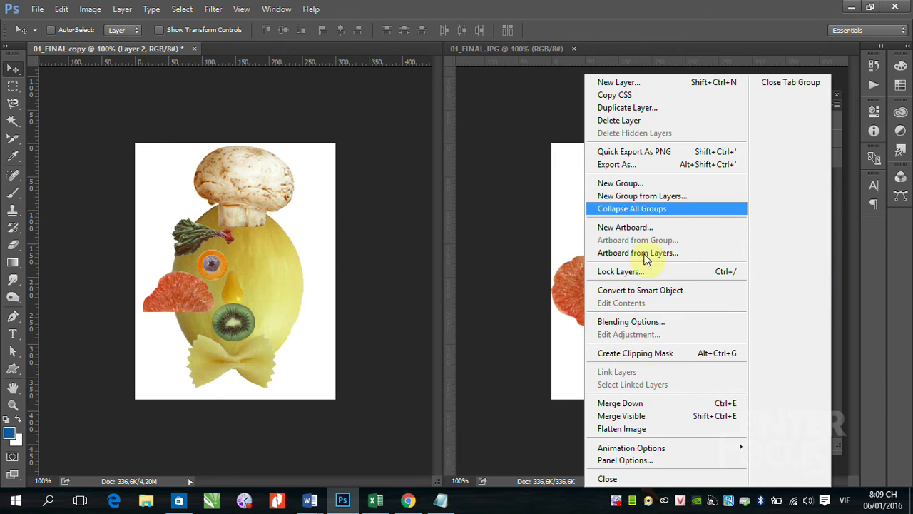
pyautogui.click(620, 461)
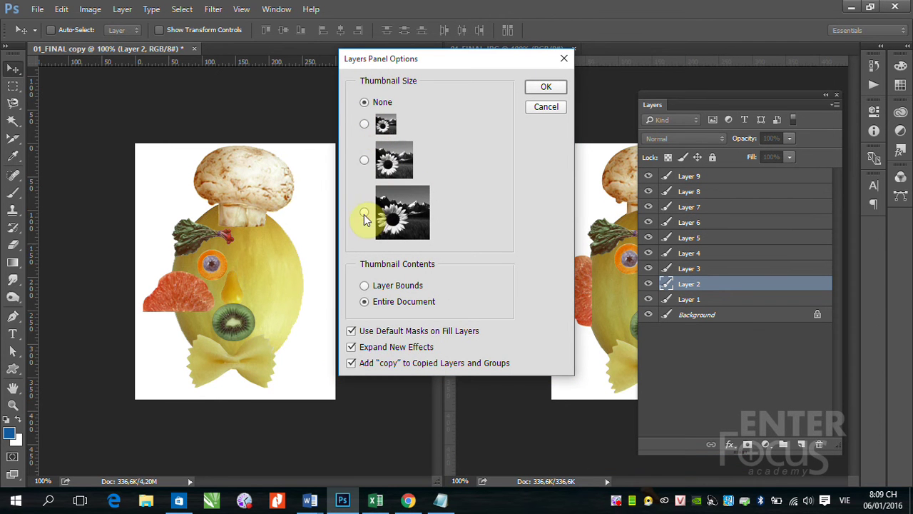
pyautogui.click(364, 212)
pyautogui.click(534, 87)
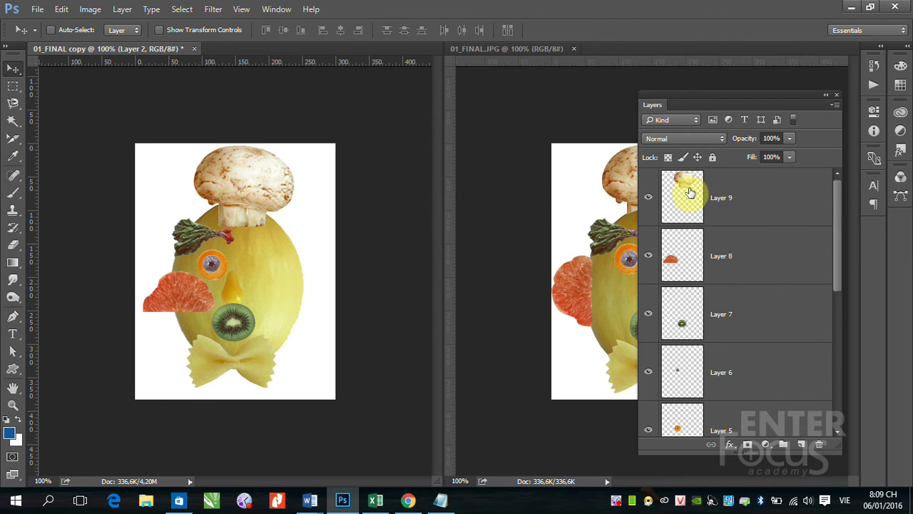
pyautogui.click(690, 193)
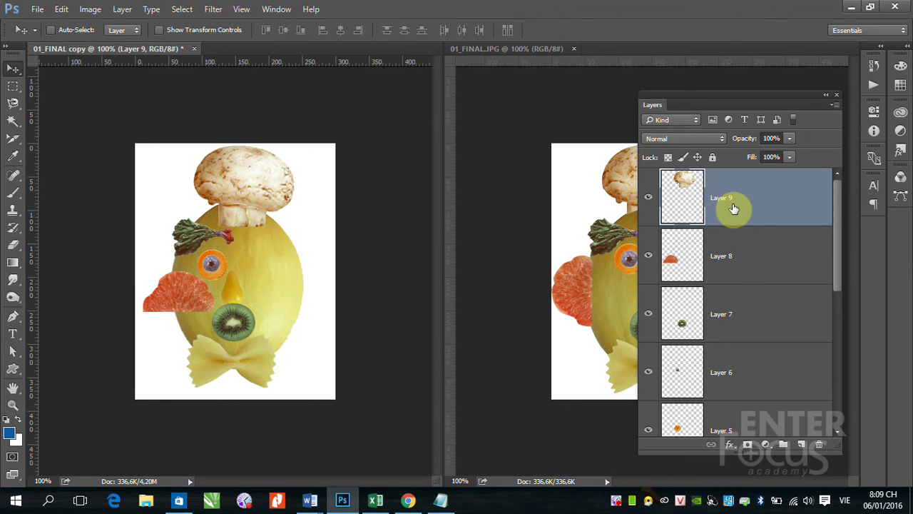
pyautogui.click(50, 30)
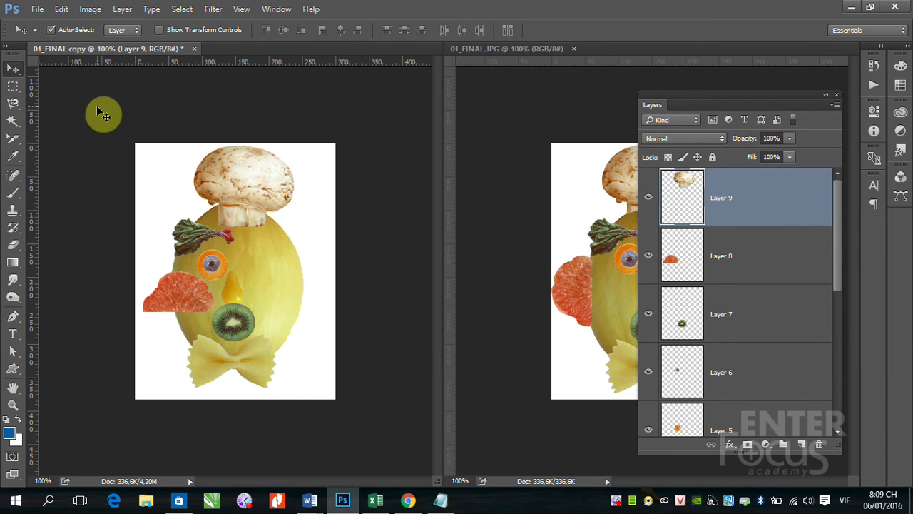
# - Pick the lemon and mushroom layers on the canvas, ending on Layer 2 with Auto-Select off
pyautogui.click(273, 278)
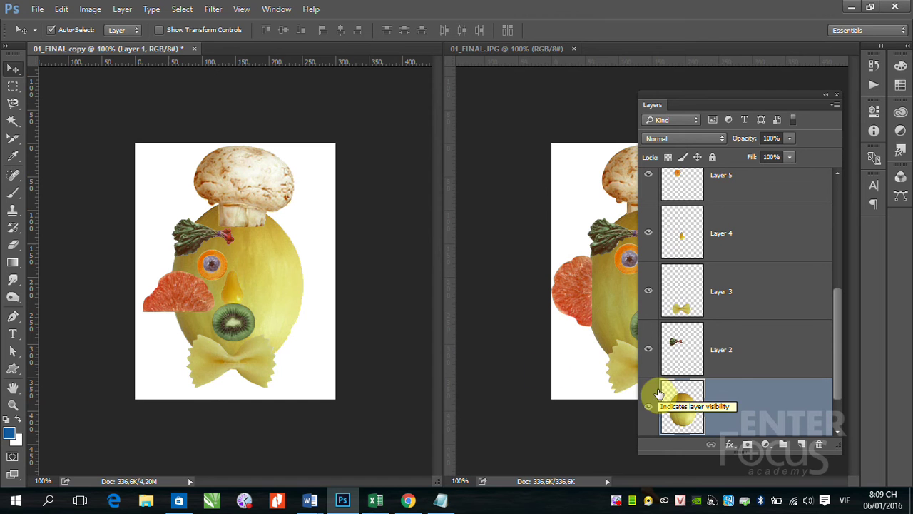
pyautogui.click(50, 29)
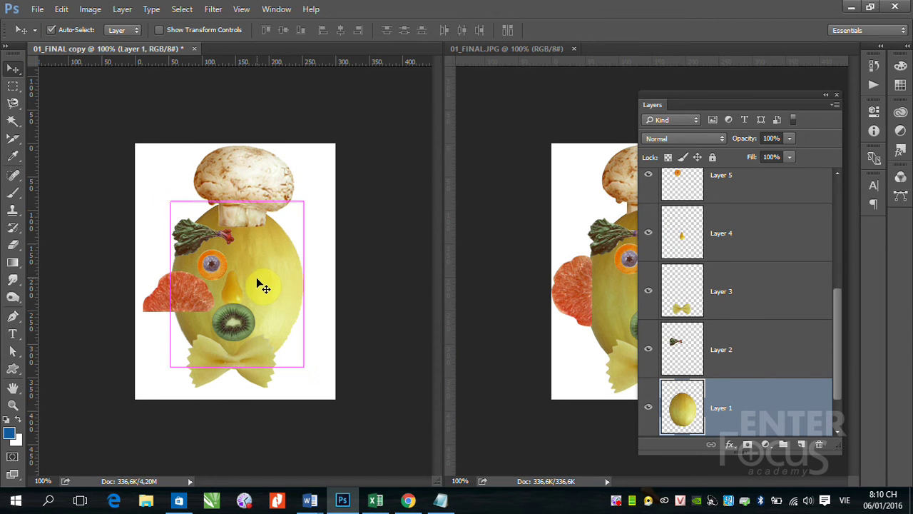
pyautogui.click(250, 217)
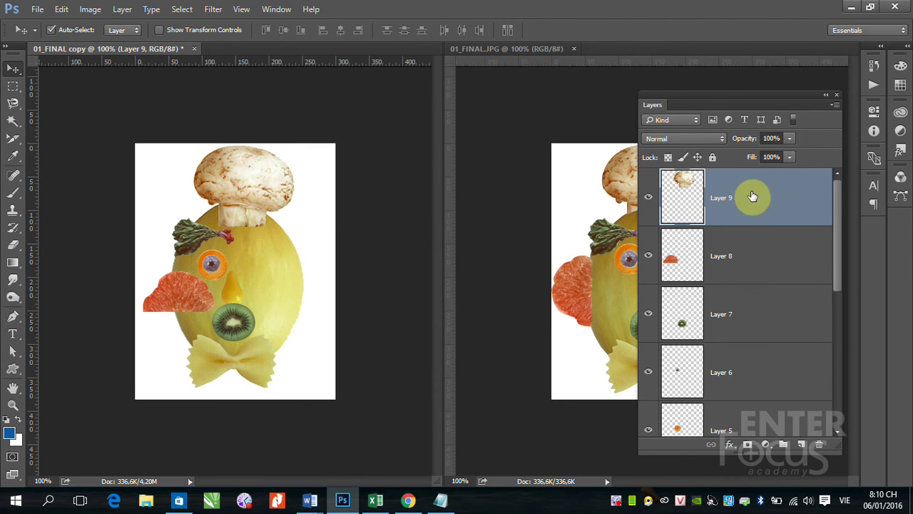
pyautogui.press('ctrl')
pyautogui.keyDown('ctrl'); pyautogui.click(189, 241); pyautogui.keyUp('ctrl')
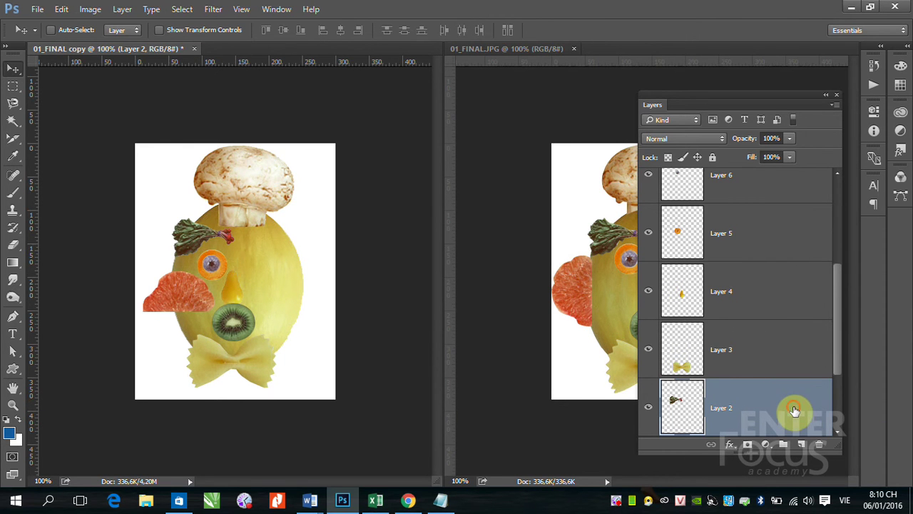
pyautogui.moveTo(794, 410); pyautogui.dragTo(802, 444)
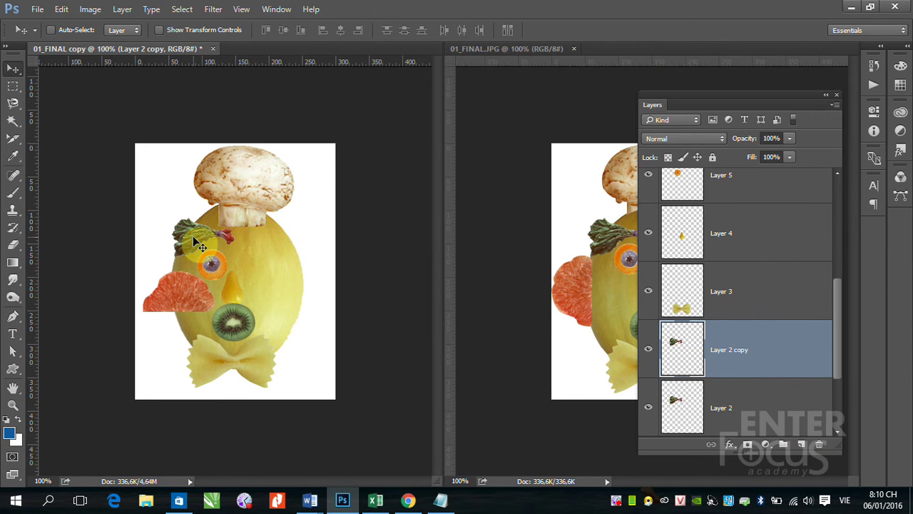
pyautogui.moveTo(194, 242); pyautogui.dragTo(193, 221)
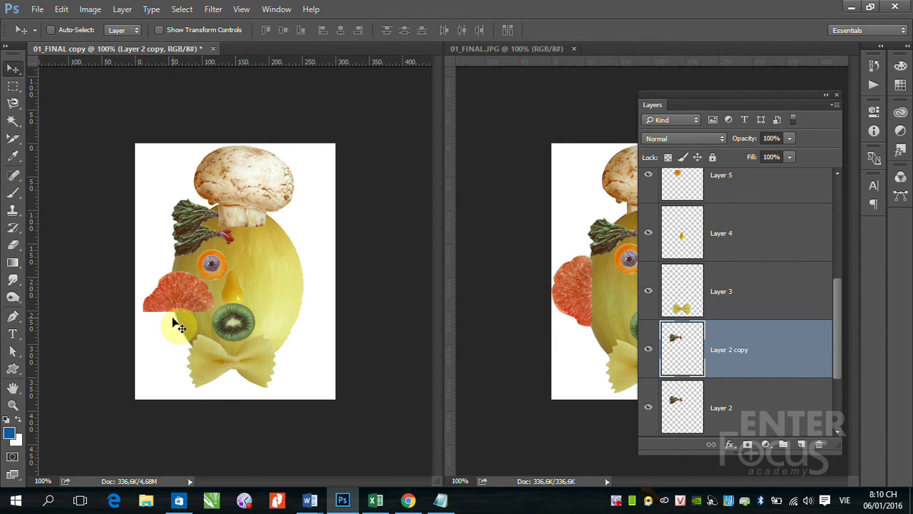
pyautogui.moveTo(812, 348); pyautogui.dragTo(819, 445)
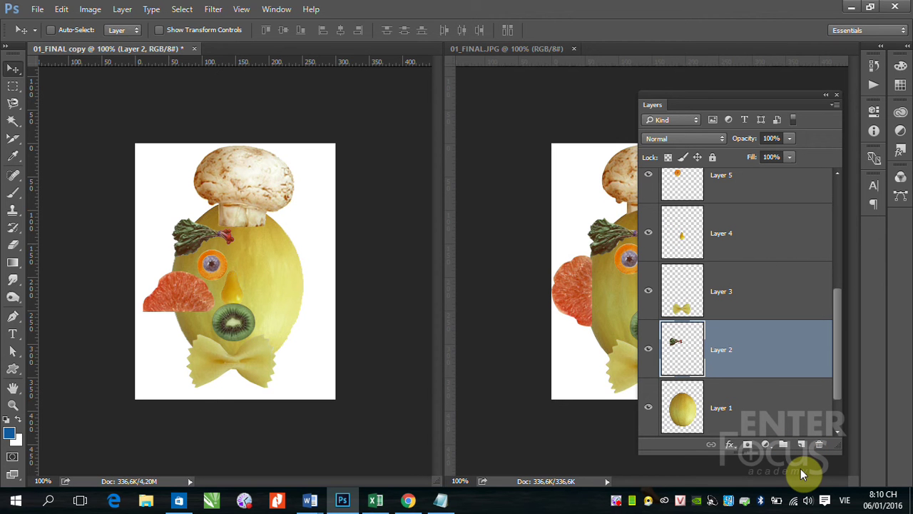
pyautogui.rightClick(744, 339)
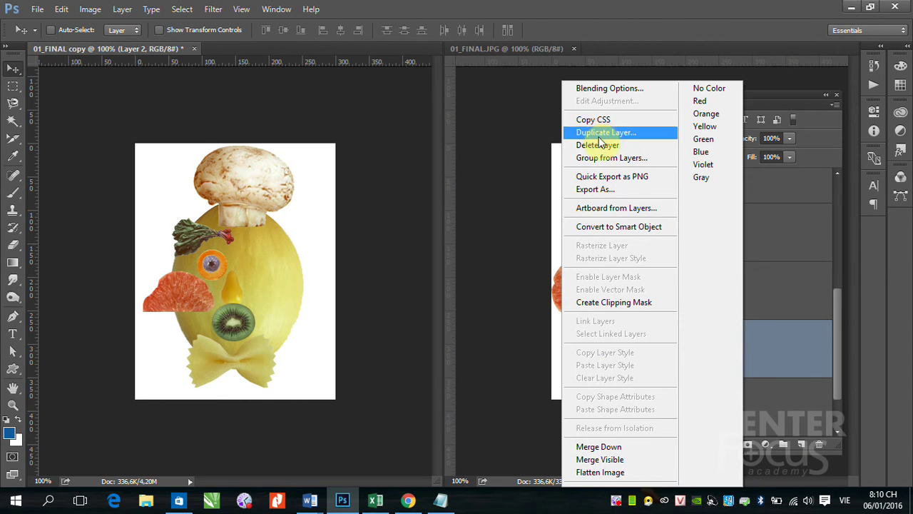
pyautogui.click(598, 134)
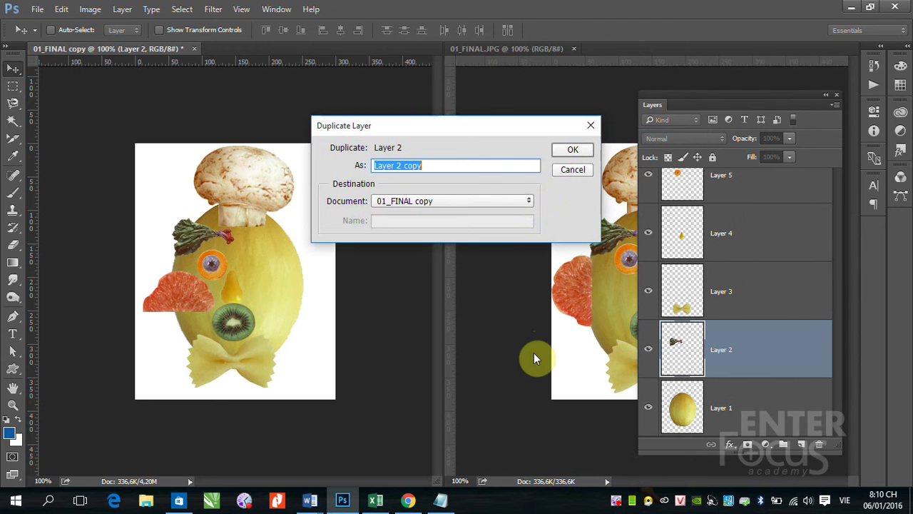
pyautogui.click(579, 152)
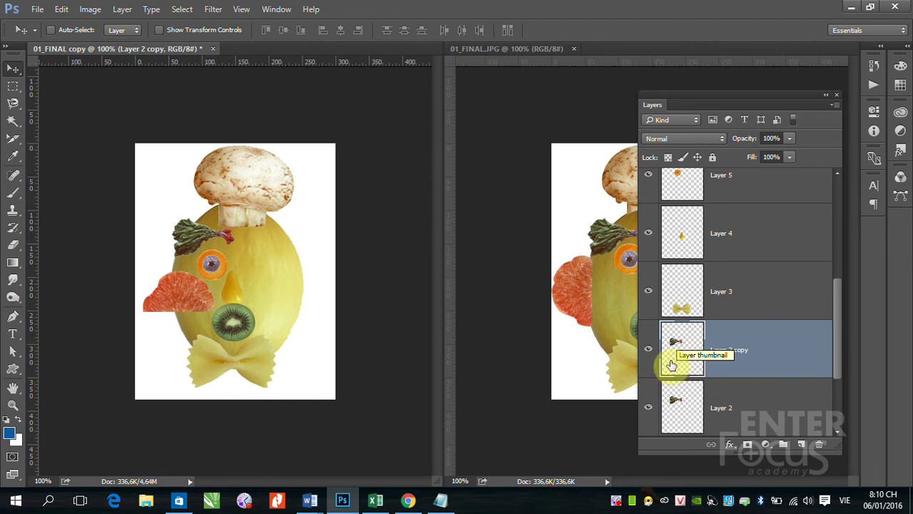
pyautogui.moveTo(202, 243); pyautogui.dragTo(203, 249)
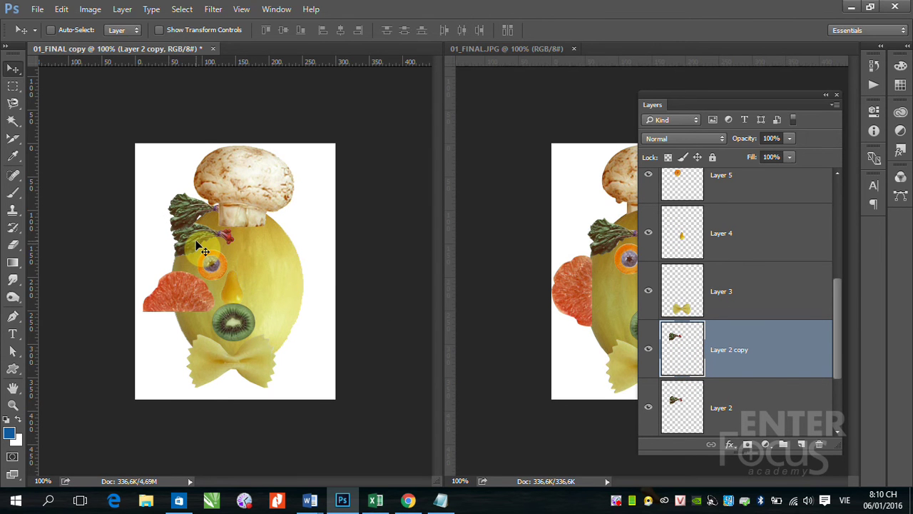
pyautogui.moveTo(813, 349); pyautogui.dragTo(819, 445)
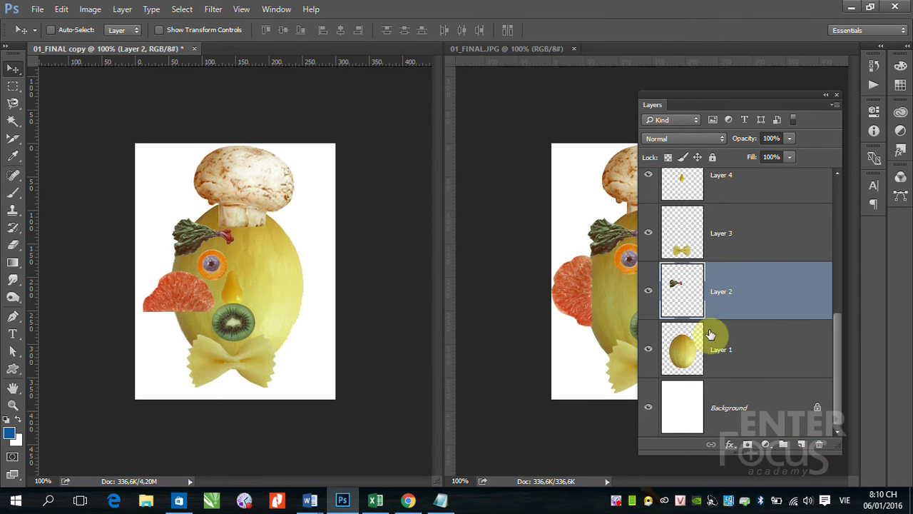
# - Duplicate the leaf to a new layer, shift it up, then trash 'Layer 2 copy'
pyautogui.click(123, 10)
pyautogui.moveTo(160, 9)
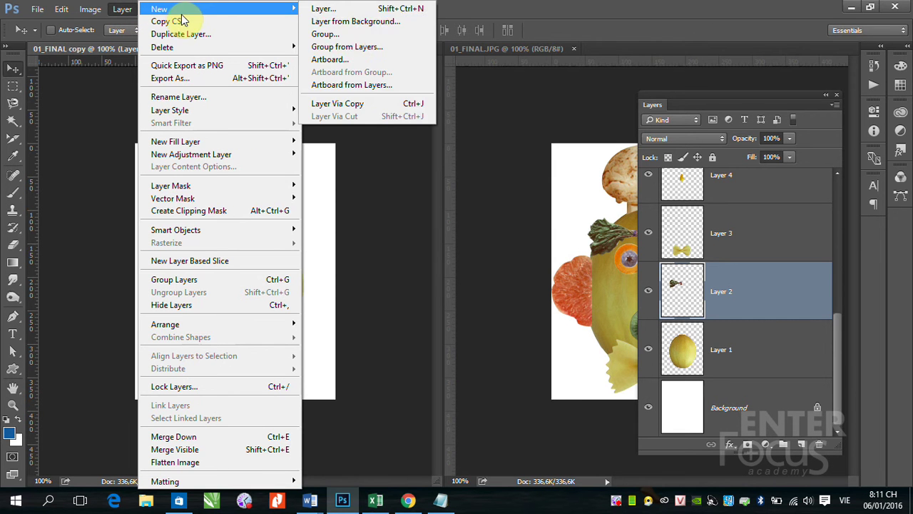
pyautogui.click(349, 106)
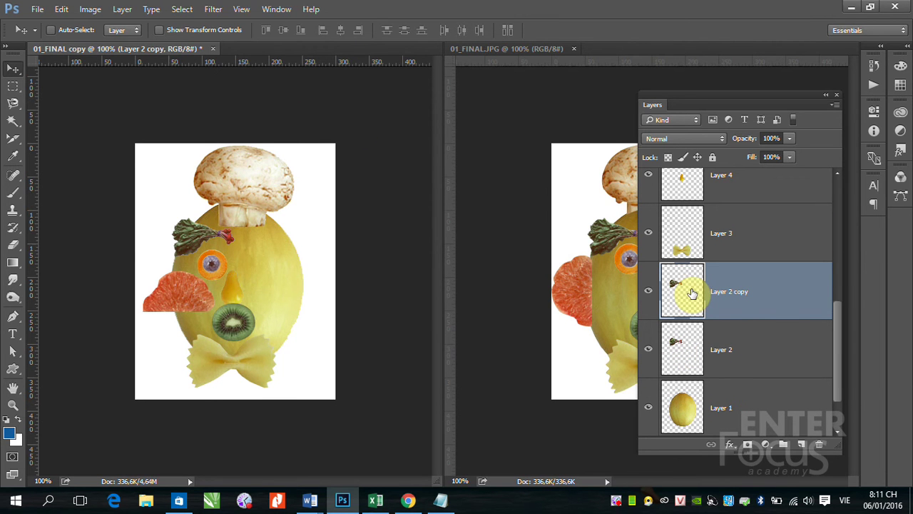
pyautogui.moveTo(165, 241); pyautogui.dragTo(183, 217)
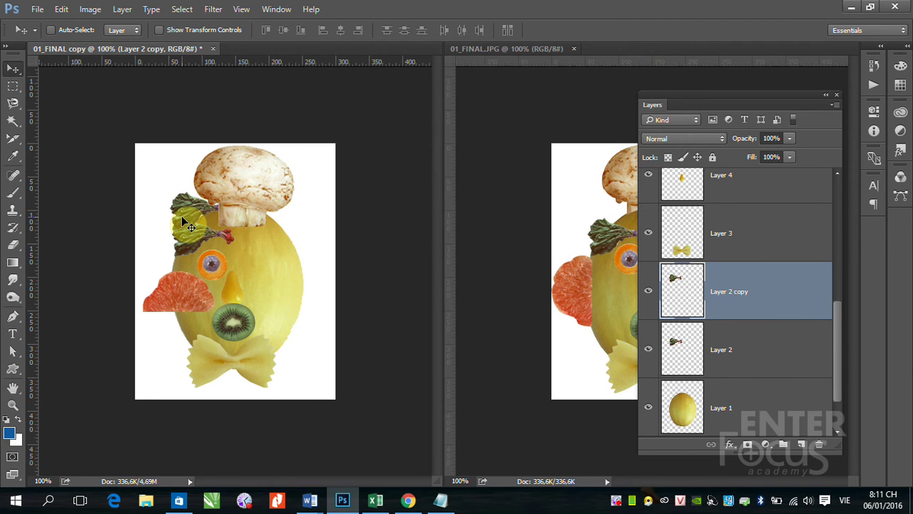
pyautogui.moveTo(802, 300); pyautogui.dragTo(818, 444)
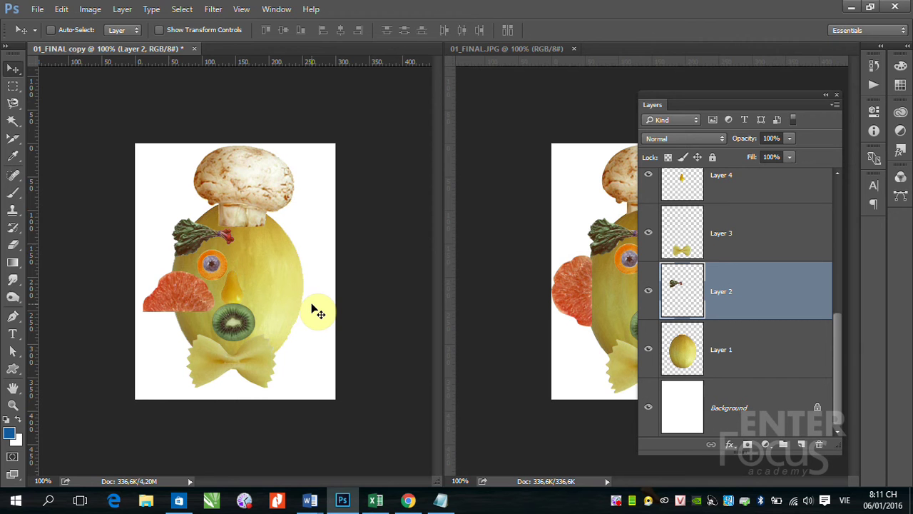
# - Alt-drag the leaf right to make a second eyebrow on Layer 2 copy
pyautogui.keyDown('alt'); pyautogui.moveTo(190, 234); pyautogui.dragTo(273, 237); pyautogui.keyUp('alt')
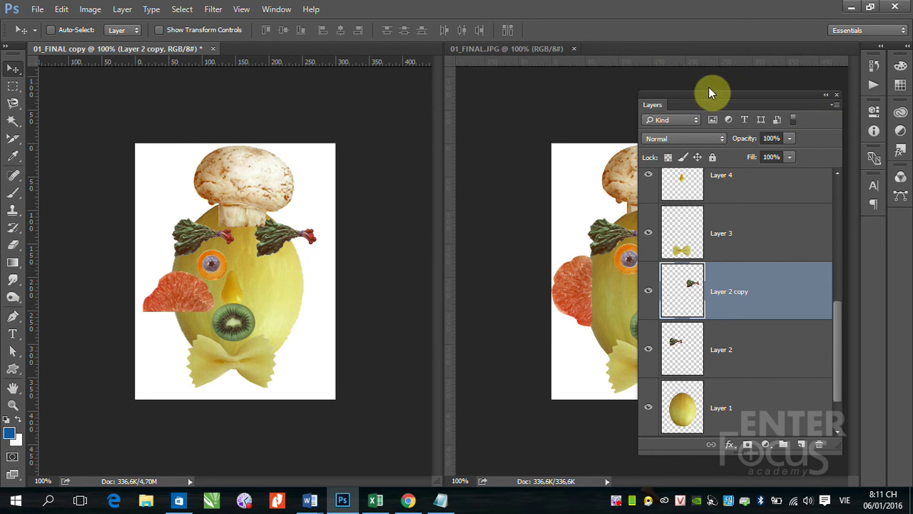
pyautogui.moveTo(718, 94); pyautogui.dragTo(517, 373)
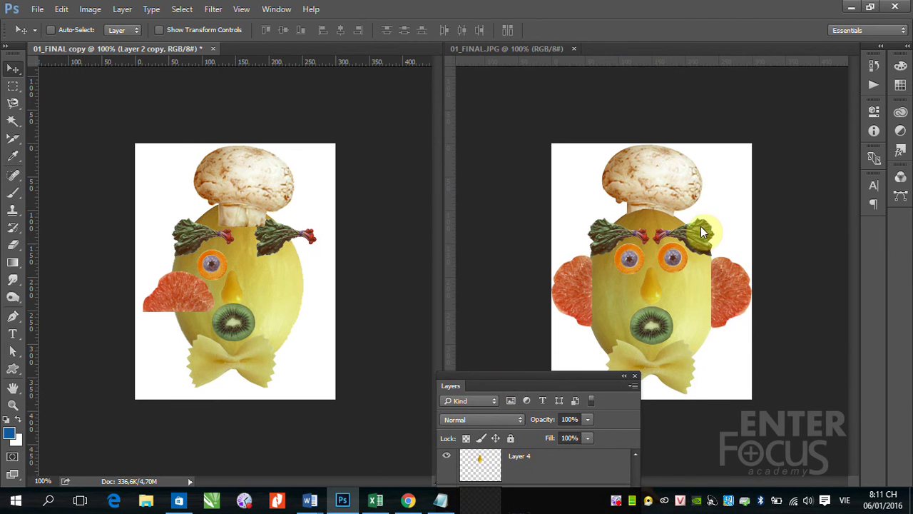
pyautogui.click(61, 10)
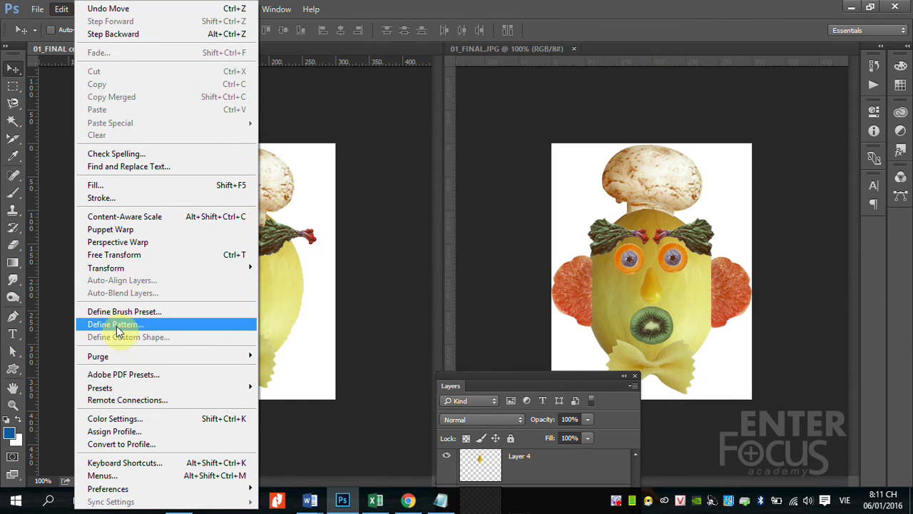
pyautogui.moveTo(106, 267)
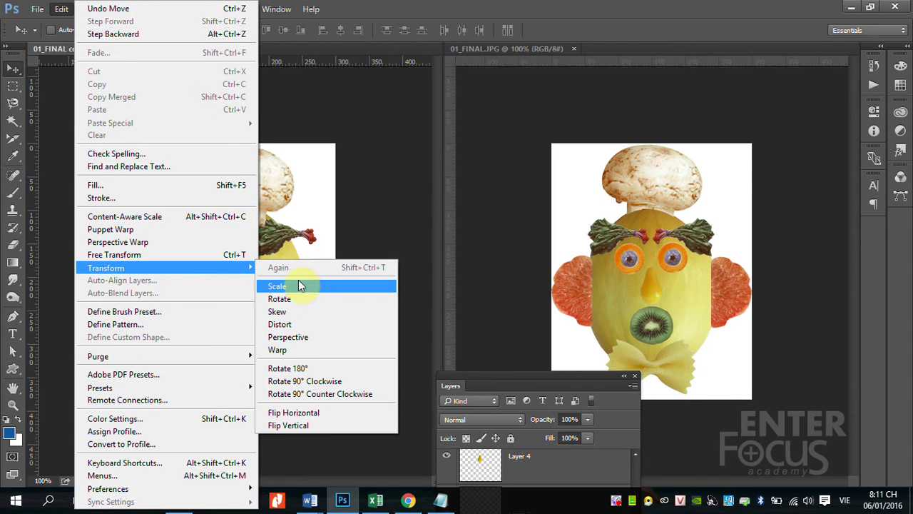
# - Flip the right eyebrow horizontally, shift it toward the centre, and nudge the orange eye
pyautogui.click(312, 414)
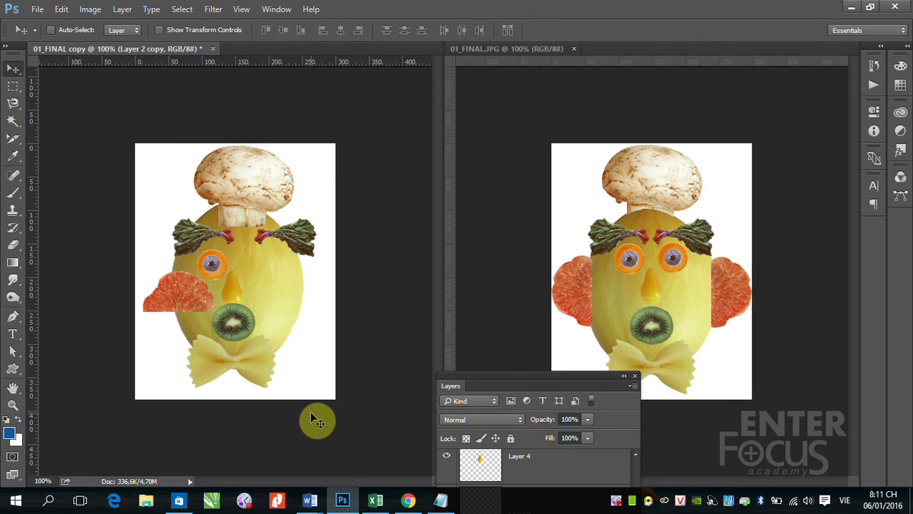
pyautogui.moveTo(305, 247); pyautogui.dragTo(294, 248)
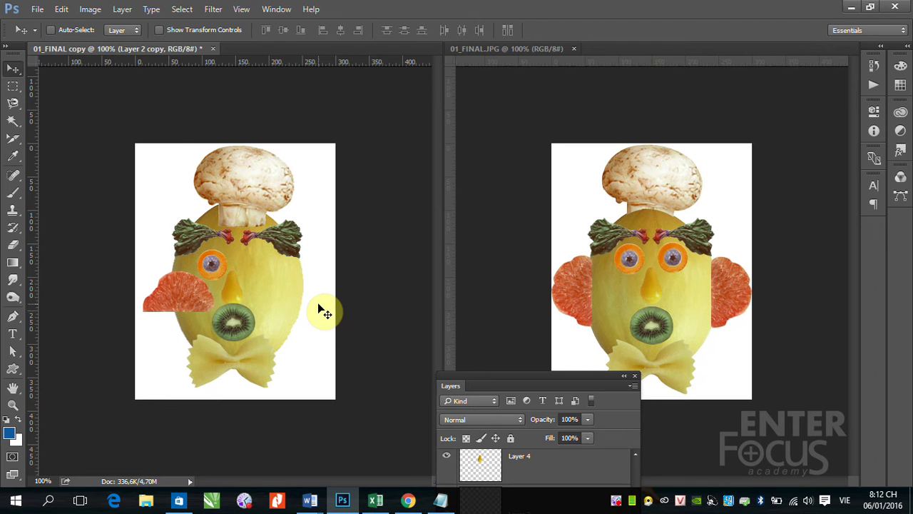
pyautogui.moveTo(211, 260); pyautogui.dragTo(214, 269)
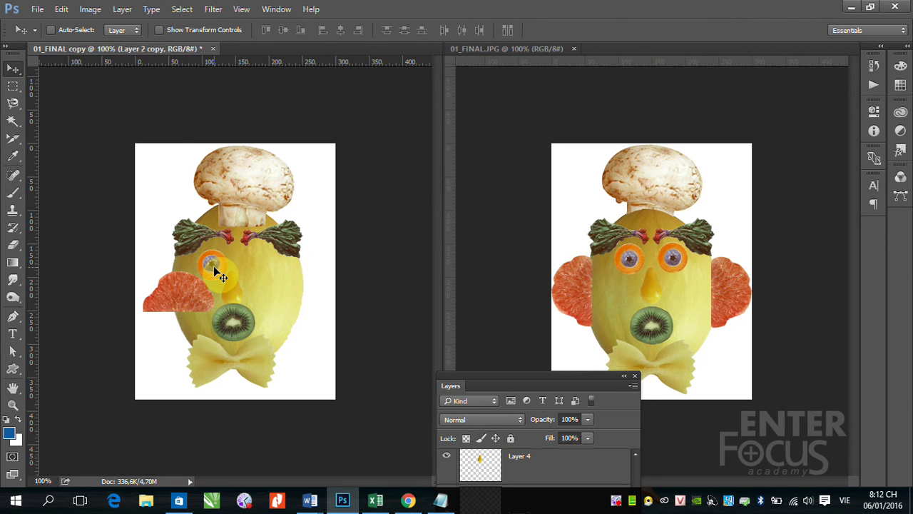
pyautogui.keyDown('ctrl'); pyautogui.click(214, 270); pyautogui.keyUp('ctrl')
pyautogui.moveTo(214, 266); pyautogui.dragTo(214, 263)
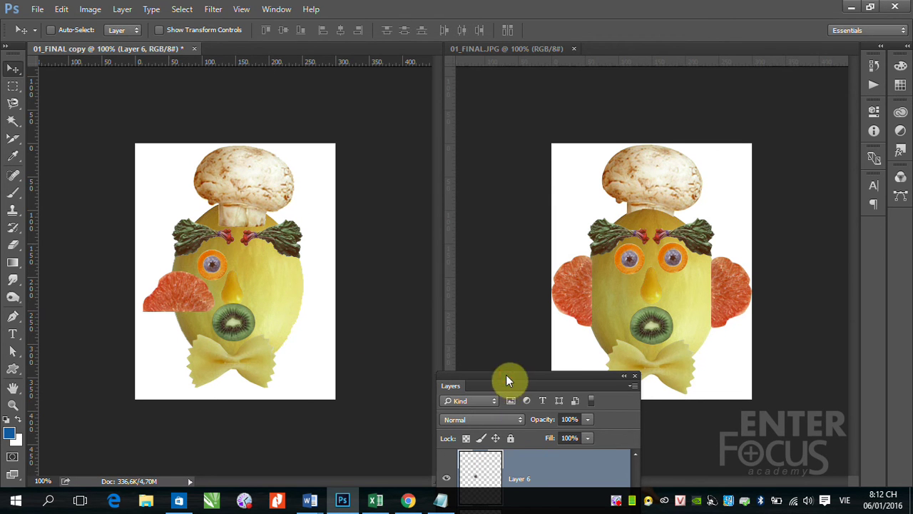
# - Centre the blueberry pupil in the orange eye, then select Layers 5 and 6 together
pyautogui.moveTo(506, 380); pyautogui.dragTo(565, 108)
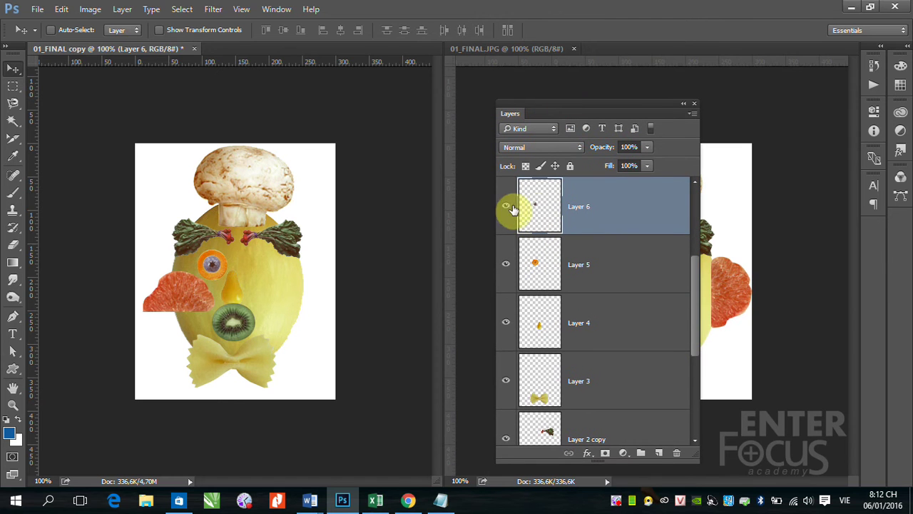
pyautogui.keyDown('ctrl'); pyautogui.click(212, 270); pyautogui.keyUp('ctrl')
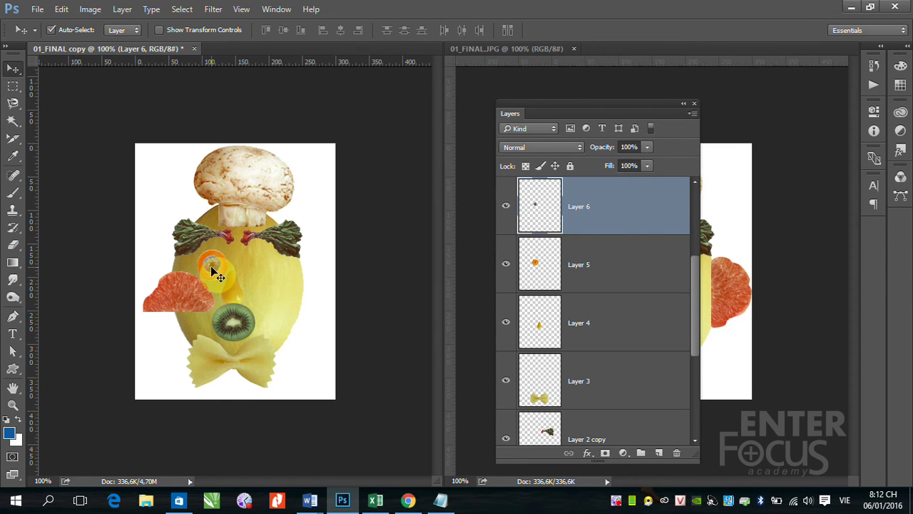
pyautogui.moveTo(211, 268); pyautogui.dragTo(218, 276)
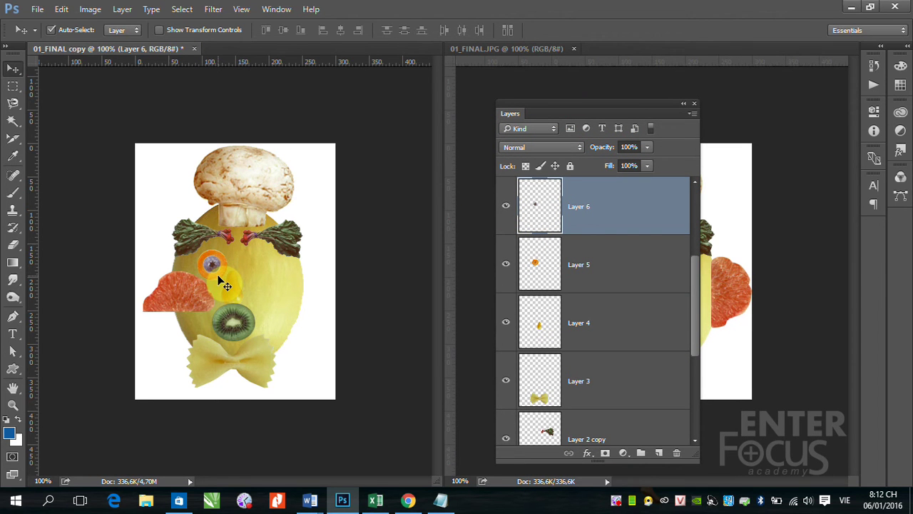
pyautogui.keyDown('ctrl'); pyautogui.keyDown('shift'); pyautogui.click(219, 281); pyautogui.keyUp('shift'); pyautogui.keyUp('ctrl')
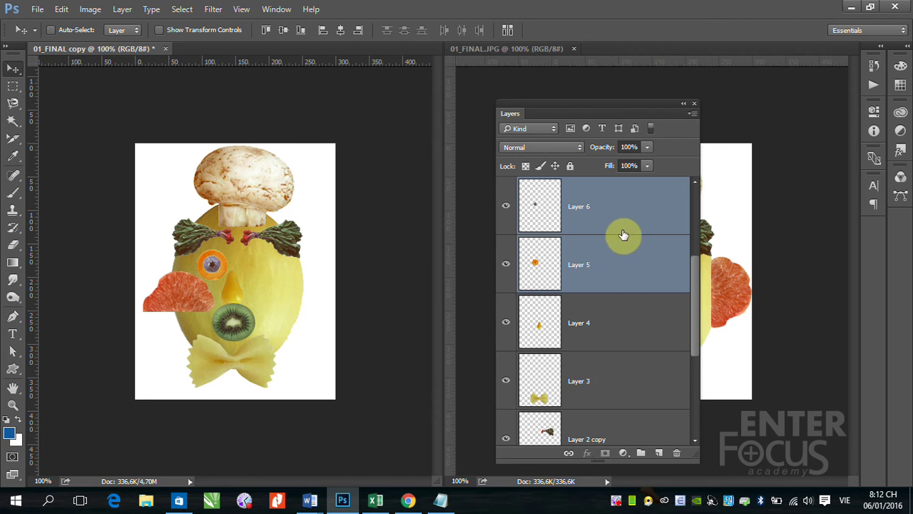
pyautogui.click(777, 384)
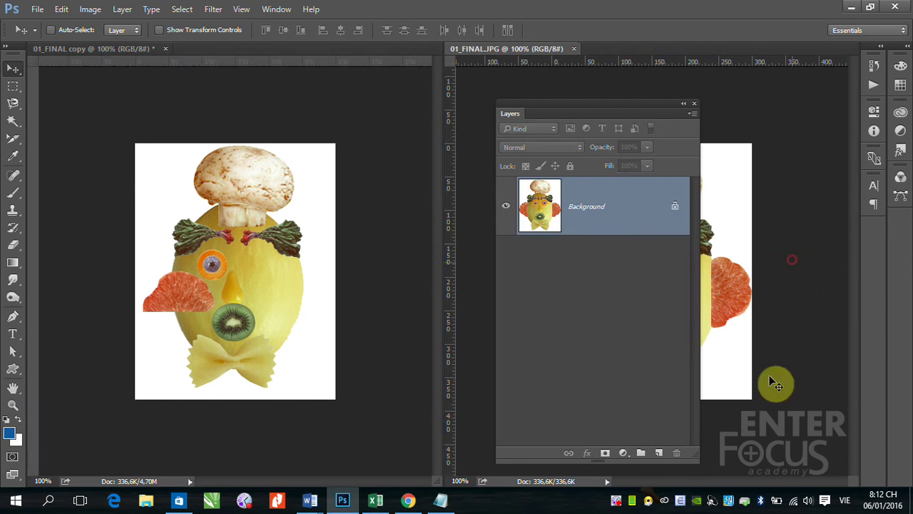
pyautogui.click(283, 194)
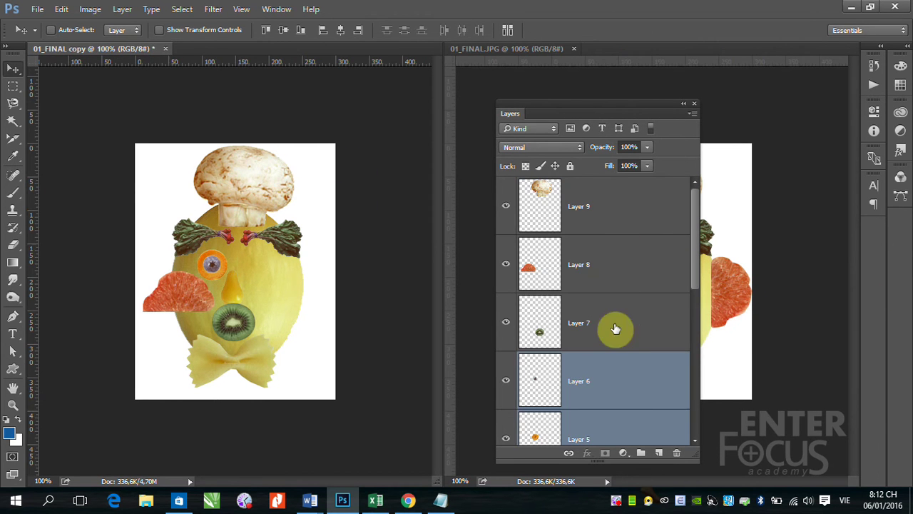
pyautogui.click(627, 264)
pyautogui.click(587, 393)
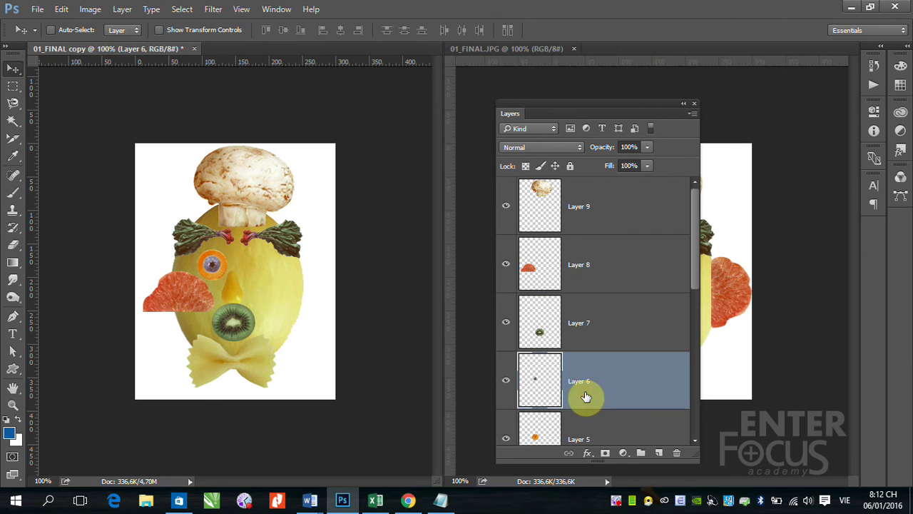
pyautogui.keyDown('shift'); pyautogui.click(594, 431); pyautogui.keyUp('shift')
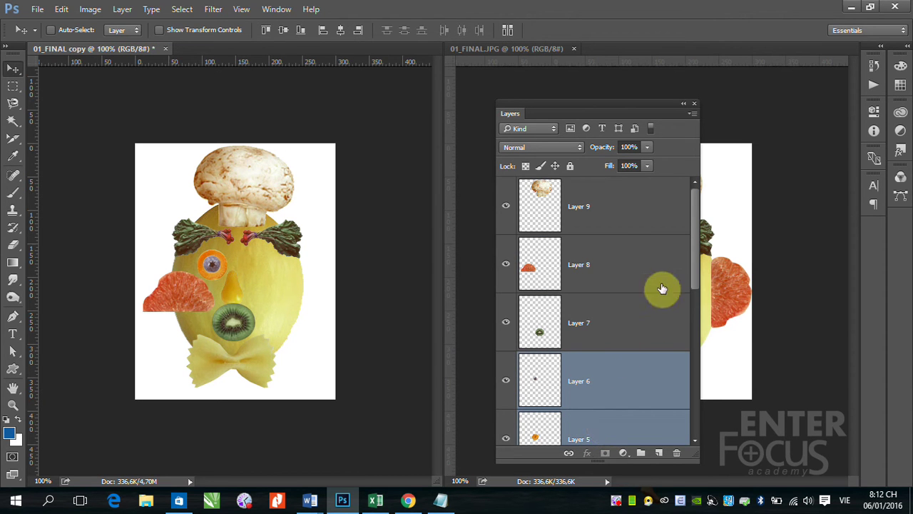
pyautogui.moveTo(694, 254); pyautogui.dragTo(696, 293)
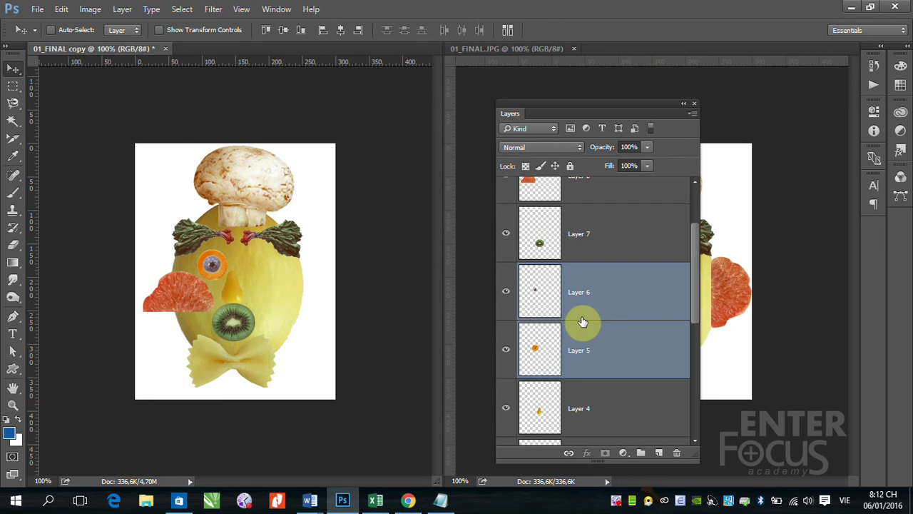
# - Alt-drag the eye (Layers 5 and 6) to the right side, then nudge the Layer 4 nose
pyautogui.moveTo(225, 279)
pyautogui.mouseDown()
pyautogui.moveTo(239, 265)
pyautogui.moveTo(261, 266)
pyautogui.mouseUp()
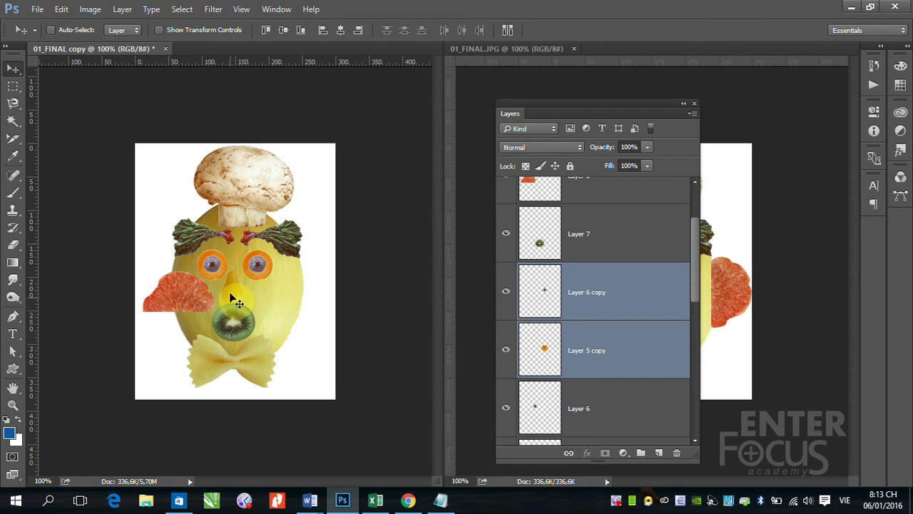
pyautogui.rightClick(232, 295)
pyautogui.click(268, 297)
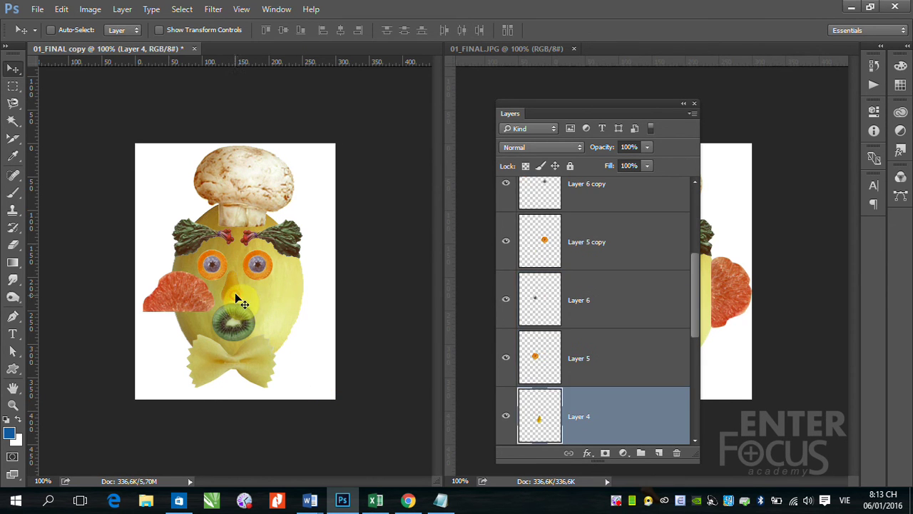
pyautogui.moveTo(234, 293); pyautogui.dragTo(239, 290)
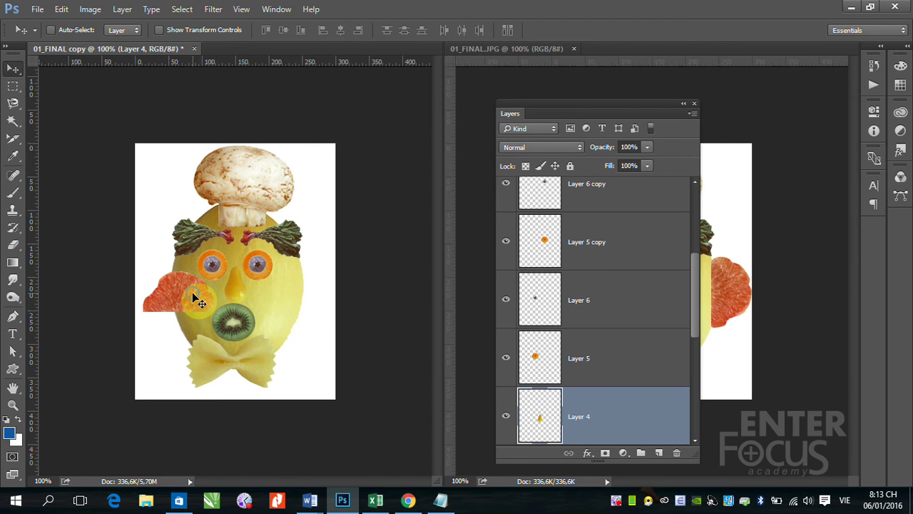
# - Move the grapefruit piece on Layer 8 up and to the left
pyautogui.rightClick(195, 298)
pyautogui.click(219, 306)
pyautogui.moveTo(190, 305); pyautogui.dragTo(181, 296)
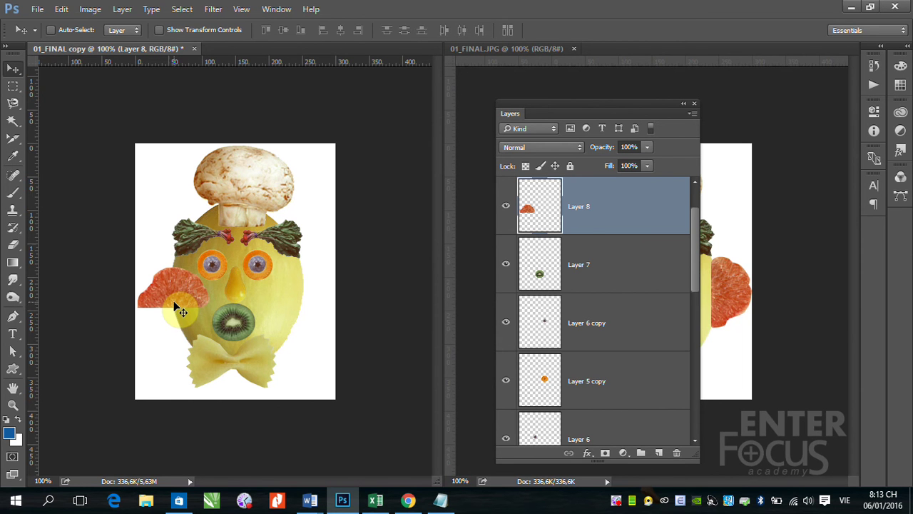
# - Rotate the Layer 8 grapefruit 90° counter-clockwise and push it 25 px left against the face
pyautogui.moveTo(593, 107)
pyautogui.mouseDown()
pyautogui.moveTo(643, 361)
pyautogui.moveTo(631, 347)
pyautogui.mouseUp()
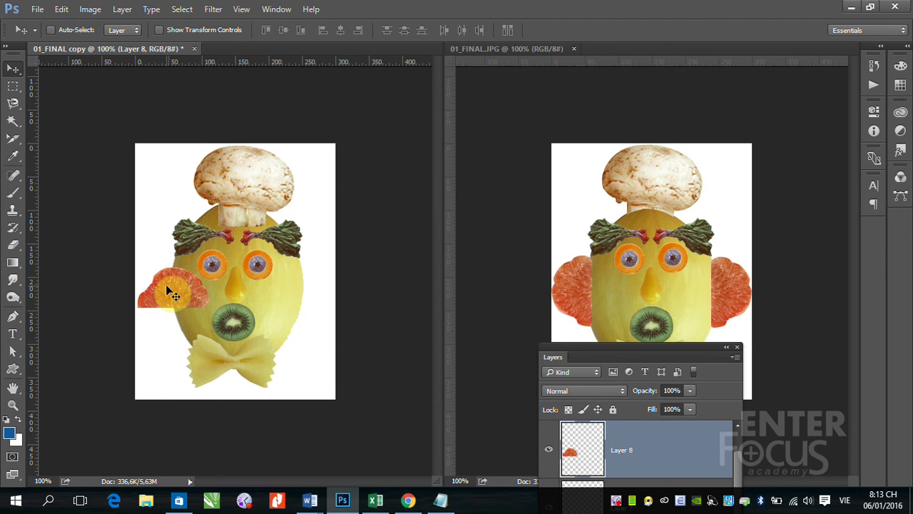
pyautogui.moveTo(165, 284); pyautogui.dragTo(145, 315)
pyautogui.click(61, 9)
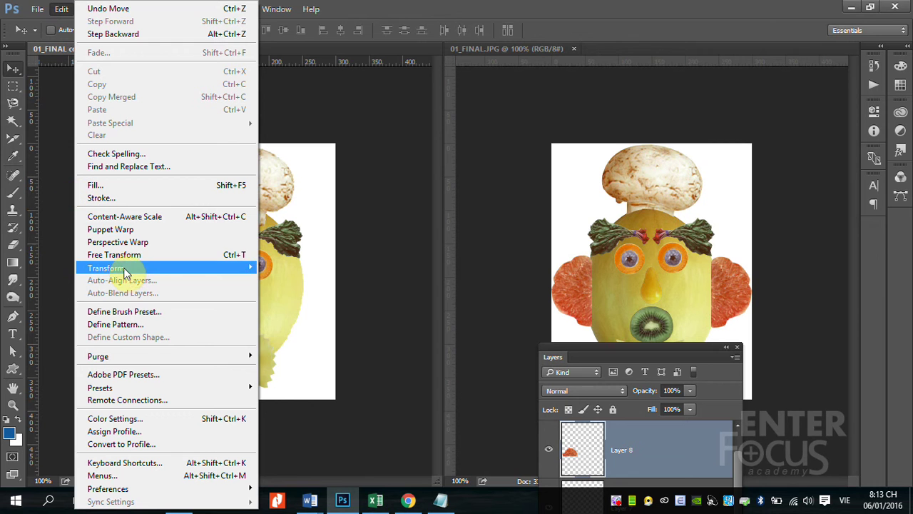
pyautogui.moveTo(105, 267)
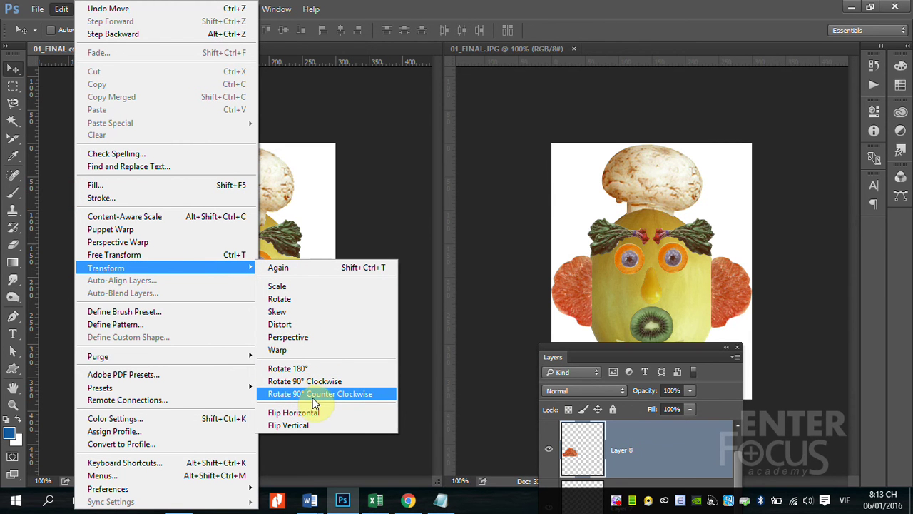
pyautogui.click(314, 397)
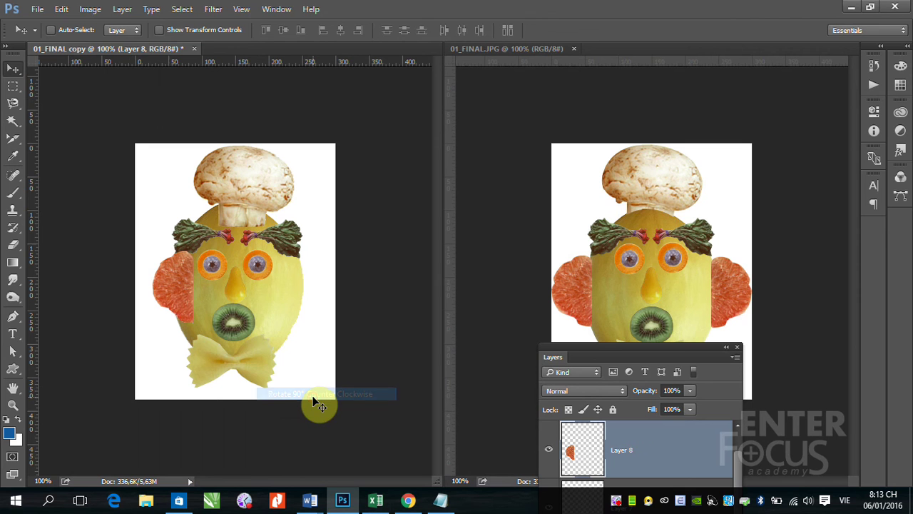
pyautogui.moveTo(190, 285); pyautogui.dragTo(174, 286)
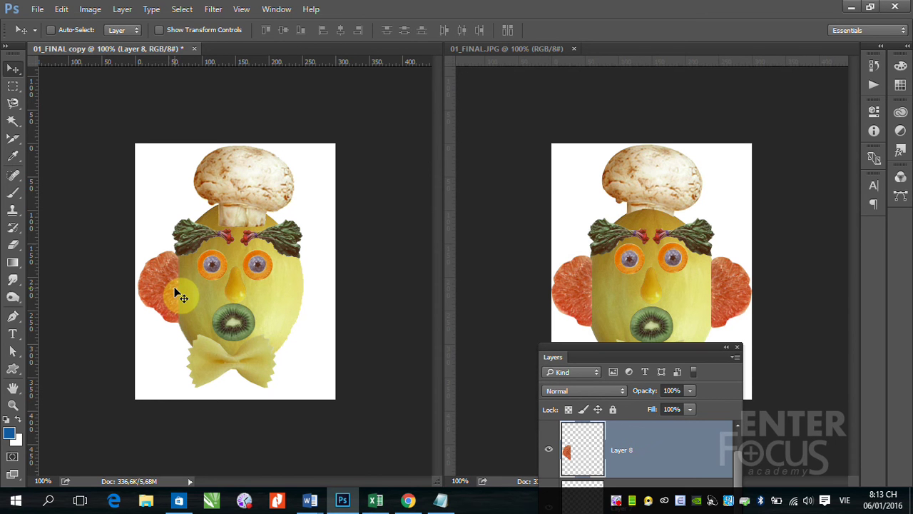
# - Set the Layers panel to medium-size layer thumbnails
pyautogui.moveTo(624, 346); pyautogui.dragTo(628, 77)
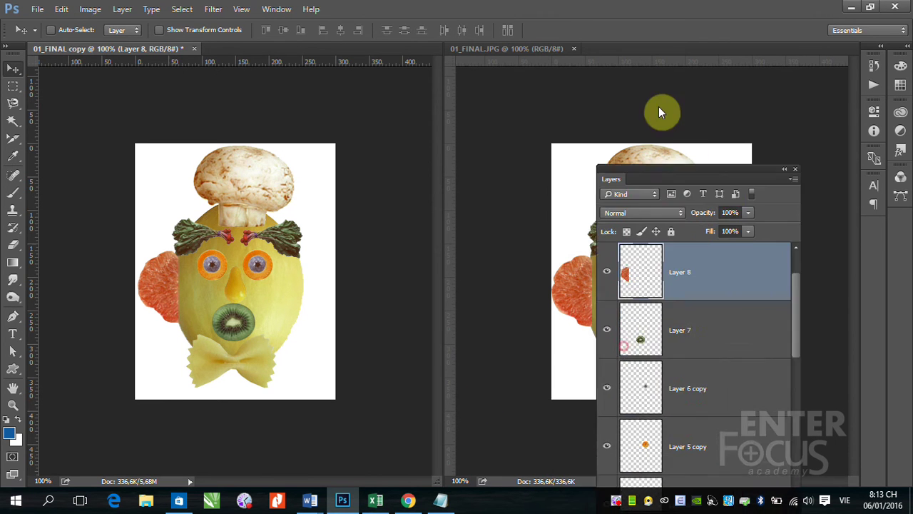
pyautogui.moveTo(744, 245)
pyautogui.mouseDown()
pyautogui.moveTo(749, 261)
pyautogui.moveTo(723, 242)
pyautogui.mouseUp()
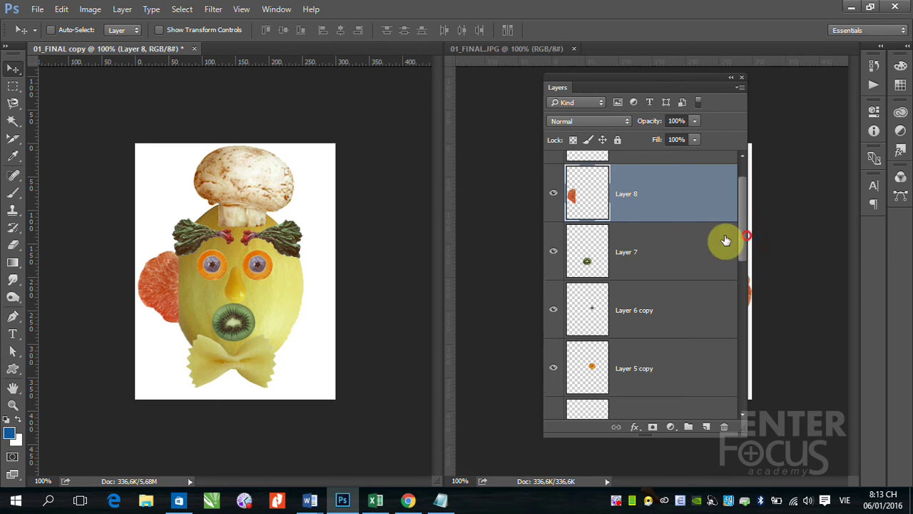
pyautogui.click(739, 87)
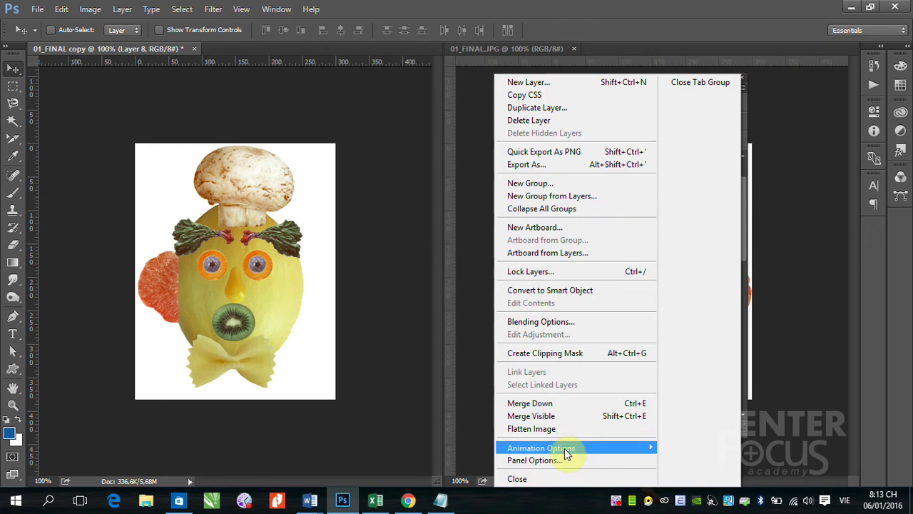
pyautogui.click(546, 461)
pyautogui.click(365, 160)
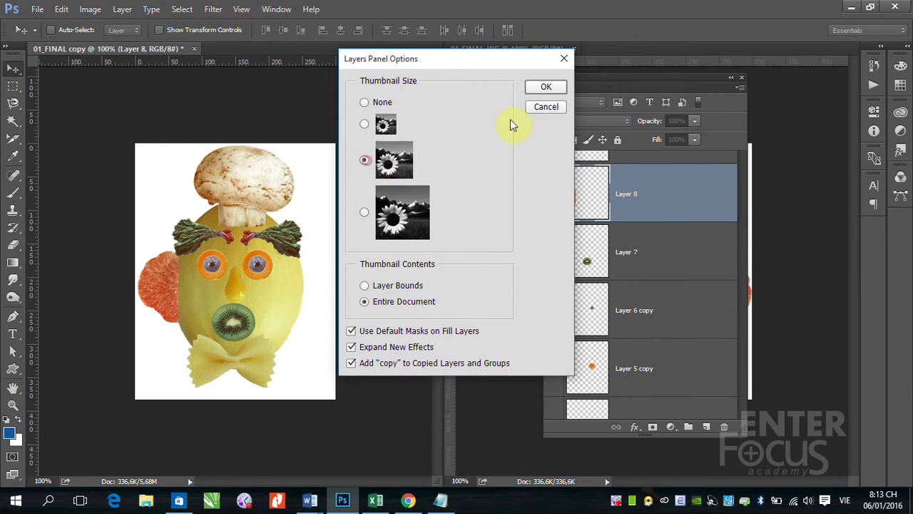
pyautogui.click(545, 90)
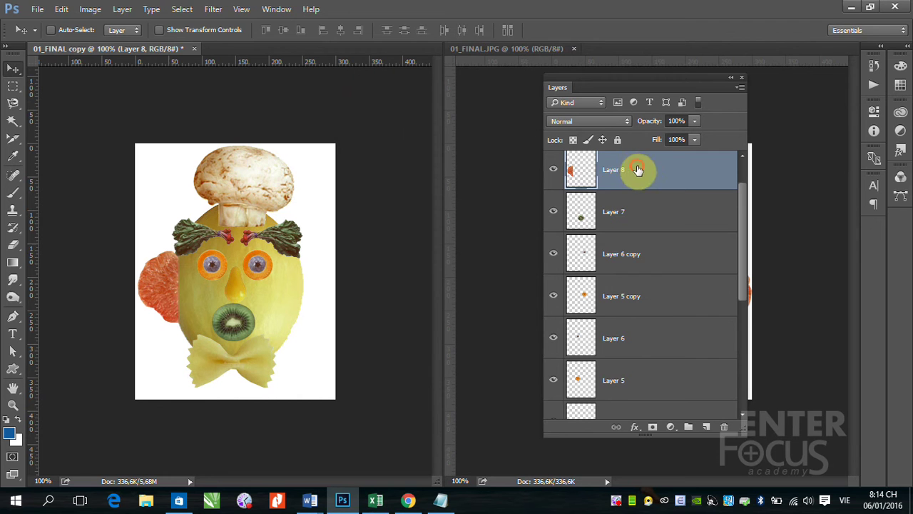
# - Send the grapefruit's Layer 8 to the back, just above Background
pyautogui.moveTo(638, 174); pyautogui.dragTo(653, 347)
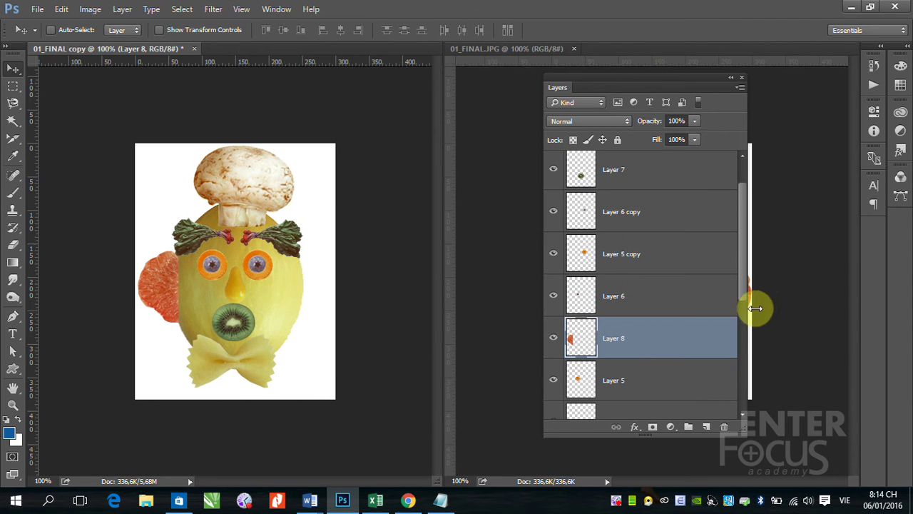
pyautogui.moveTo(743, 286); pyautogui.dragTo(755, 333)
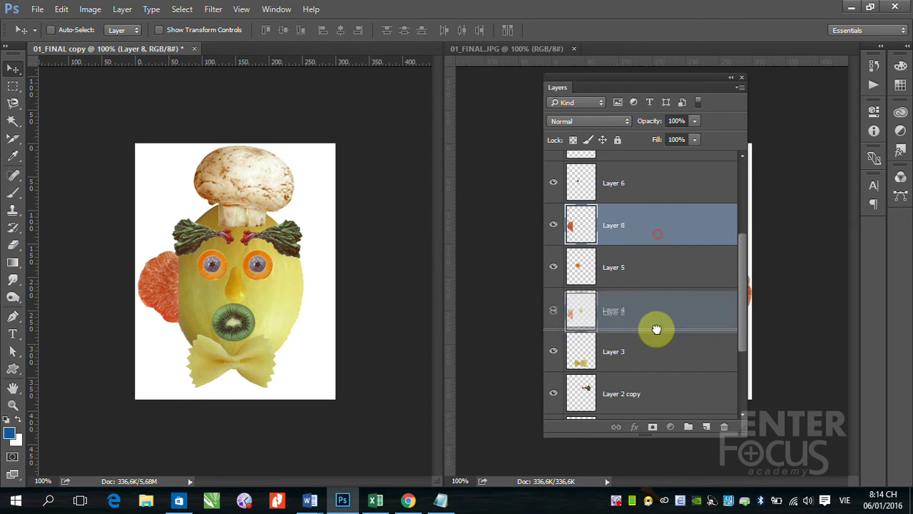
pyautogui.moveTo(660, 239); pyautogui.dragTo(652, 373)
pyautogui.moveTo(745, 309); pyautogui.dragTo(742, 369)
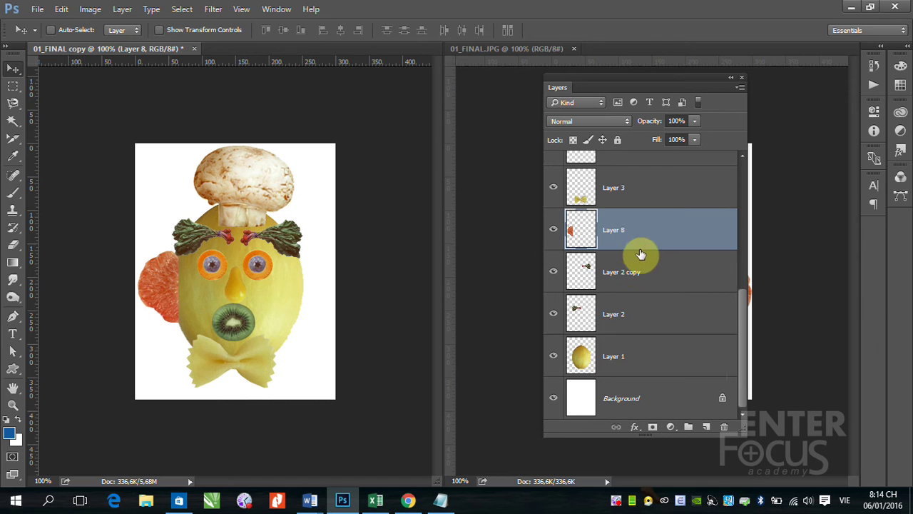
pyautogui.moveTo(642, 243); pyautogui.dragTo(652, 374)
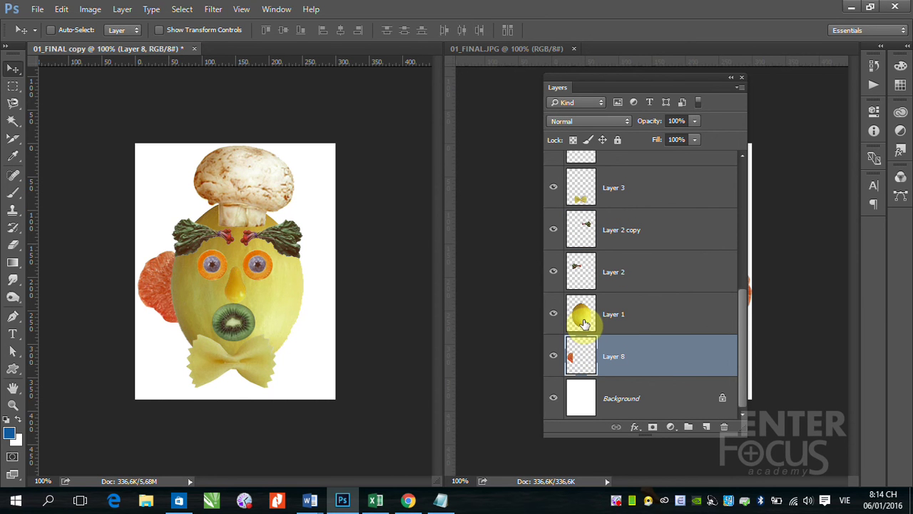
pyautogui.hotkey('ctrl', 'z')
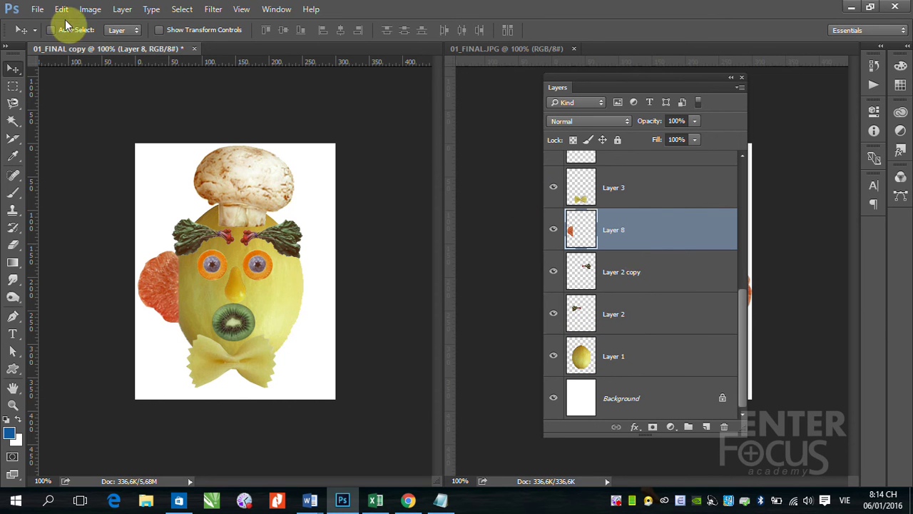
pyautogui.click(123, 14)
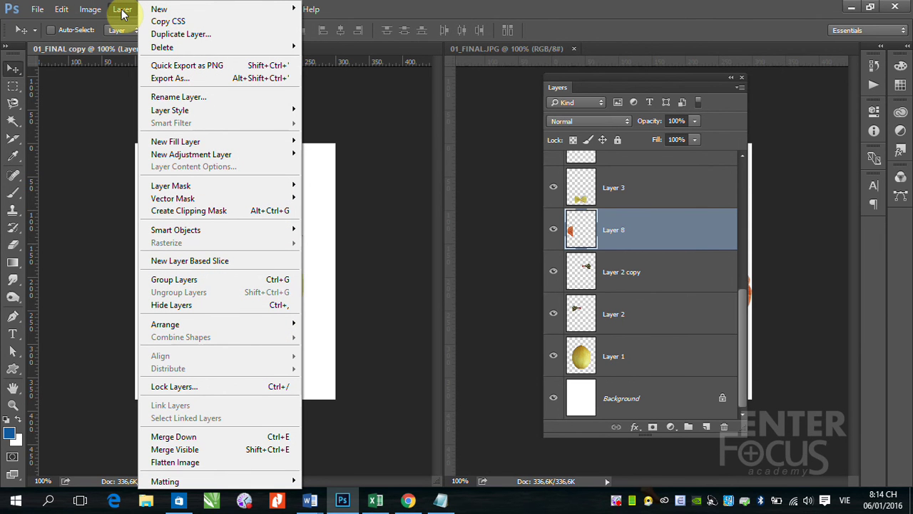
pyautogui.moveTo(166, 324)
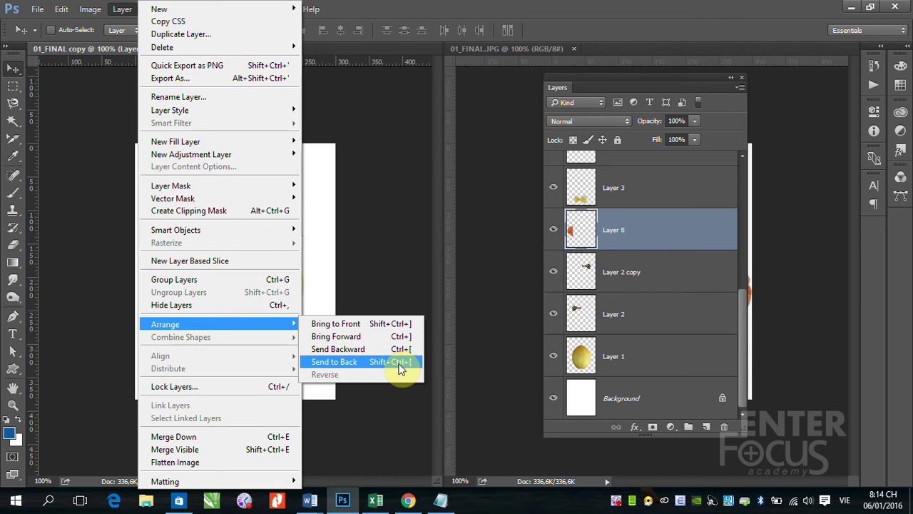
pyautogui.click(401, 367)
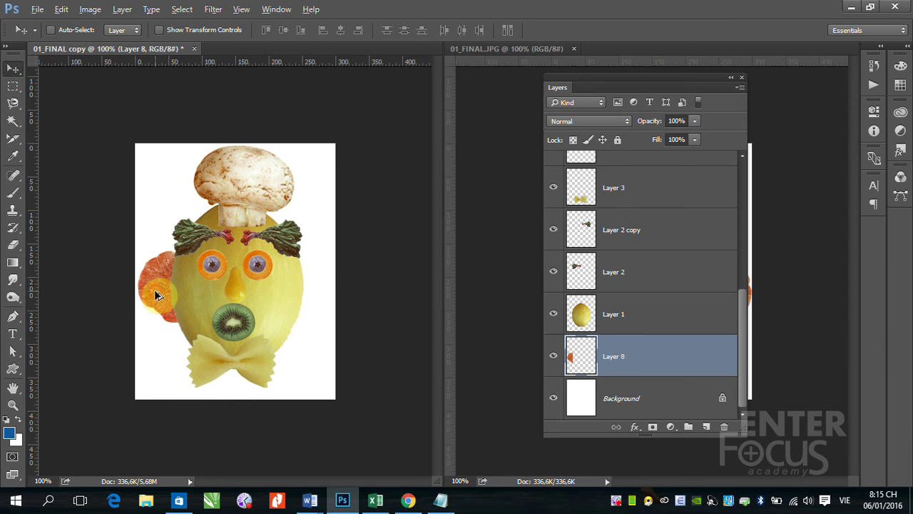
# - Alt-drag the grapefruit to the right cheek, flip it horizontally, and nudge it 6 px right
pyautogui.moveTo(154, 289); pyautogui.dragTo(308, 299)
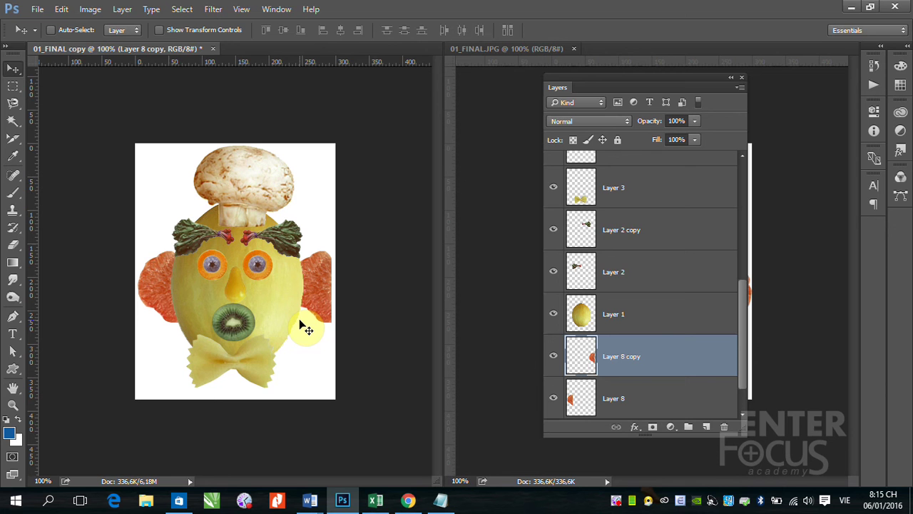
pyautogui.moveTo(300, 321); pyautogui.dragTo(317, 303)
pyautogui.click(61, 9)
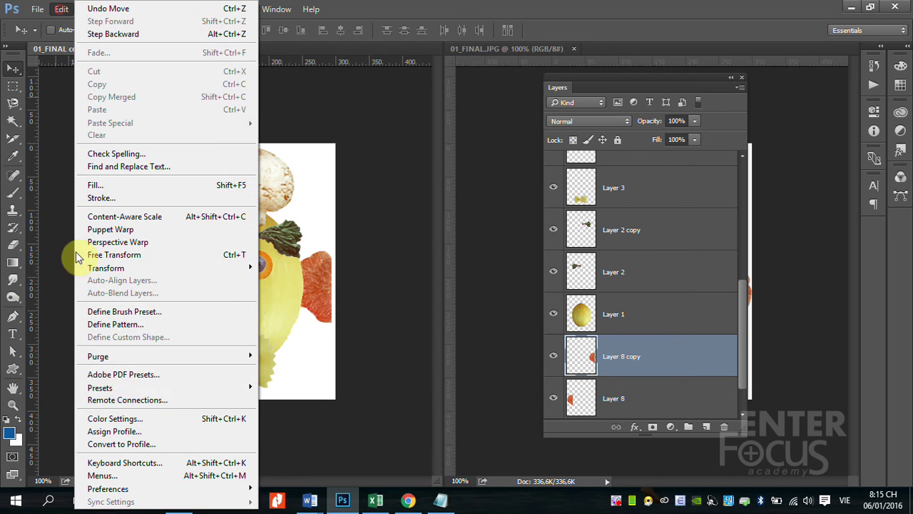
pyautogui.moveTo(107, 268)
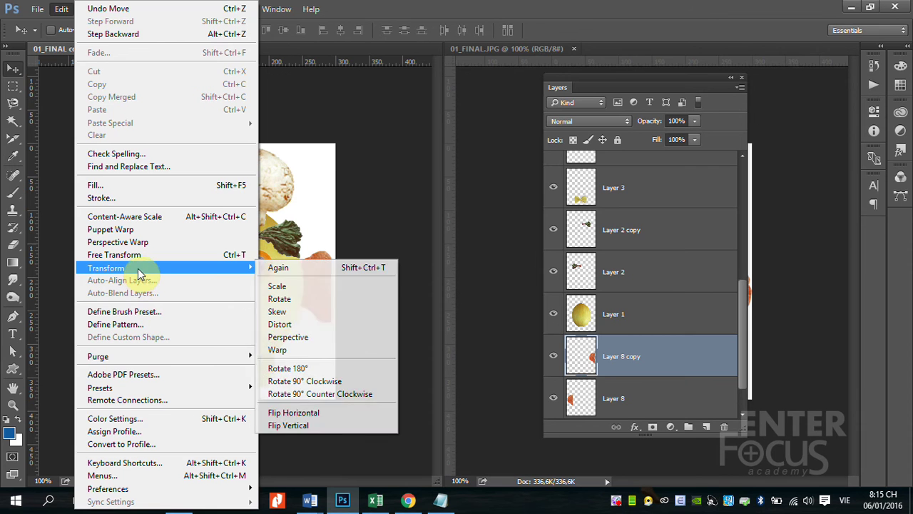
pyautogui.click(317, 412)
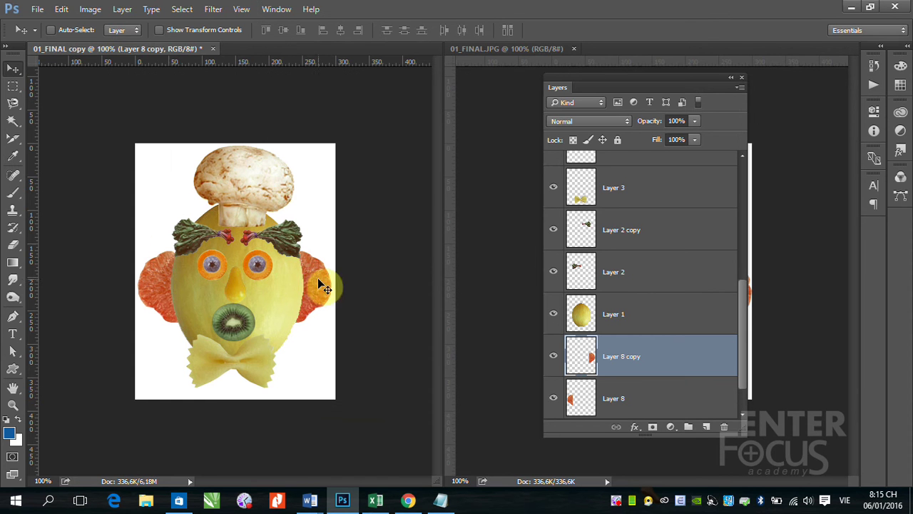
pyautogui.moveTo(312, 285); pyautogui.dragTo(315, 286)
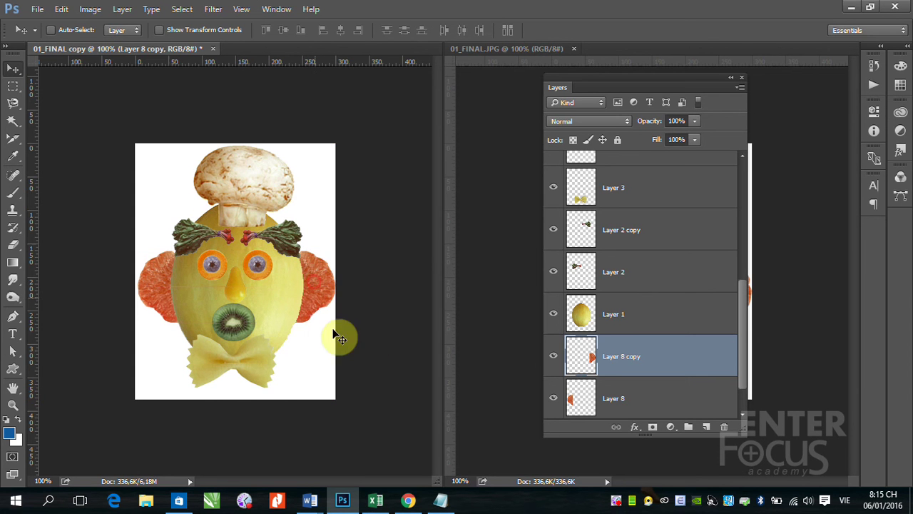
# - Select the mushroom hat layer from the canvas and move it about 13 px left
pyautogui.rightClick(264, 190)
pyautogui.click(259, 190)
pyautogui.moveTo(251, 183); pyautogui.dragTo(243, 192)
pyautogui.moveTo(685, 87); pyautogui.dragTo(561, 400)
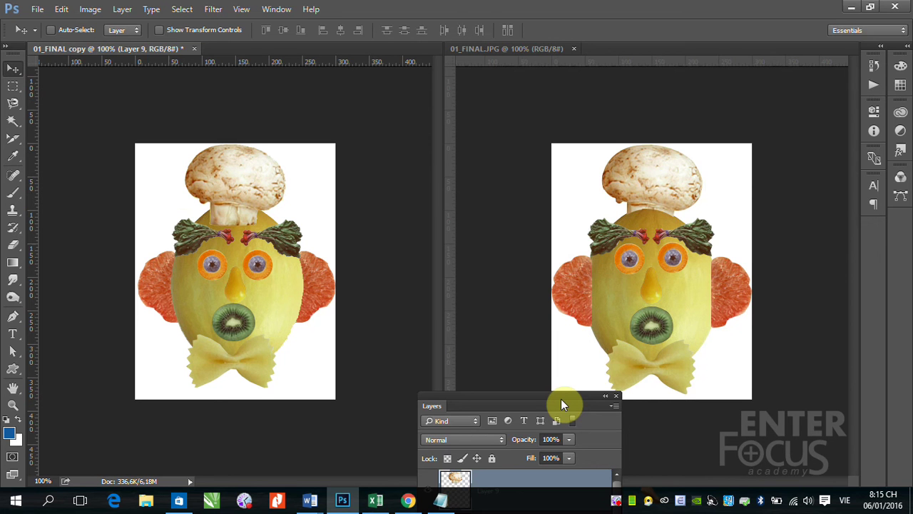
# - Select the face layers from Layer 9 to Layer 8 and shift the whole face left and down
pyautogui.moveTo(561, 399); pyautogui.dragTo(629, 50)
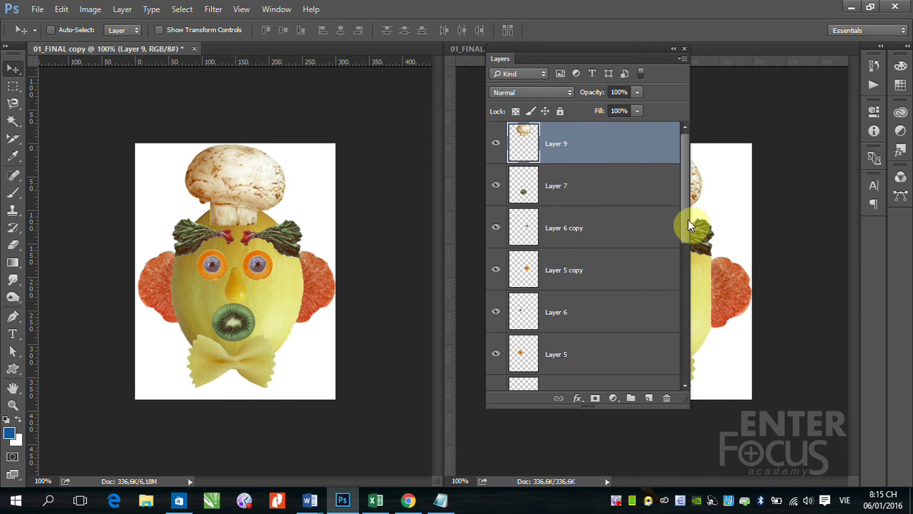
pyautogui.click(570, 186)
pyautogui.moveTo(684, 219); pyautogui.dragTo(679, 358)
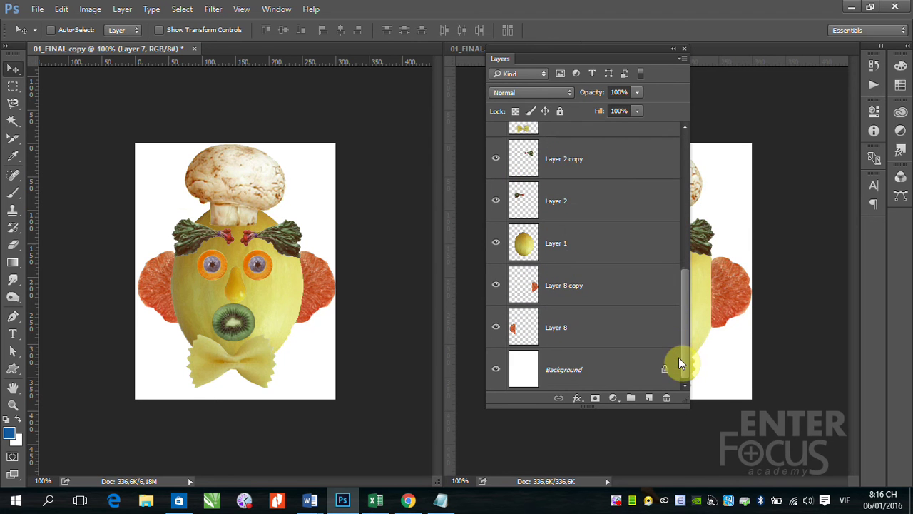
pyautogui.keyDown('shift'); pyautogui.click(571, 327); pyautogui.keyUp('shift')
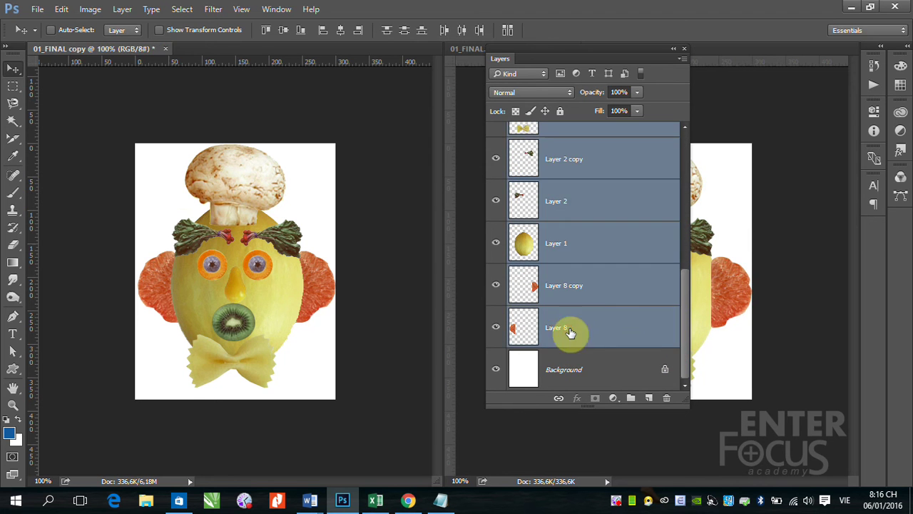
pyautogui.moveTo(683, 317); pyautogui.dragTo(690, 181)
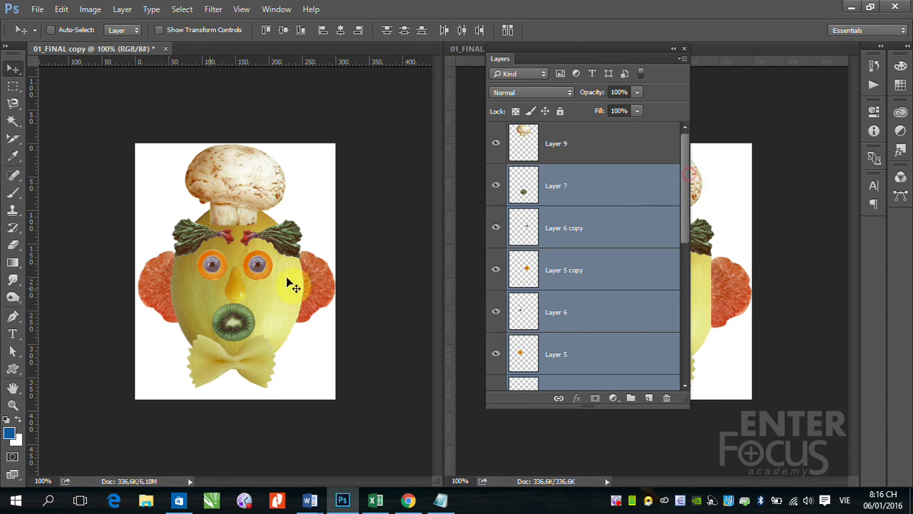
pyautogui.moveTo(333, 295)
pyautogui.mouseDown()
pyautogui.moveTo(305, 318)
pyautogui.moveTo(271, 305)
pyautogui.mouseUp()
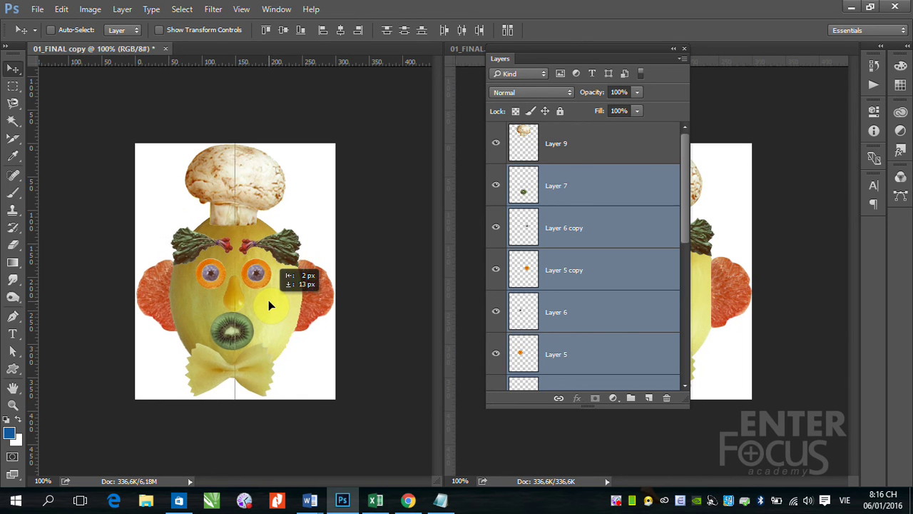
pyautogui.moveTo(271, 304); pyautogui.dragTo(268, 299)
# - Move the mushroom hat's Layer 9 below the head's Layer 1, then collapse the Layers panel
pyautogui.click(555, 146)
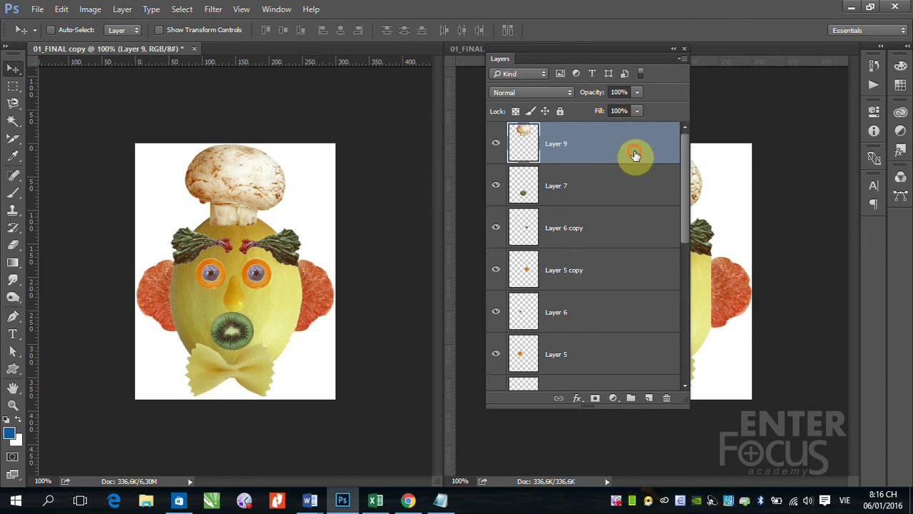
pyautogui.moveTo(635, 154); pyautogui.dragTo(608, 367)
pyautogui.scroll(-5, 652, 271)
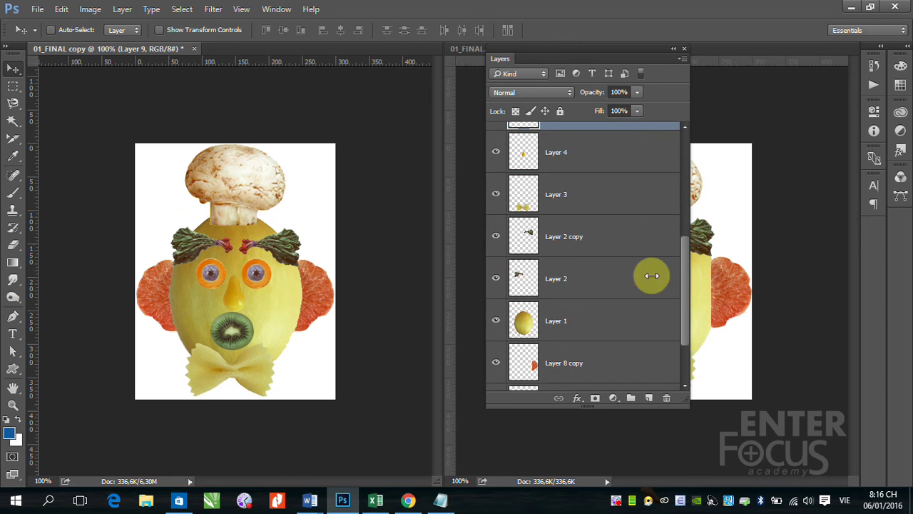
pyautogui.moveTo(620, 130); pyautogui.dragTo(607, 340)
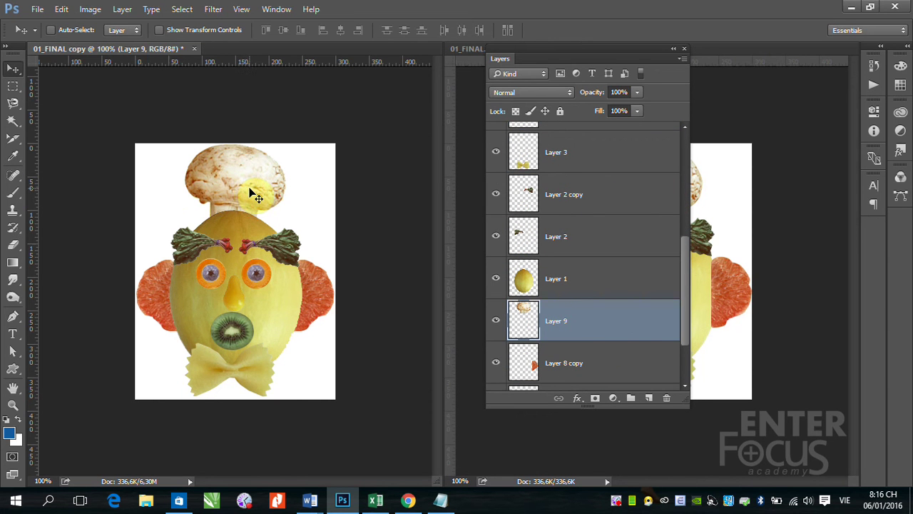
pyautogui.click(674, 48)
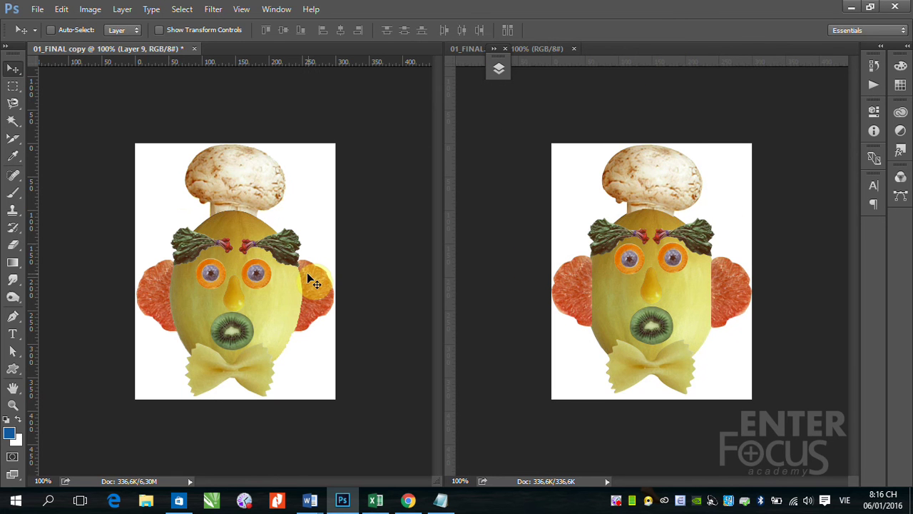